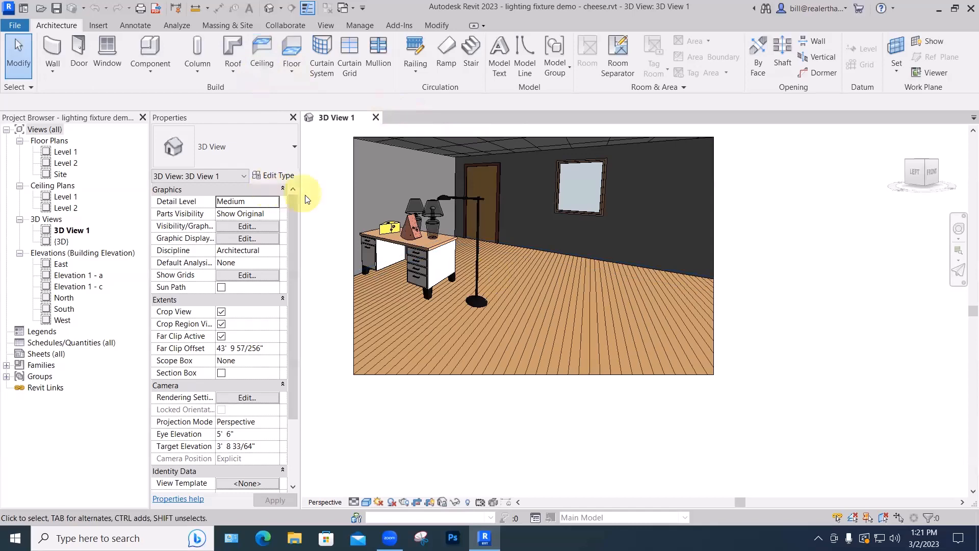
left_click(235, 397)
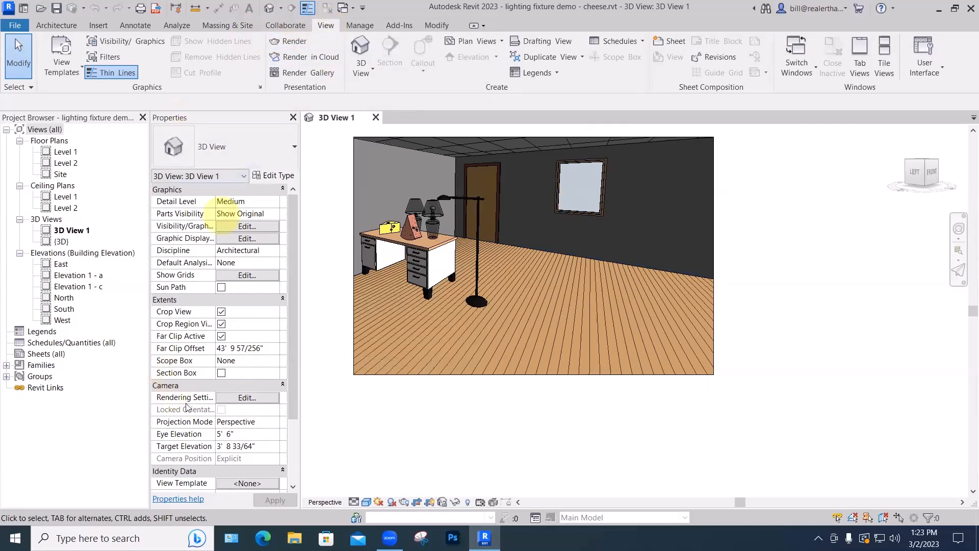
left_click(247, 399)
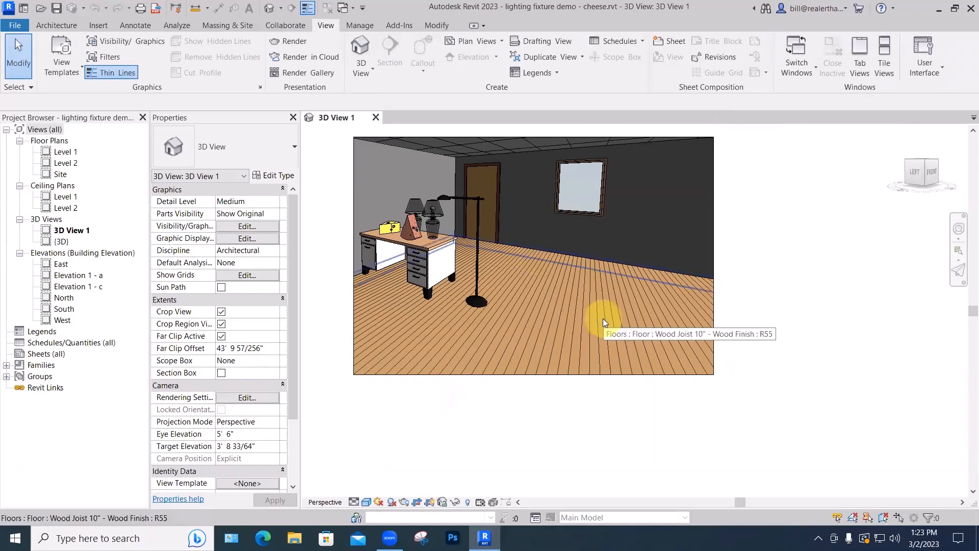
Enable Cast Shadows in the graphic display options of 3D View 1 and check the setting again.
left_click(366, 502)
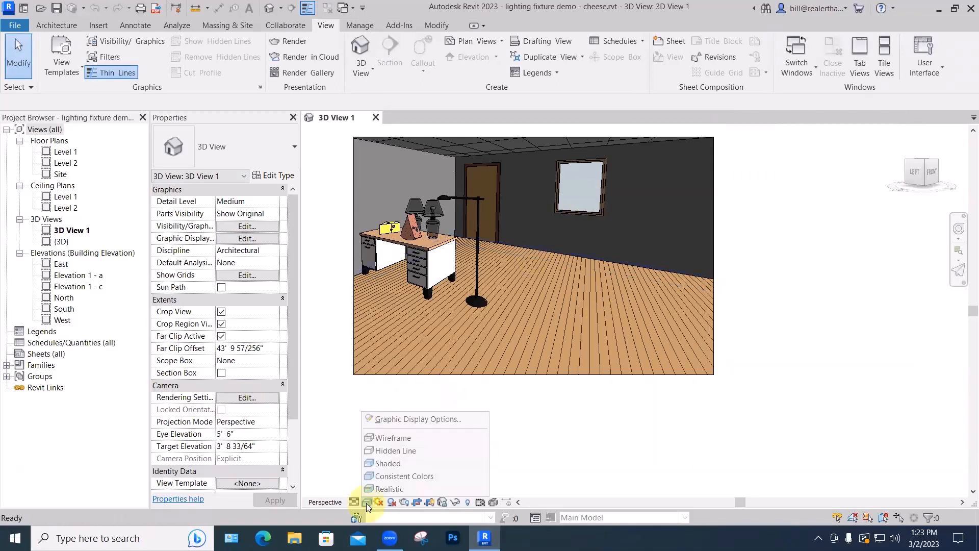
left_click(396, 420)
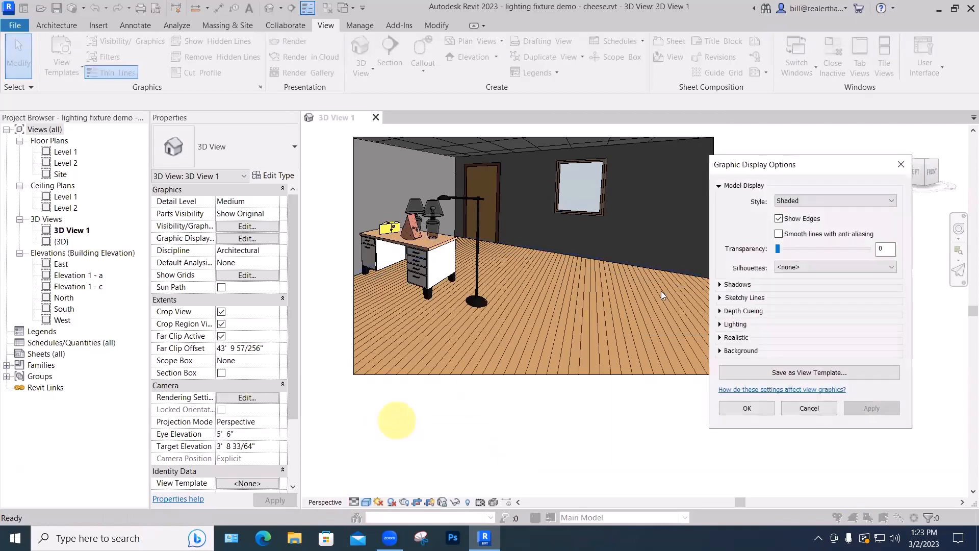
left_click(724, 284)
left_click(779, 294)
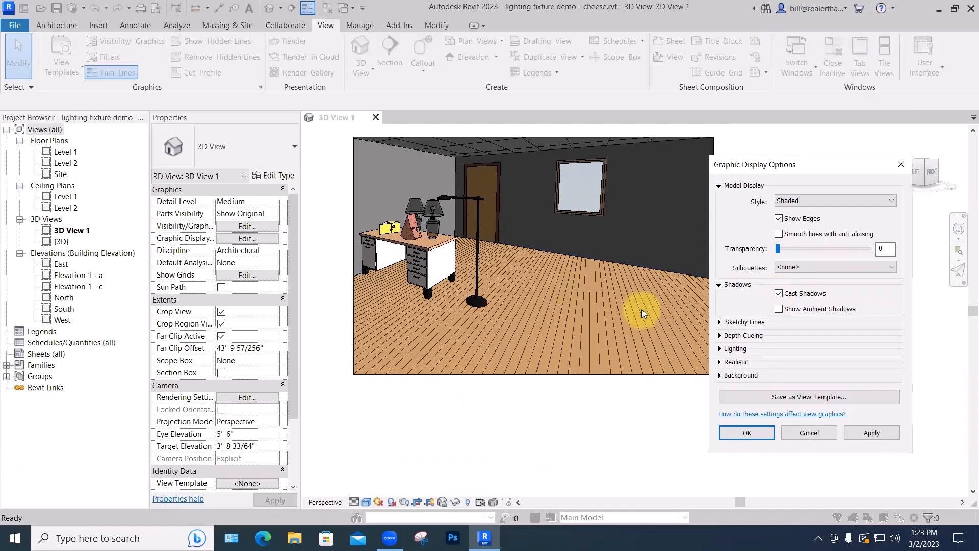
left_click(748, 433)
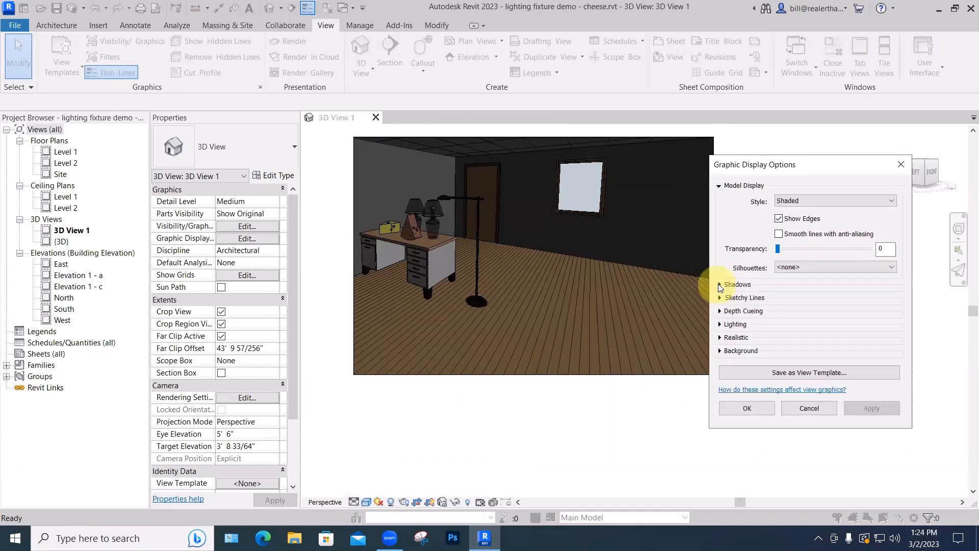
left_click(719, 285)
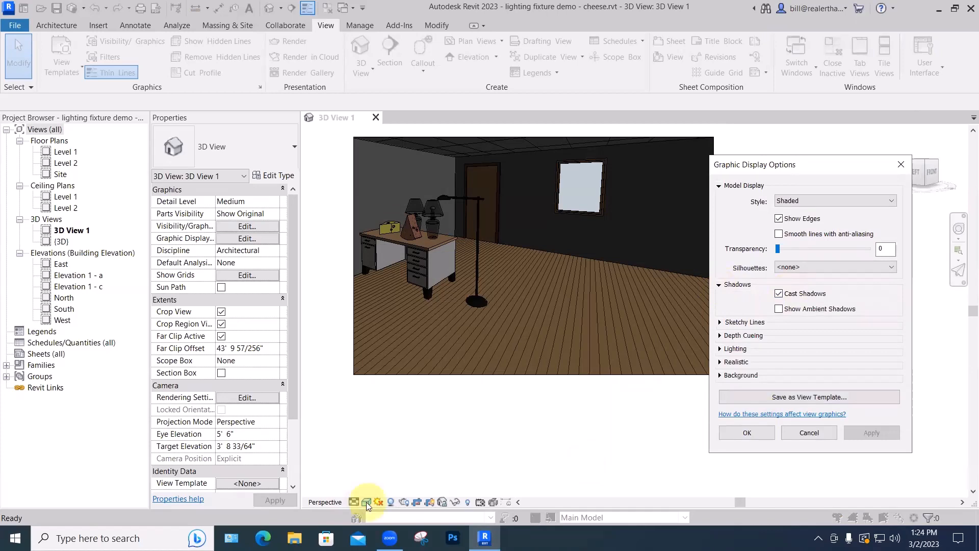
left_click(748, 433)
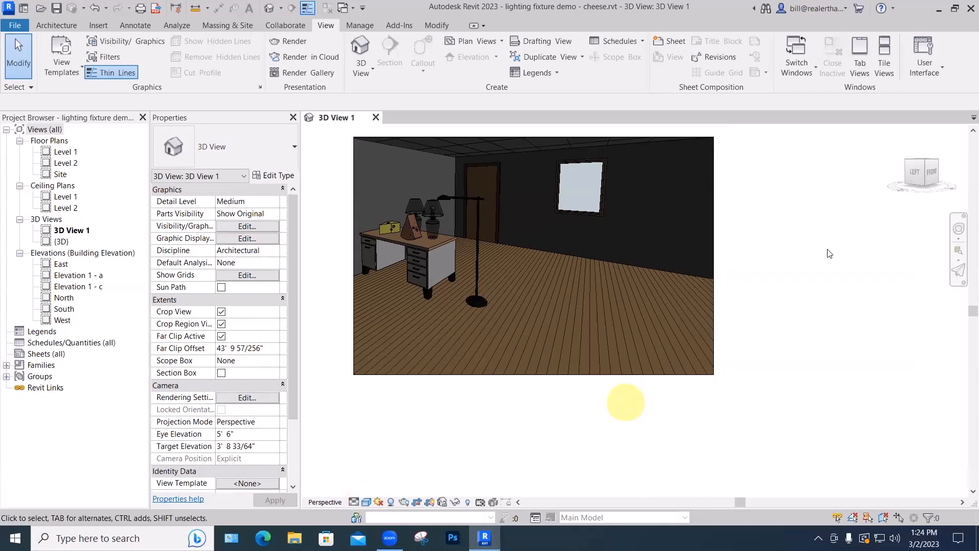
Open the Level 1 floor plan and examine the room's window orientation relative to the elevation markers.
double_click(63, 152)
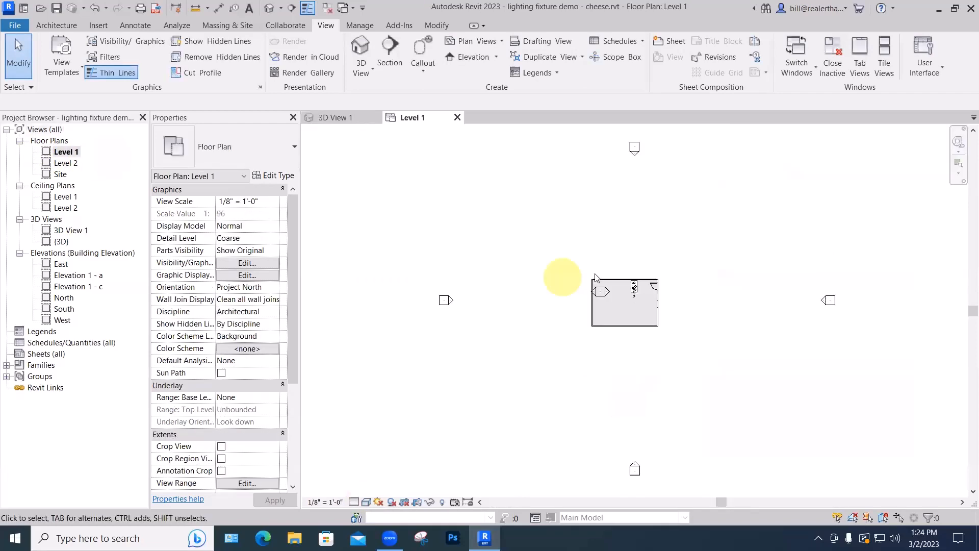
scroll(668, 286, "up", 2)
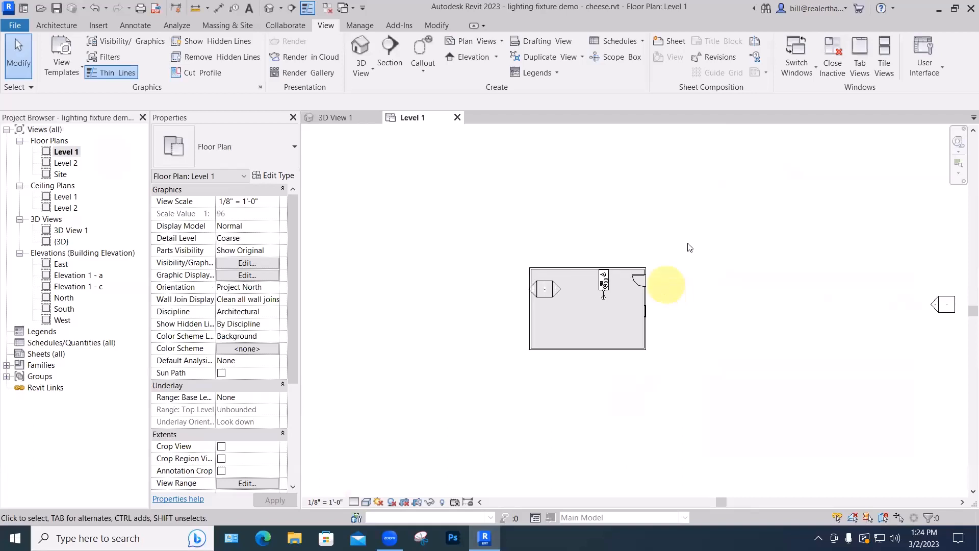
scroll(690, 247, "down", 1)
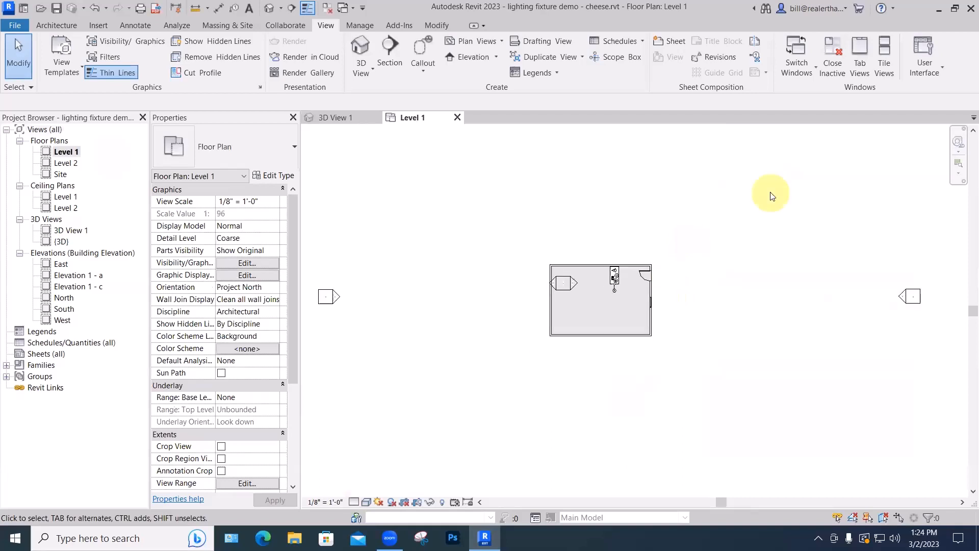
scroll(679, 240, "down", 1)
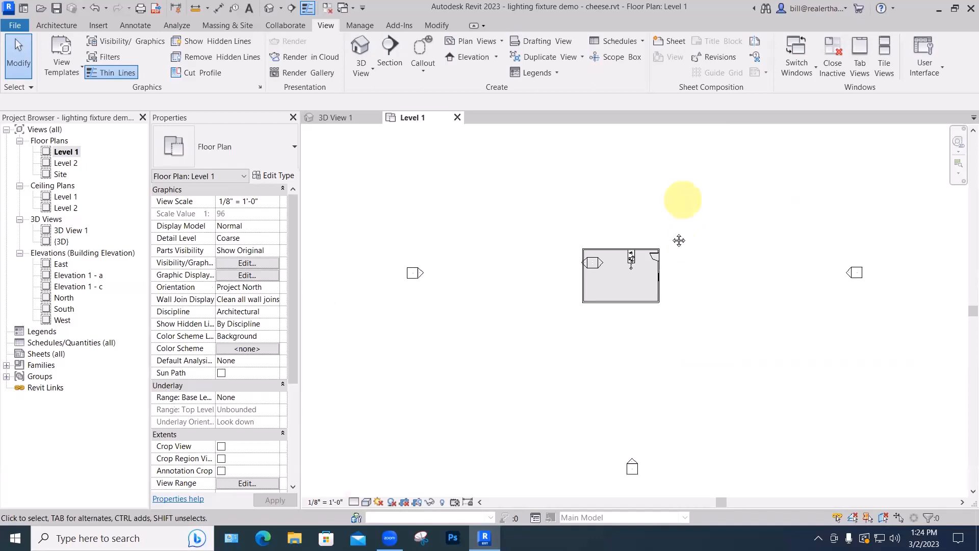
mouse_move(679, 241)
middle_mouse_down()
mouse_move(662, 277)
mouse_move(669, 249)
middle_mouse_up()
scroll(663, 277, "down", 1)
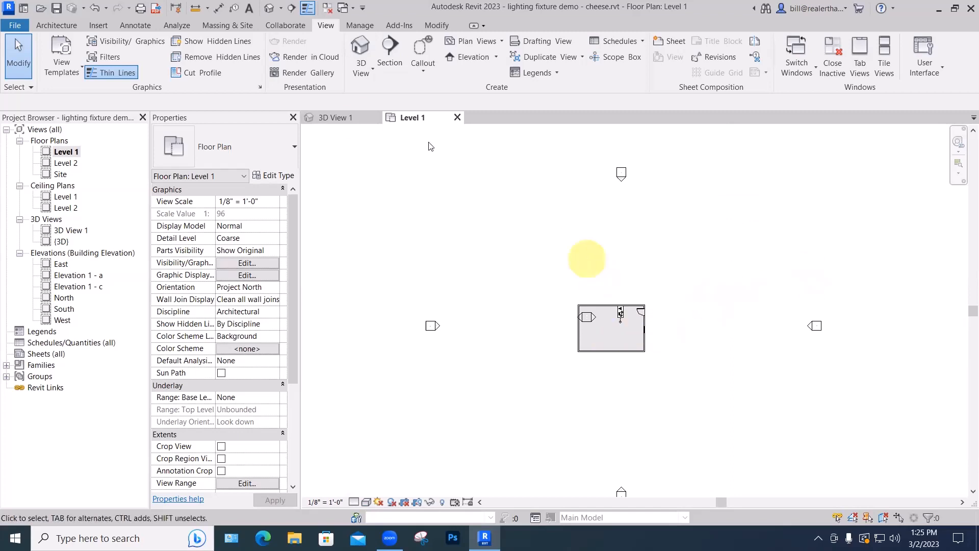
Return to 3D View 1 and turn off Relative to View in the sun settings of its rendering settings.
left_click(344, 116)
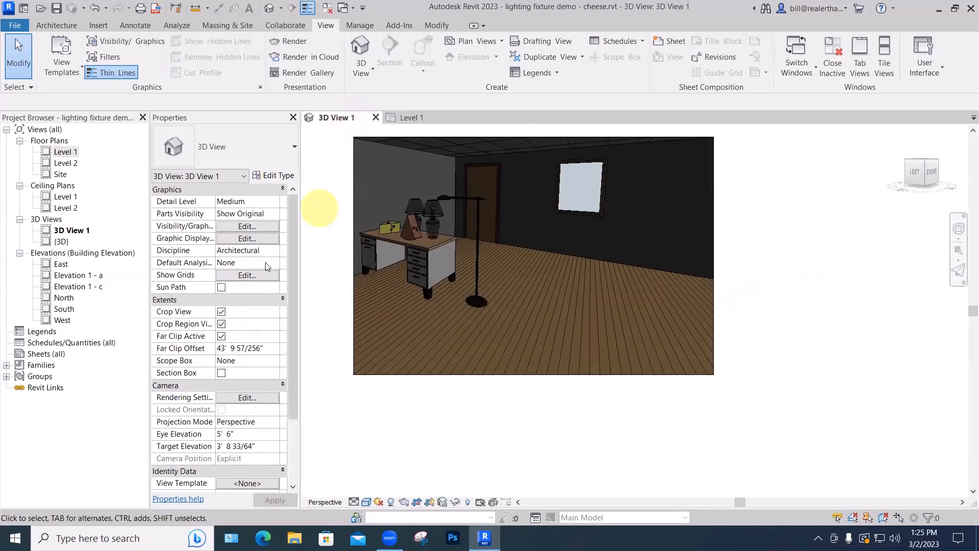
left_click(247, 397)
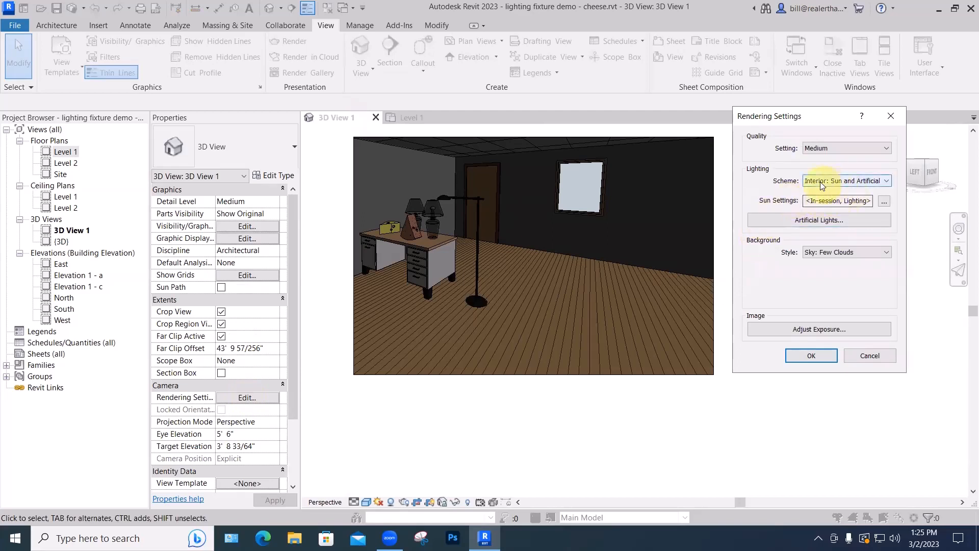
left_click(883, 200)
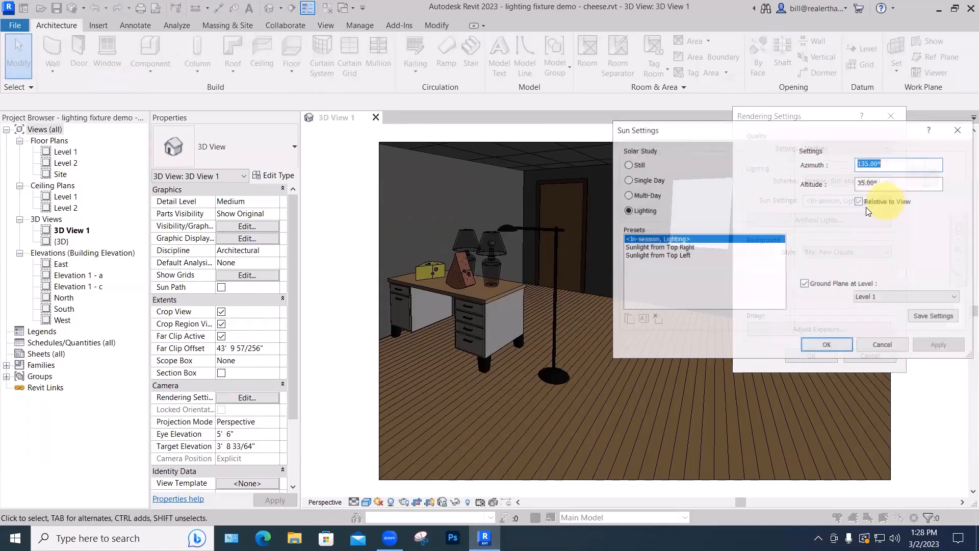
left_click(866, 208)
left_click(859, 202)
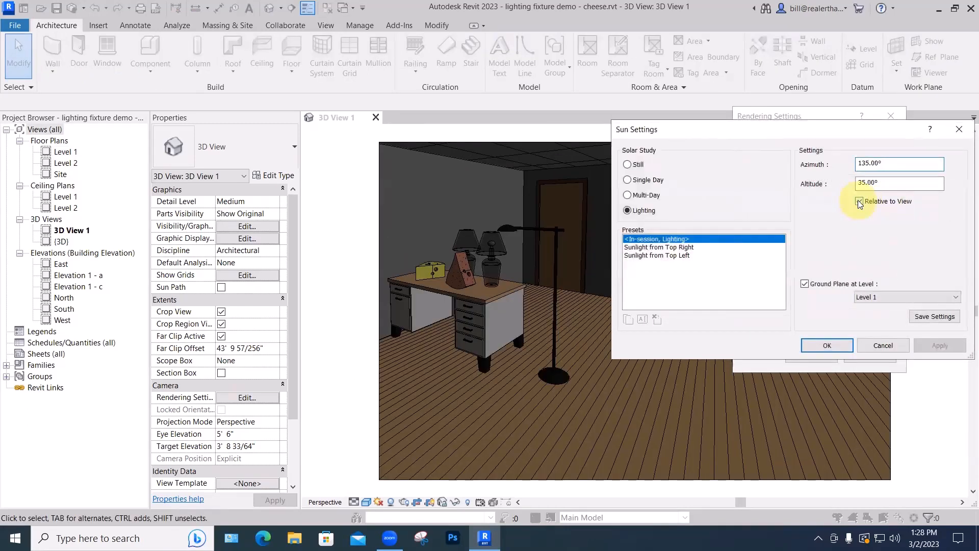
Set the sun azimuth to 75° and accept the sun and rendering settings.
left_click(877, 164)
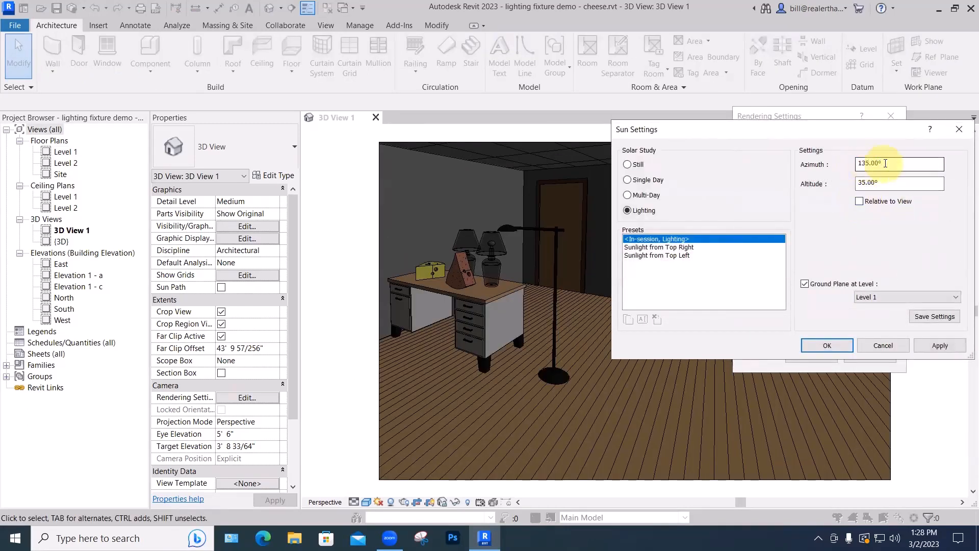
left_click_drag(895, 163, 857, 166)
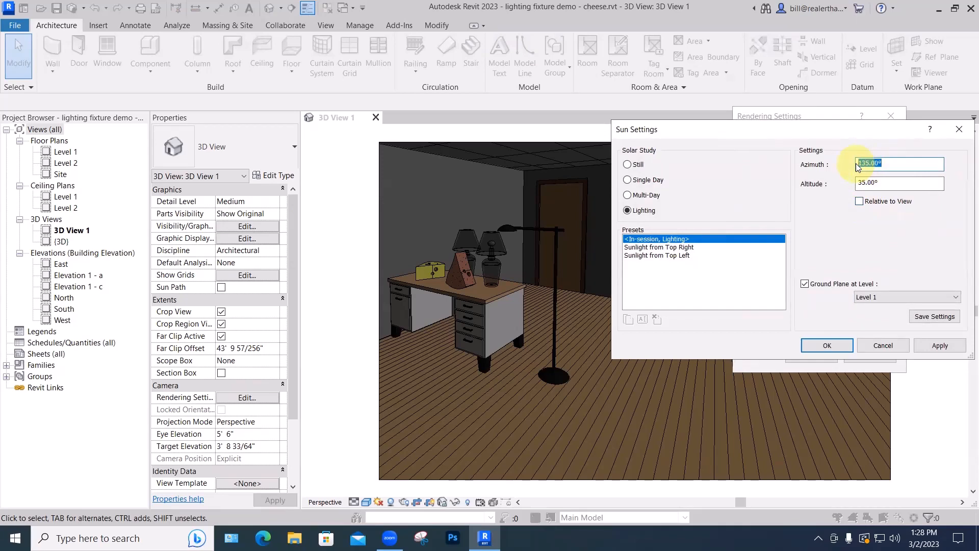
type("75")
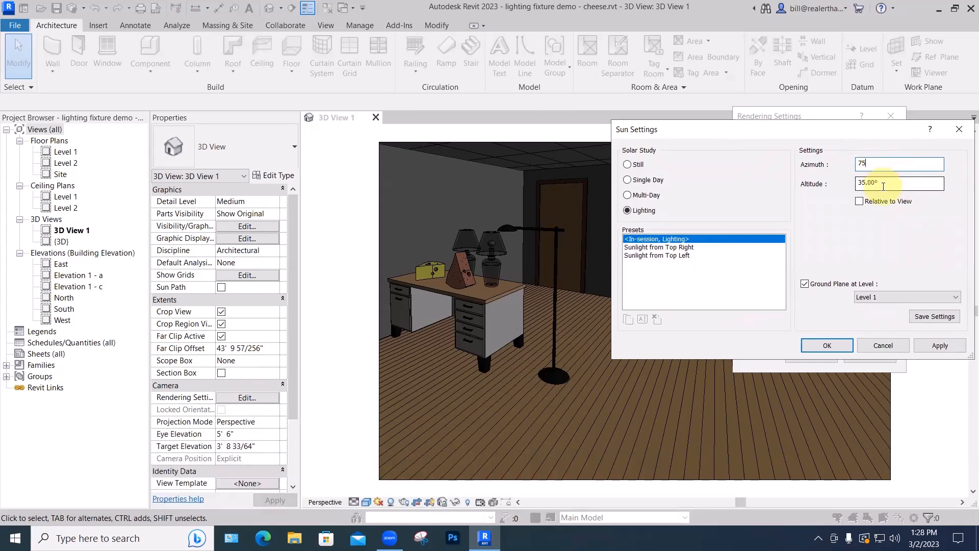
left_click(942, 347)
left_click(832, 345)
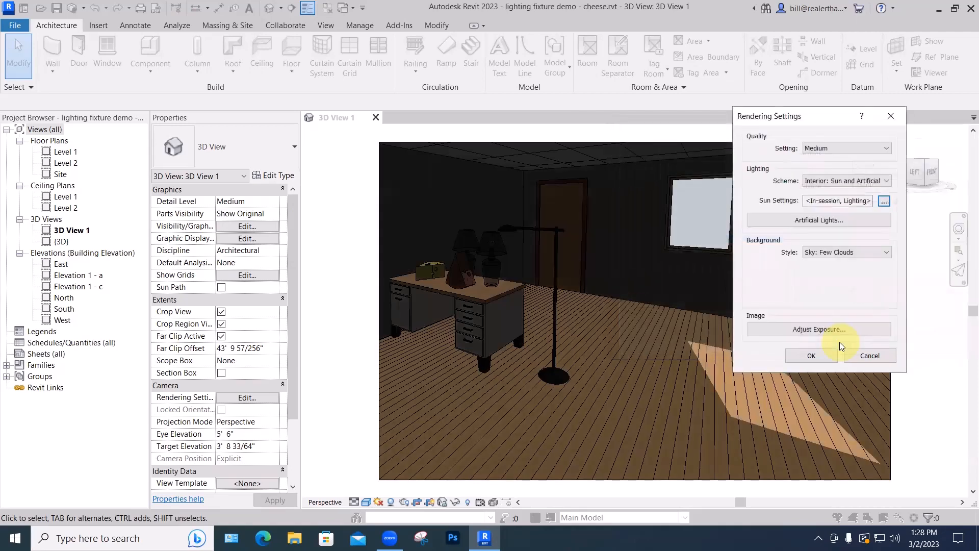
left_click(812, 356)
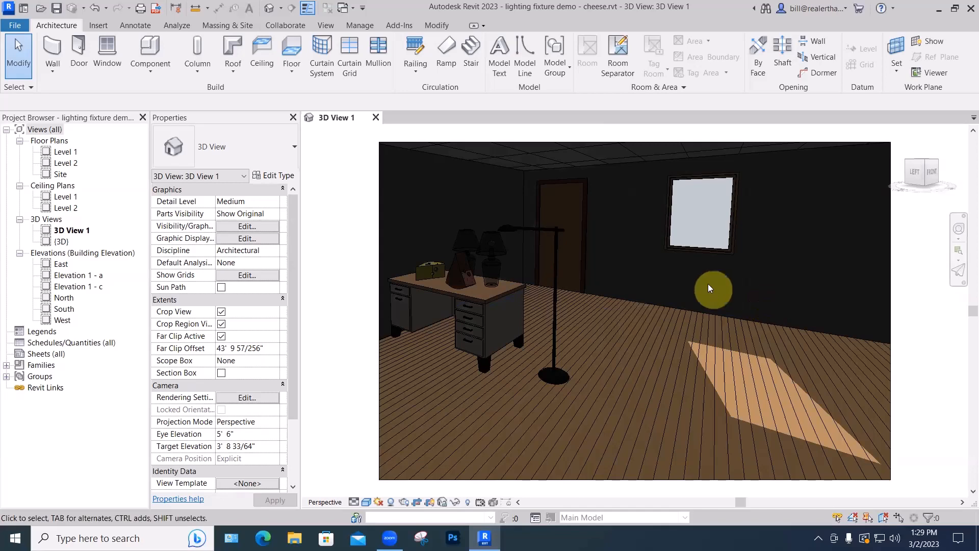
Render 3D View 1 at Medium quality and screen resolution with the Interior: Sun and Artificial lighting scheme.
left_click(325, 25)
left_click(287, 41)
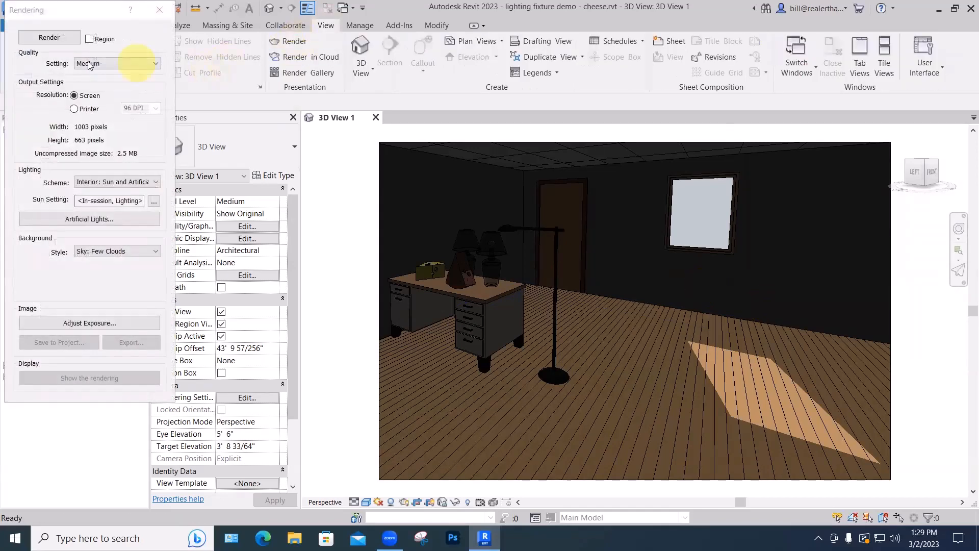
left_click(55, 37)
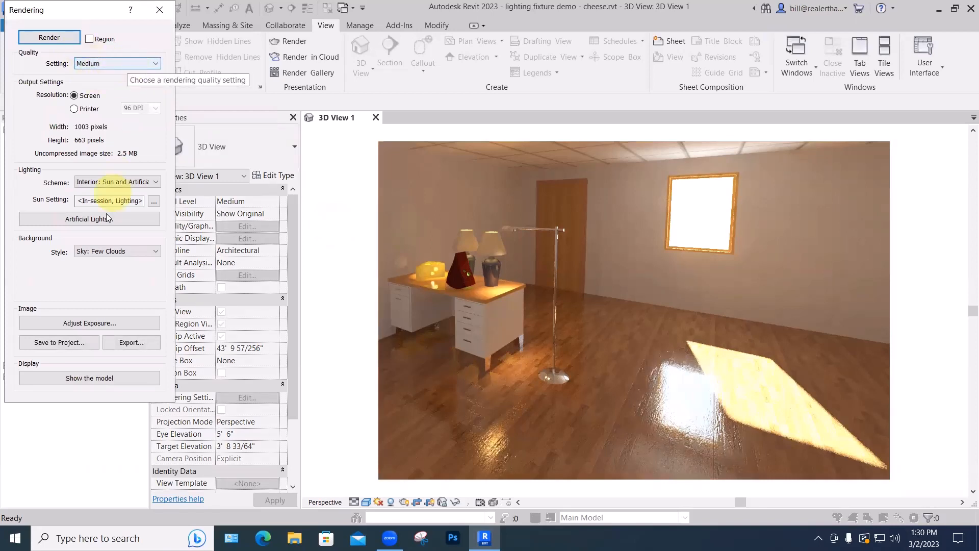
Export the rendering to the Desktop as a JPEG named "render demo - desktop" and close the Rendering dialog.
left_click(127, 344)
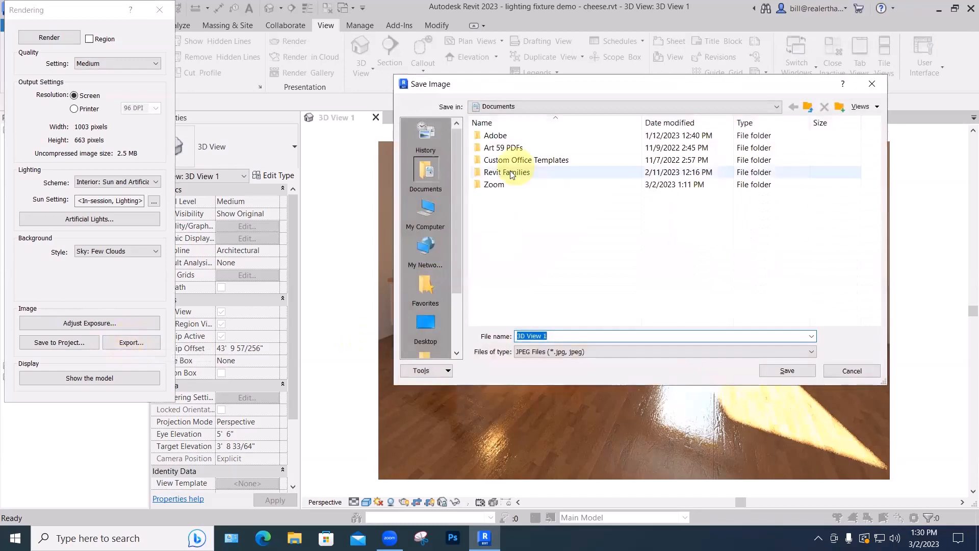
left_click(426, 324)
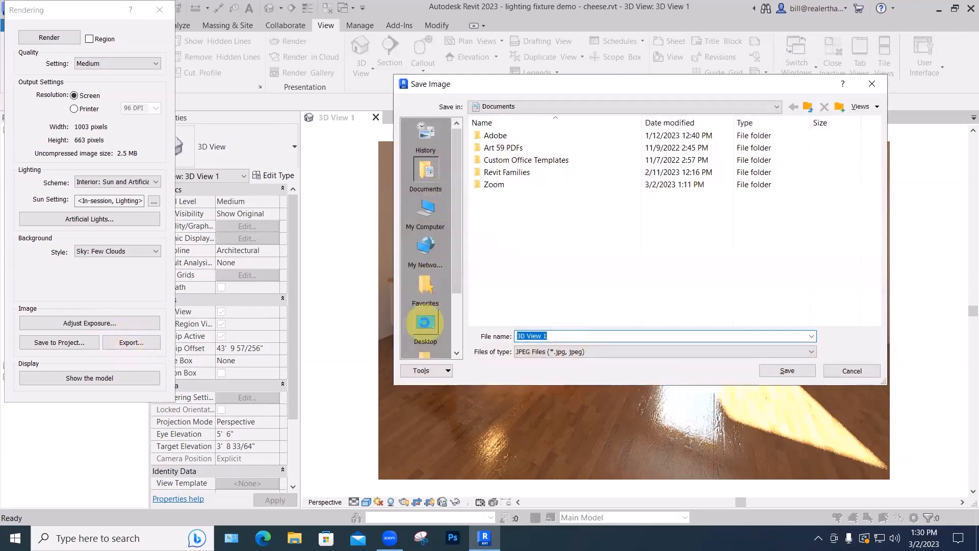
key("BackSpace")
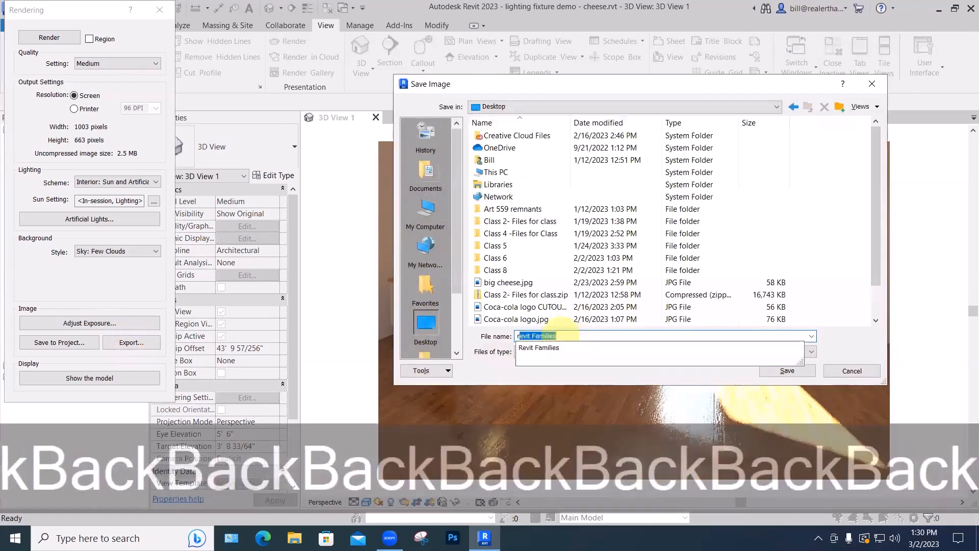
type("render")
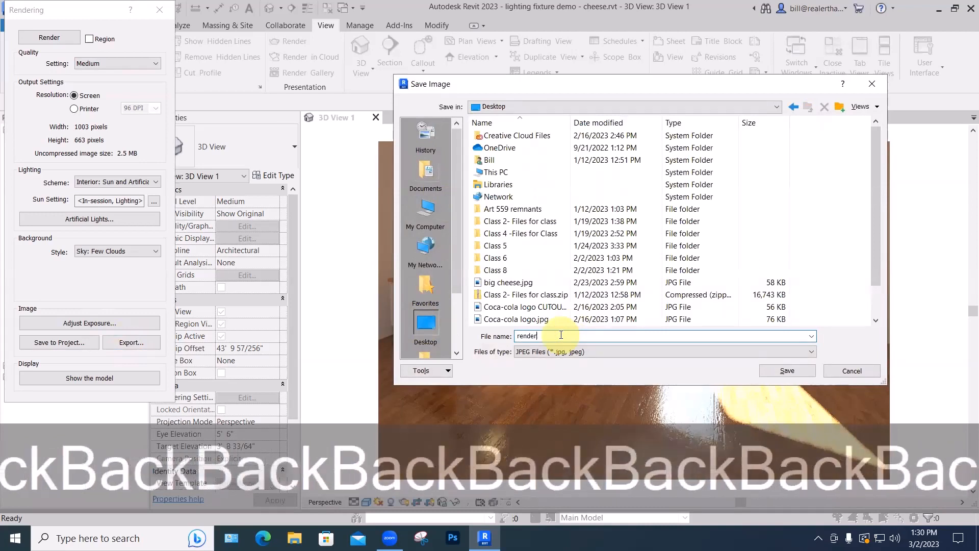
type(" demo ")
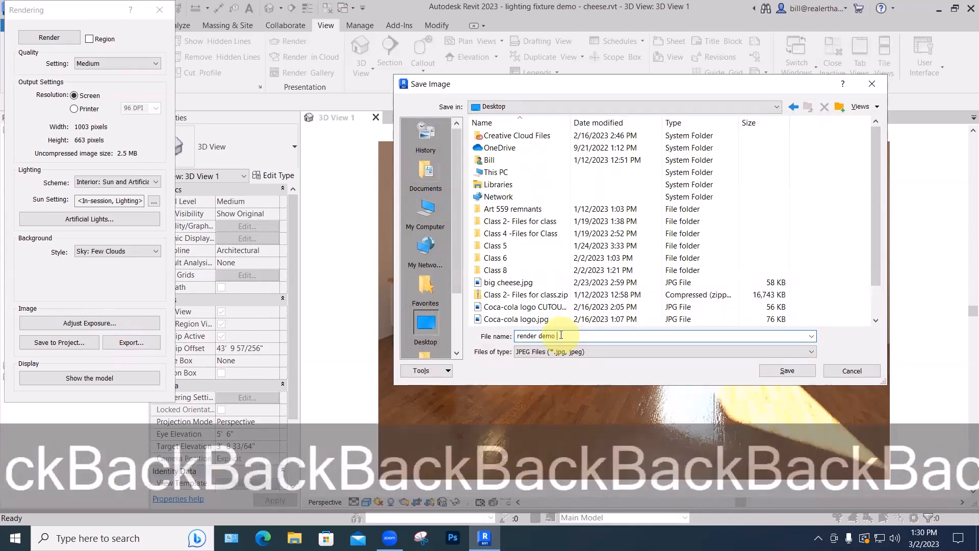
type("- deskto")
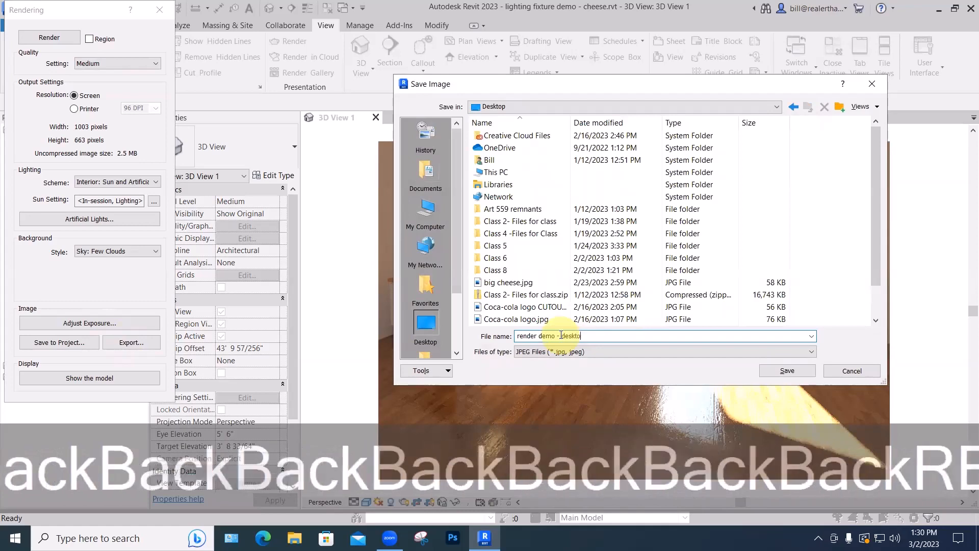
type("p")
key("Return")
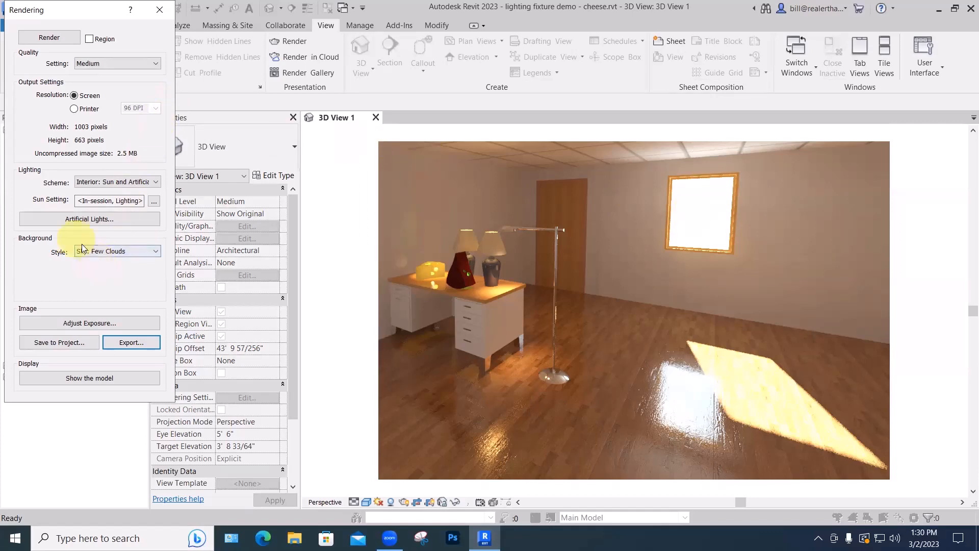
left_click_drag(113, 12, 484, 15)
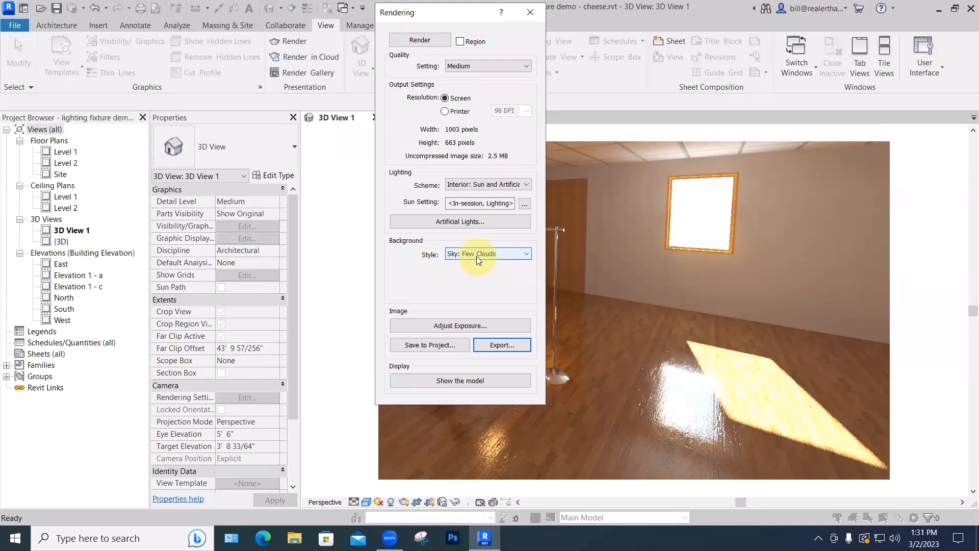
left_click(531, 12)
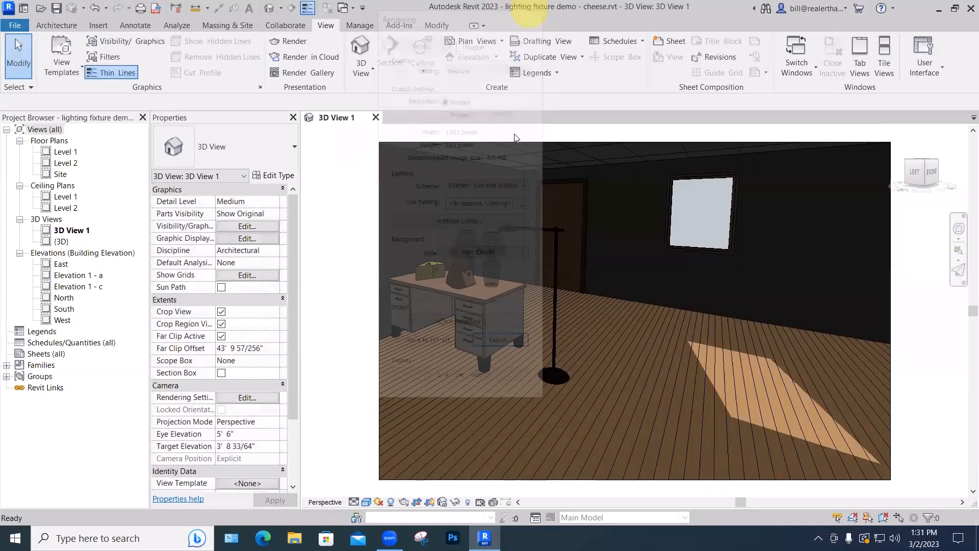
Open Render in Cloud, set its welcome message not to show next time, and continue to the cloud rendering settings.
left_click(305, 59)
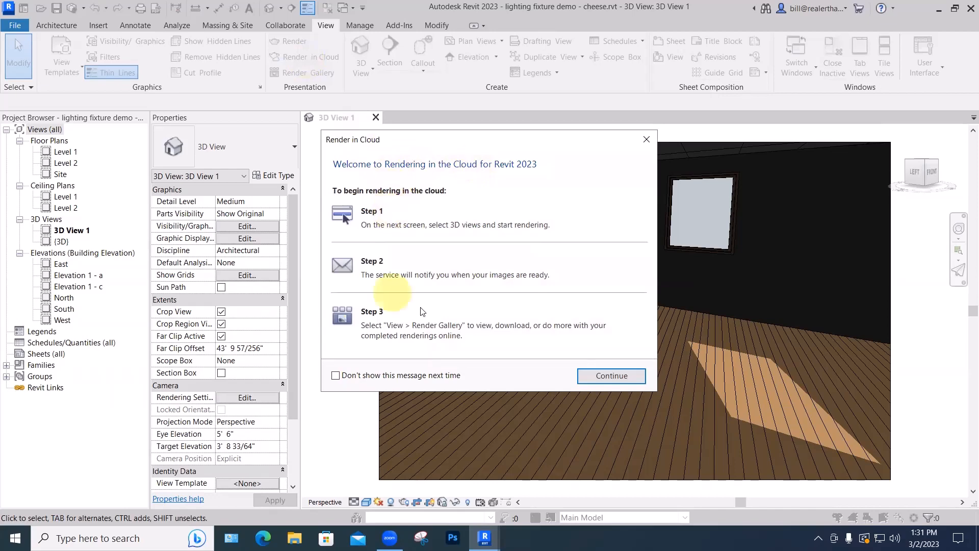
left_click(336, 376)
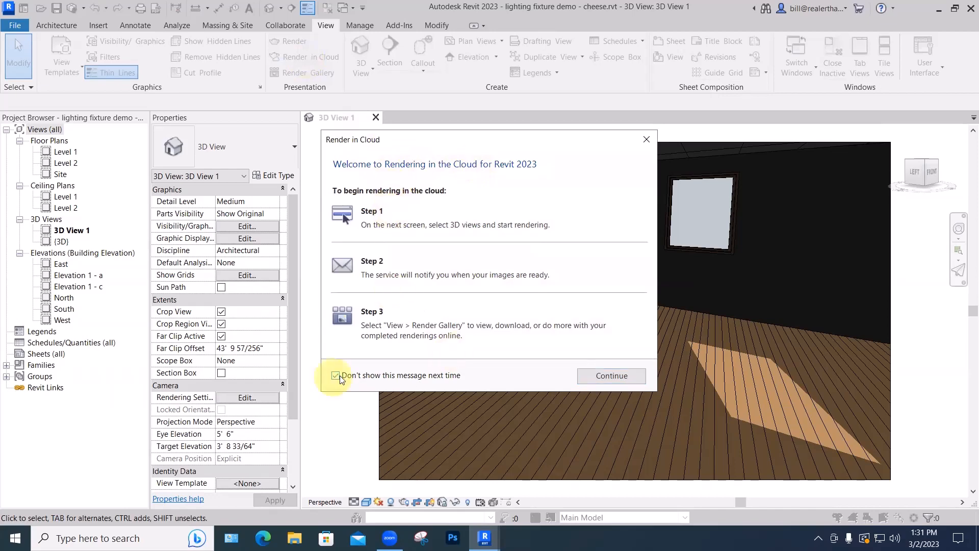
left_click(610, 375)
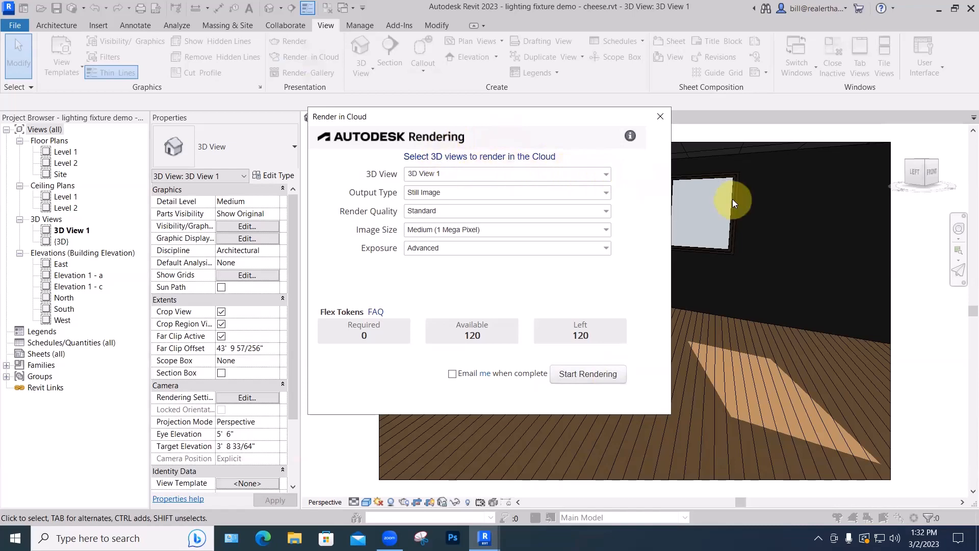
Start a cloud rendering of 3D View 1 as a Still Image with Standard quality, Small (.25 Mega Pixel) size and Advanced exposure.
left_click_drag(587, 118, 598, 88)
left_click(619, 143)
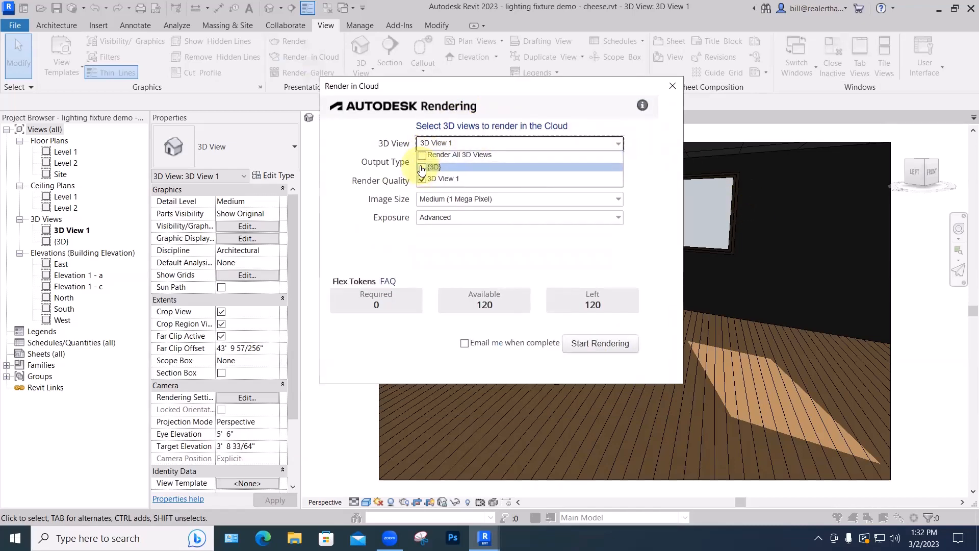
left_click(651, 200)
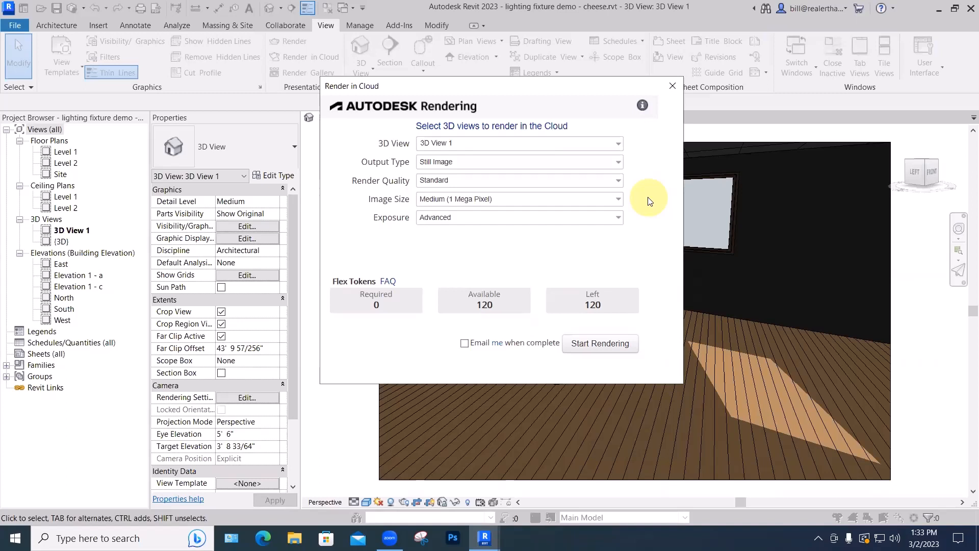
left_click(619, 164)
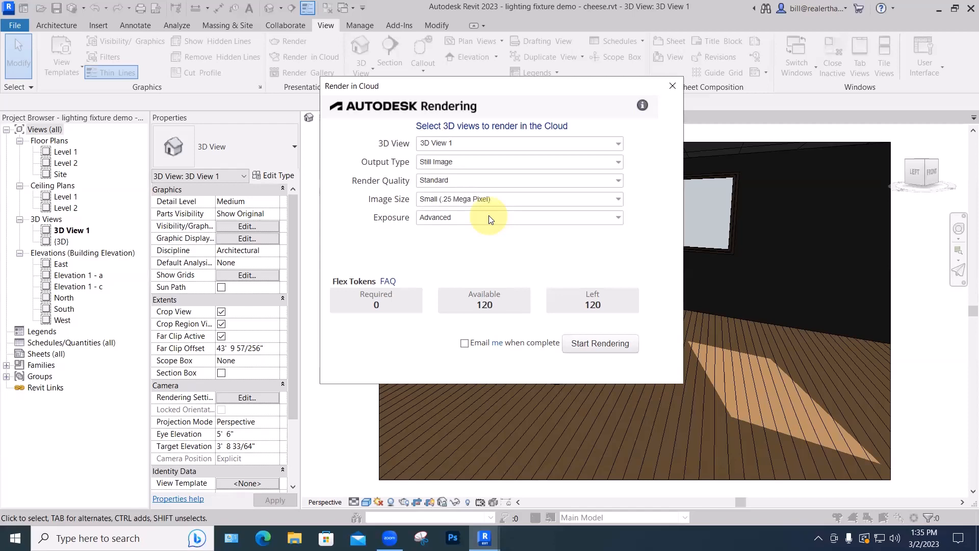
key("XF86AudioRaiseVolume")
key("XF86AudioRaiseVolume")
left_click(585, 198)
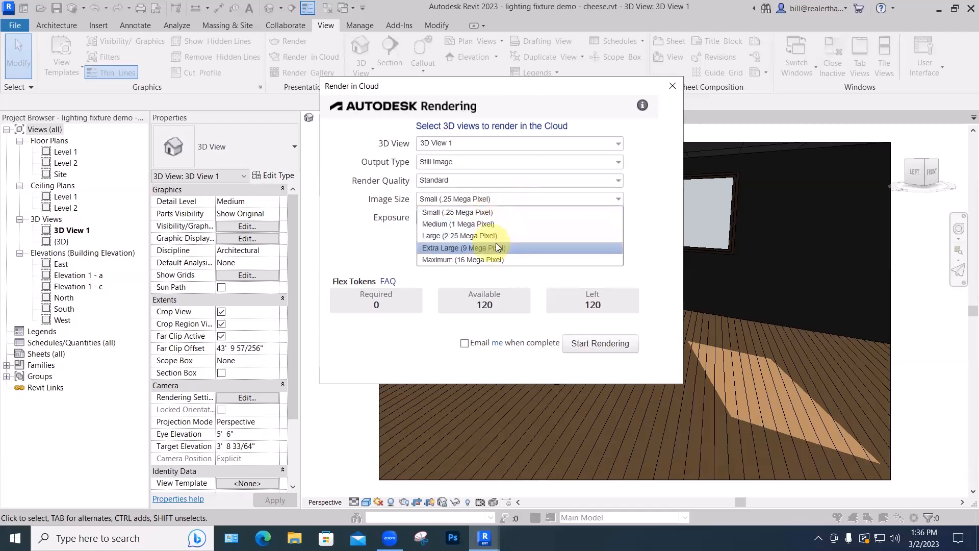
left_click(465, 211)
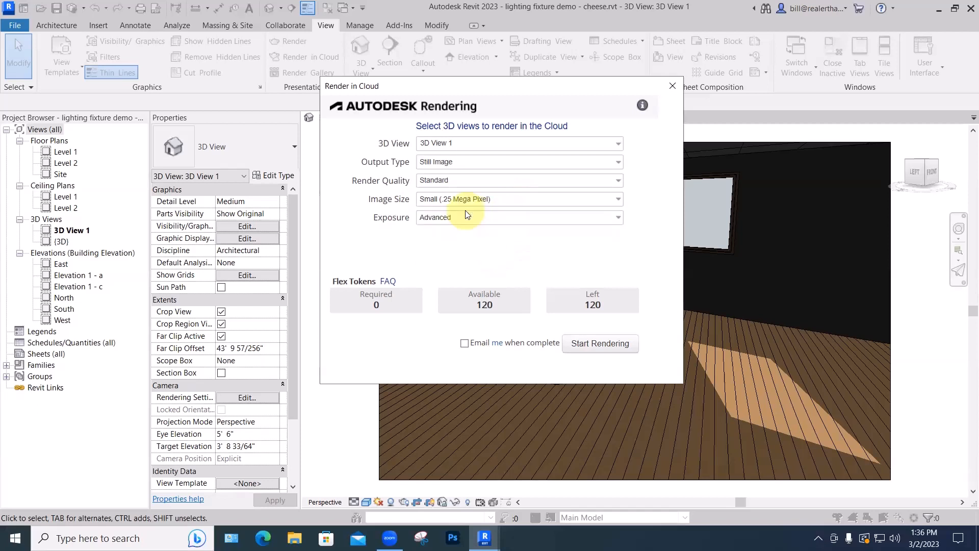
left_click(586, 344)
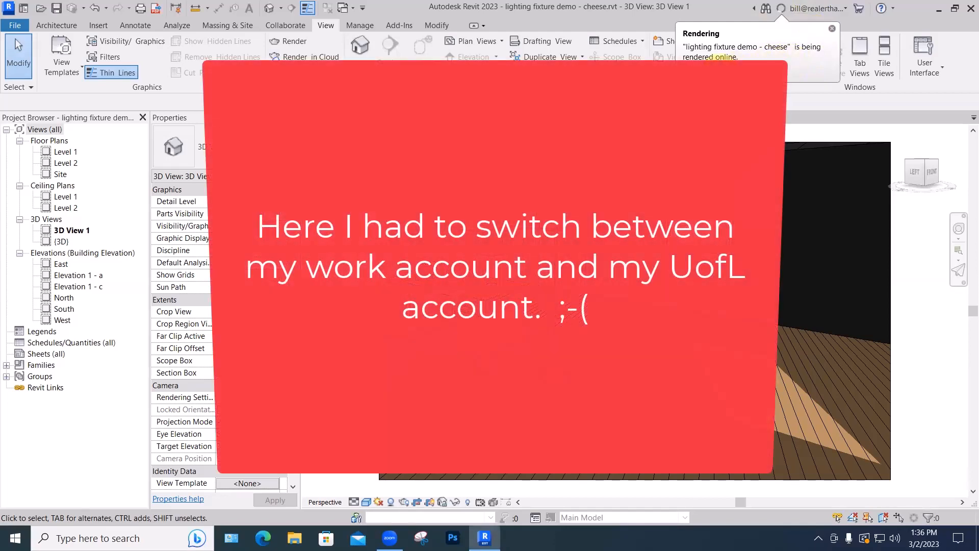
left_click(720, 71)
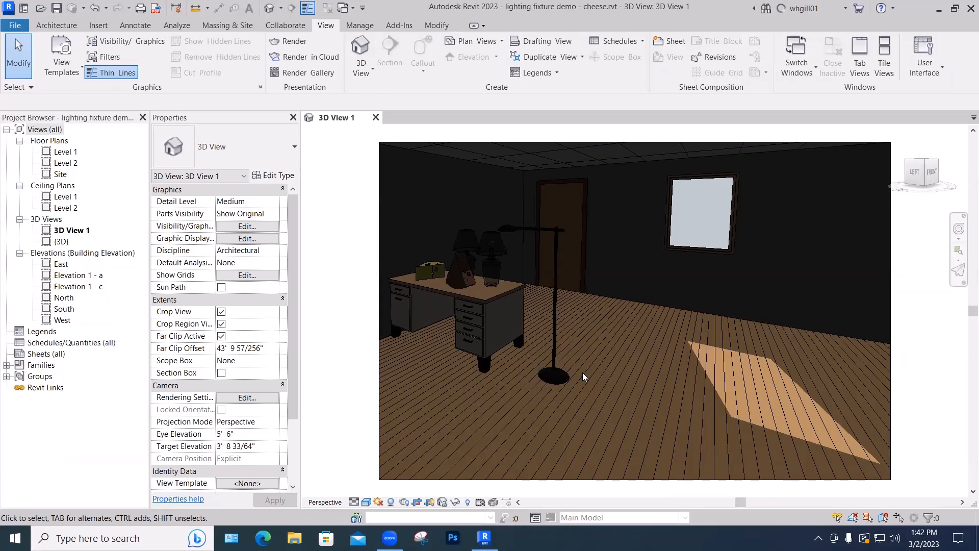
Open the account's online render progress page and view the project "lighting fixture demo - cheese.rvt".
left_click(805, 8)
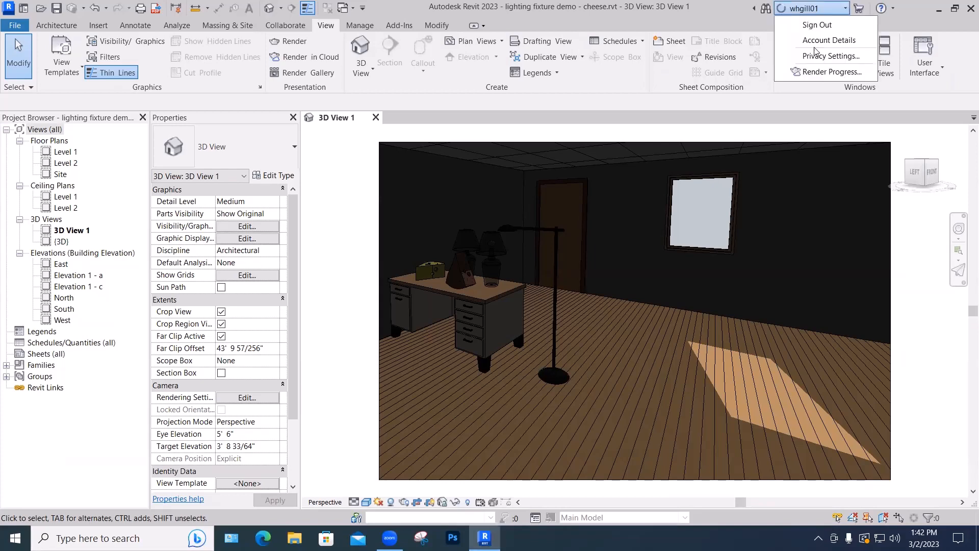
left_click(817, 74)
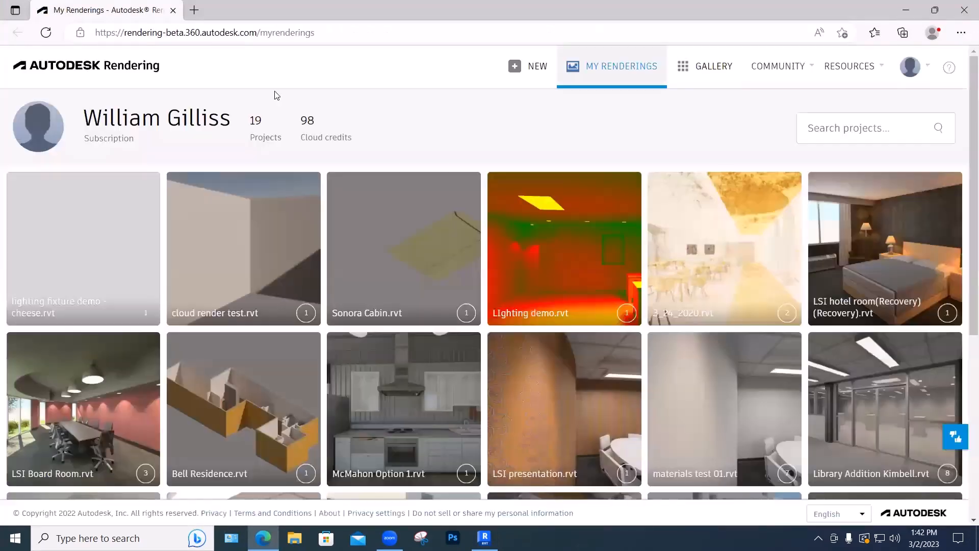
mouse_move(80, 250)
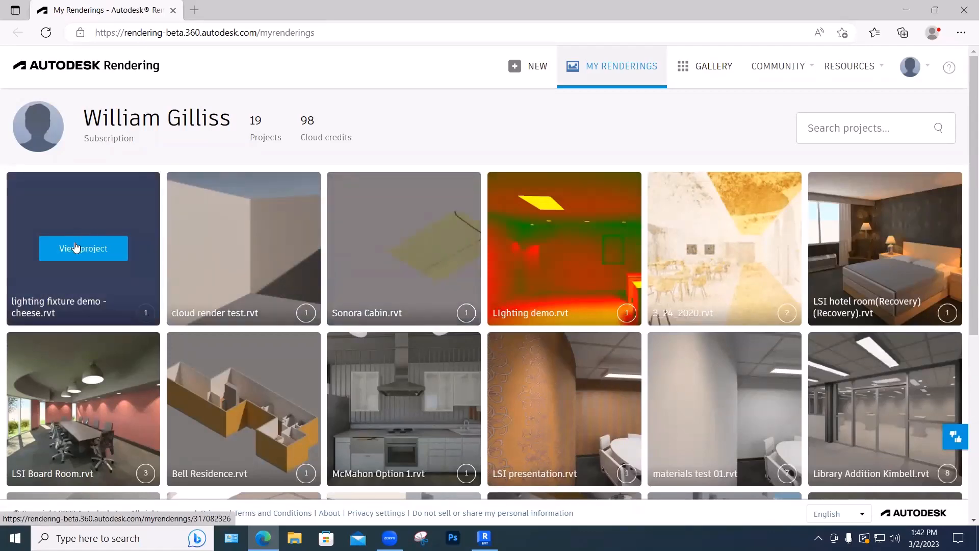
left_click(75, 246)
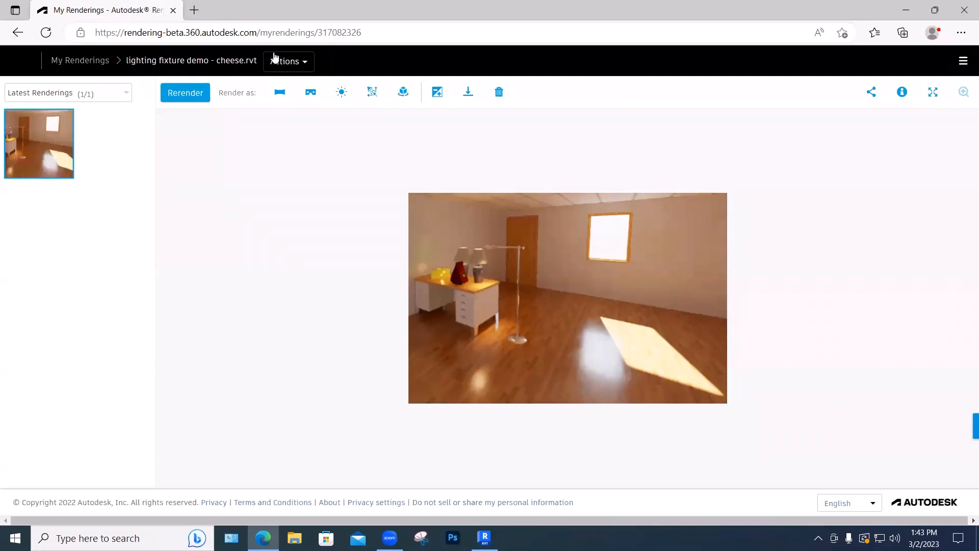
Download the finished cloud rendering as a JPEG and show it in its folder, widening the folder window to reveal the full file name.
left_click(468, 94)
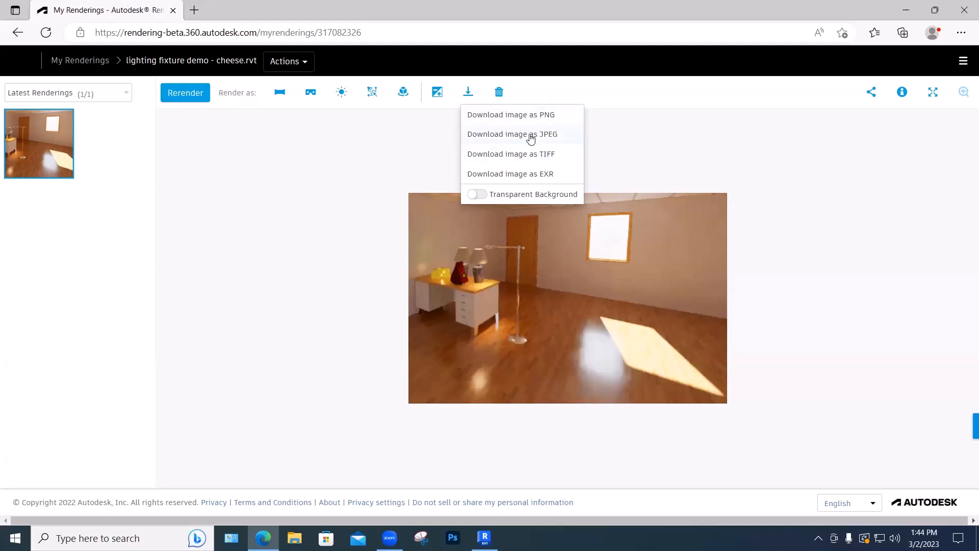
left_click(530, 136)
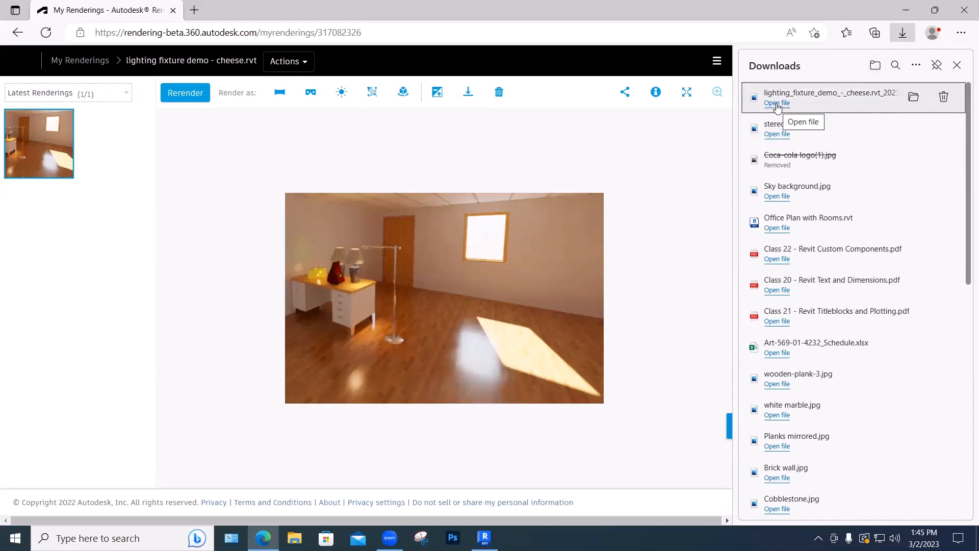
left_click(913, 99)
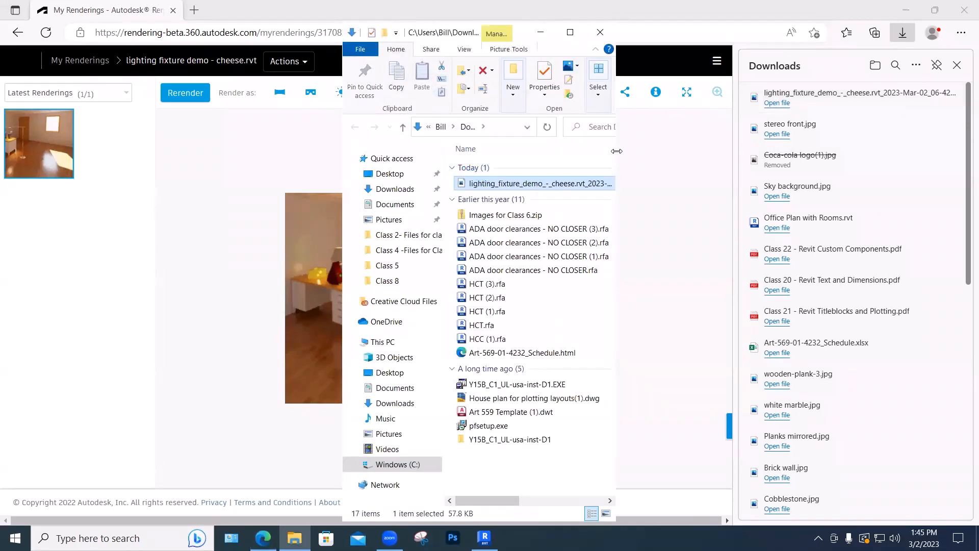
left_click_drag(619, 151, 742, 151)
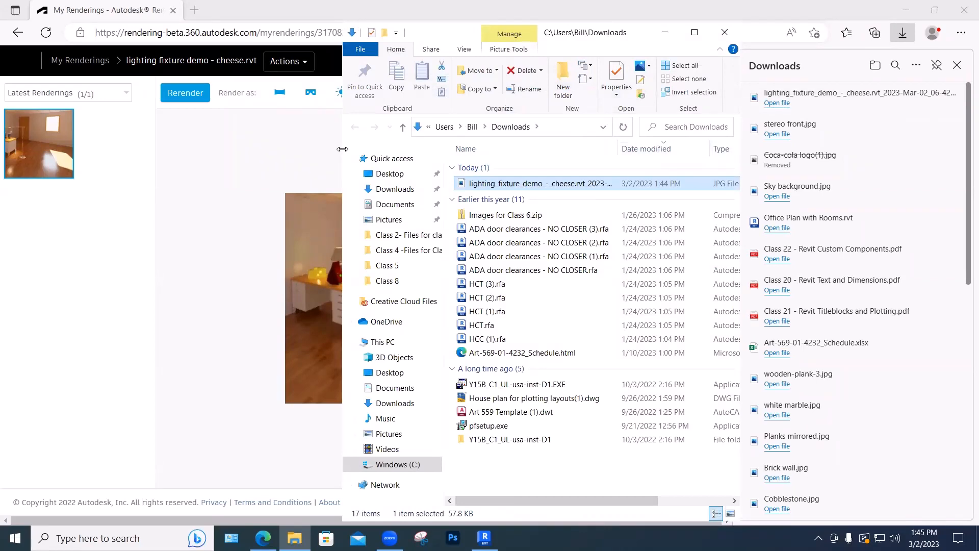
left_click_drag(342, 149, 168, 149)
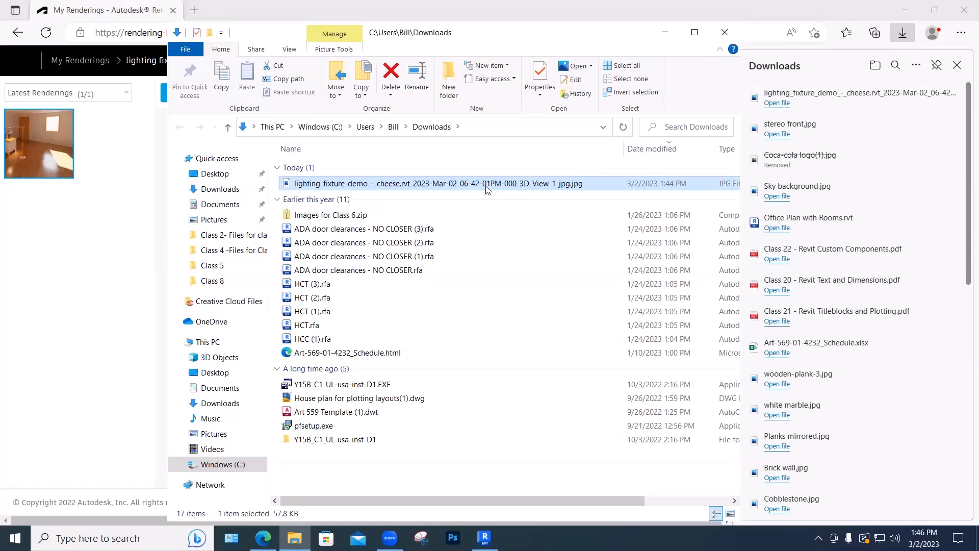
Copy the downloaded rendering from the Downloads folder and paste it onto the Desktop.
double_click(412, 182)
right_click(413, 183)
left_click(443, 450)
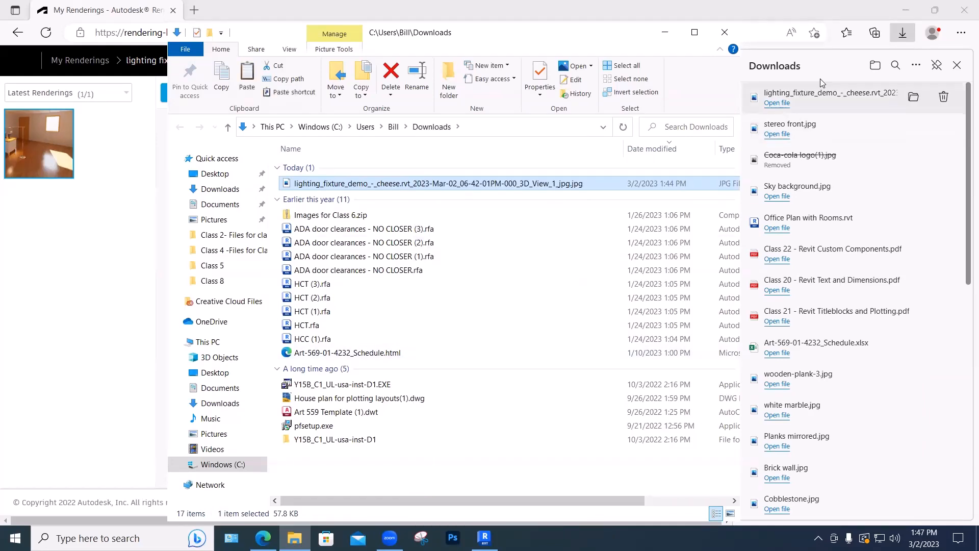
left_click(957, 65)
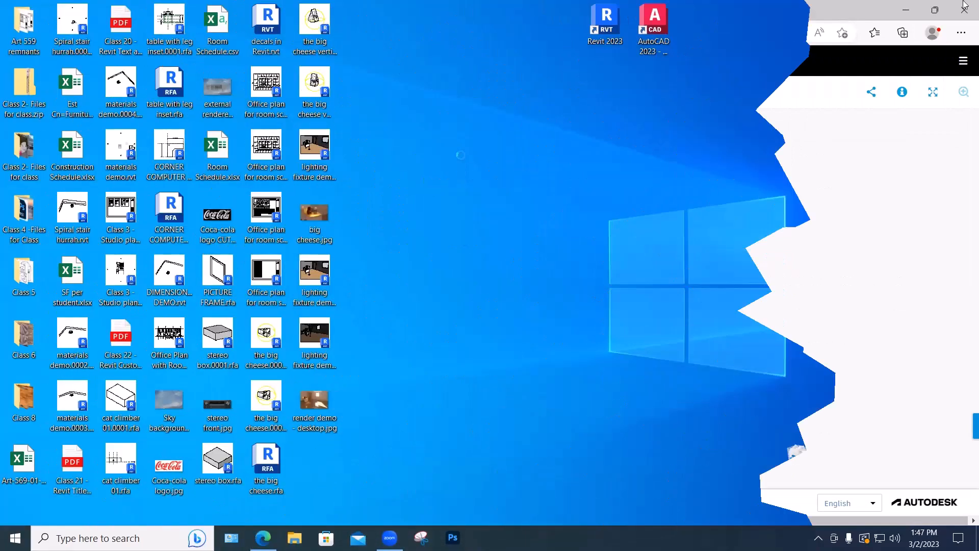
right_click(462, 156)
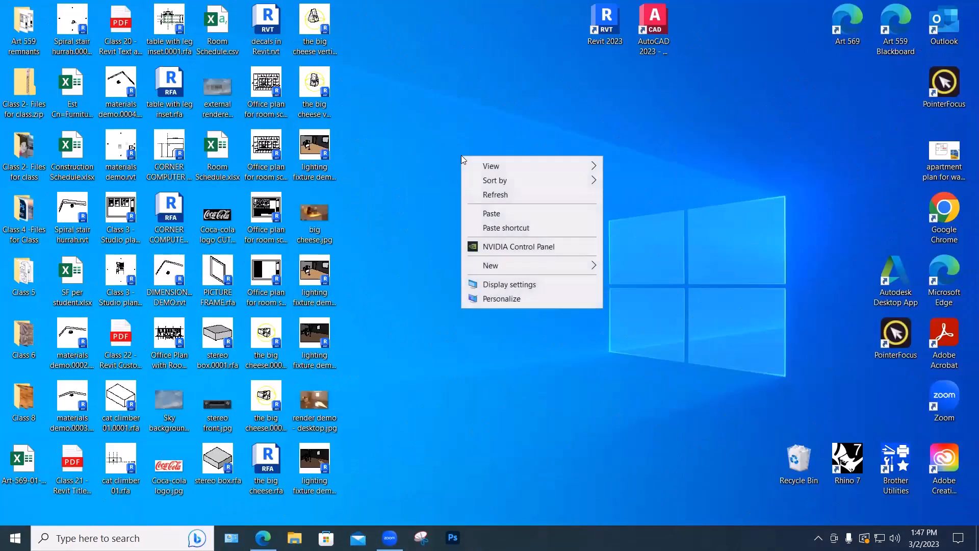
left_click(492, 213)
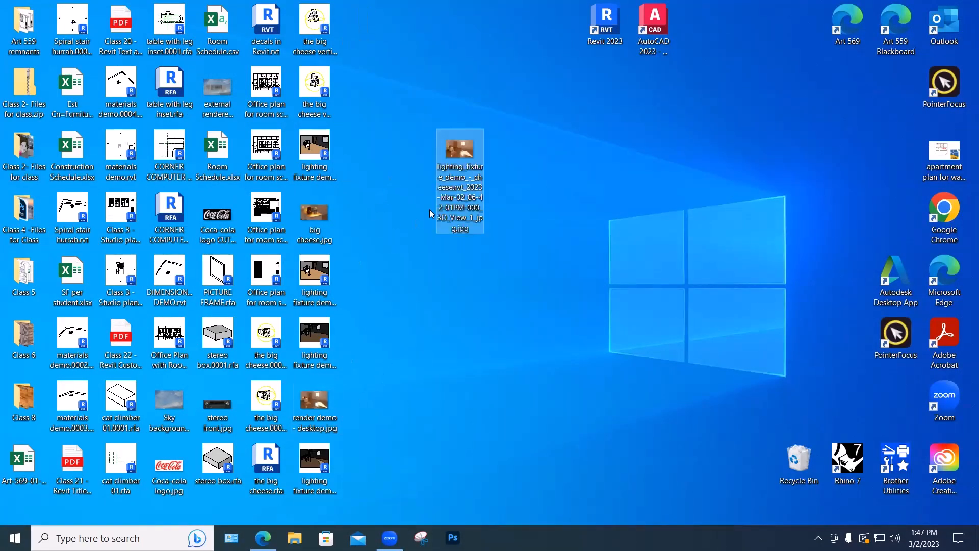
Open the pasted cloud rendering from the Desktop, shrink its viewer window and move it aside to make room for a second image.
double_click(464, 153)
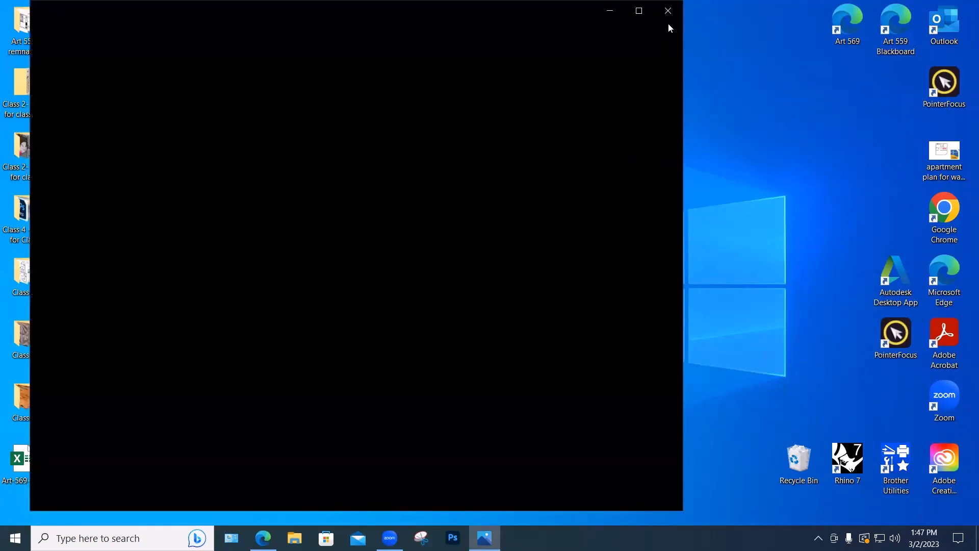
left_click_drag(681, 5, 443, 114)
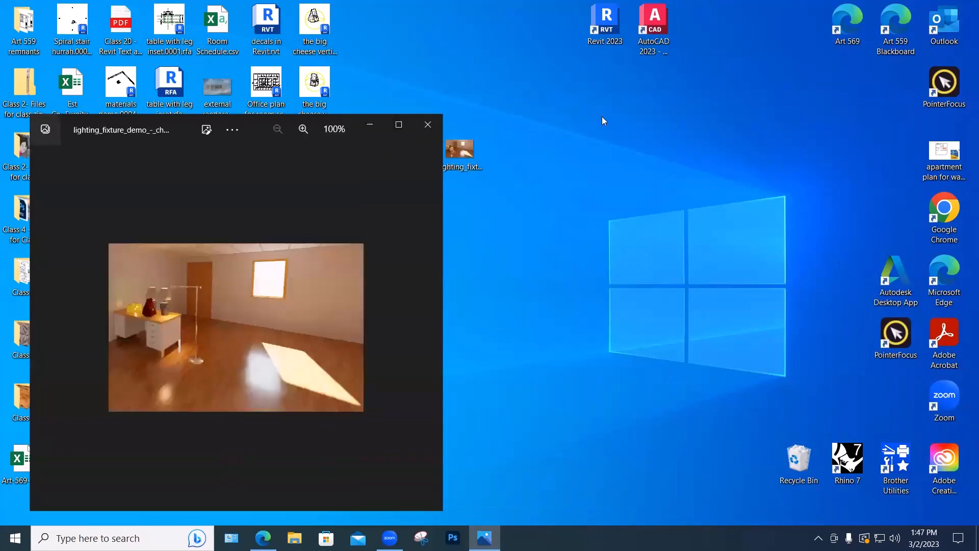
left_click_drag(188, 128, 714, 48)
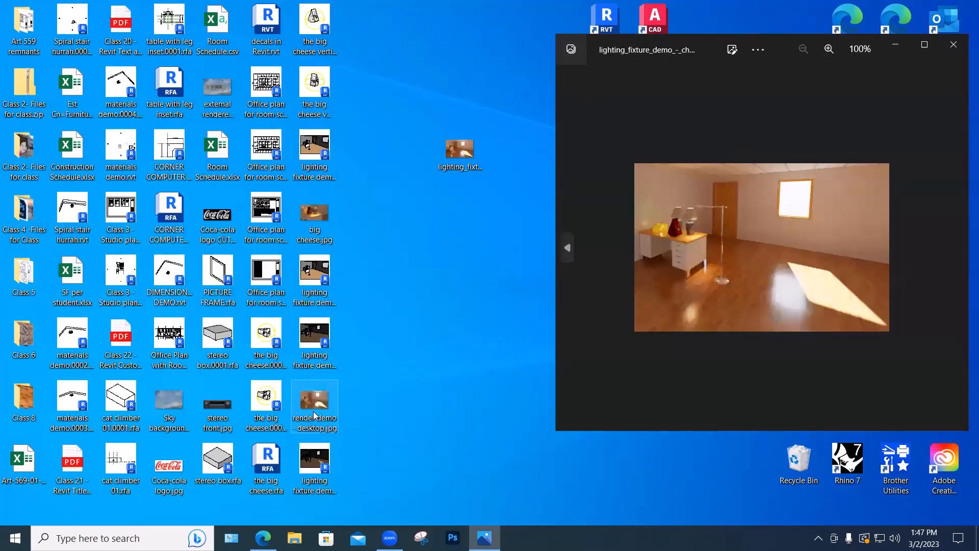
Open "render demo - desktop.jpg" and resize and move its viewer window to compare it side by side with the cloud rendering.
double_click(315, 403)
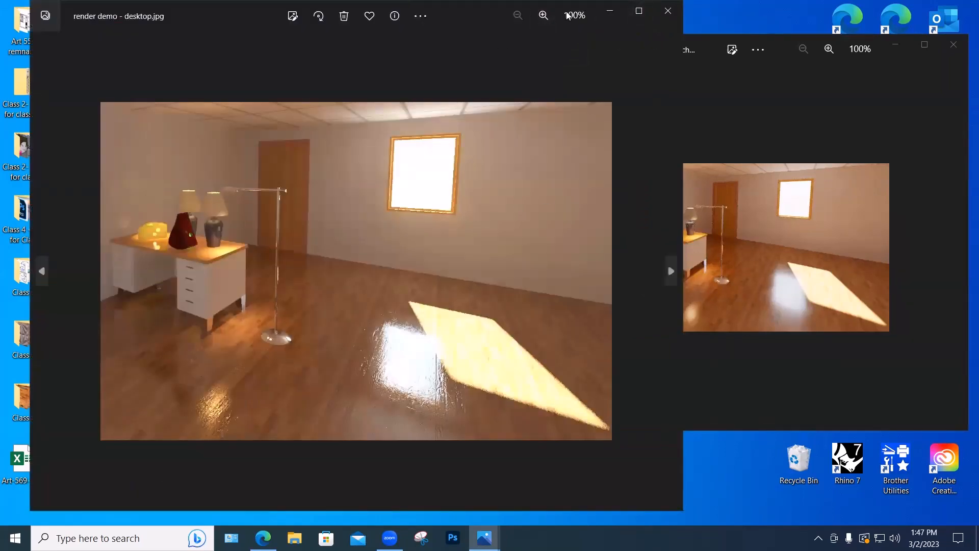
left_click_drag(468, 15, 451, 48)
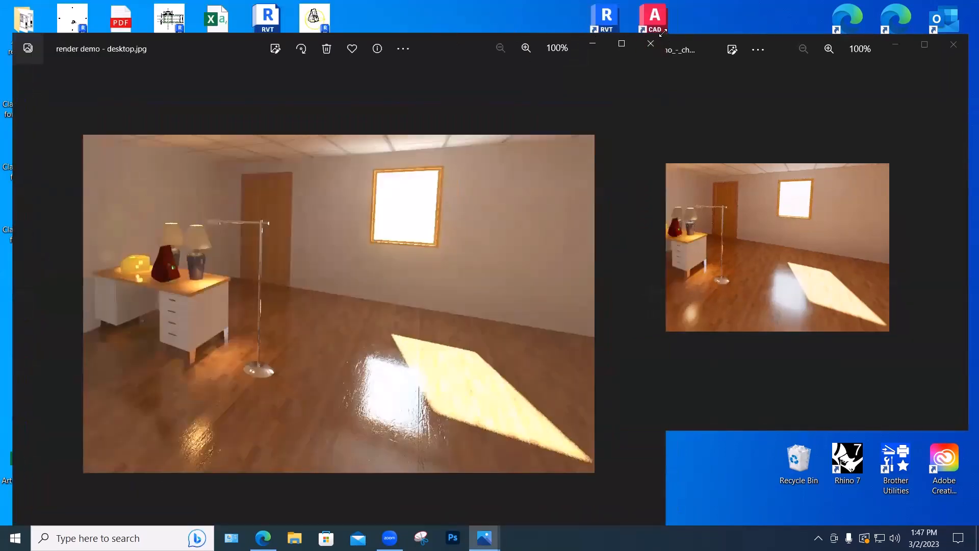
left_click_drag(662, 32, 425, 129)
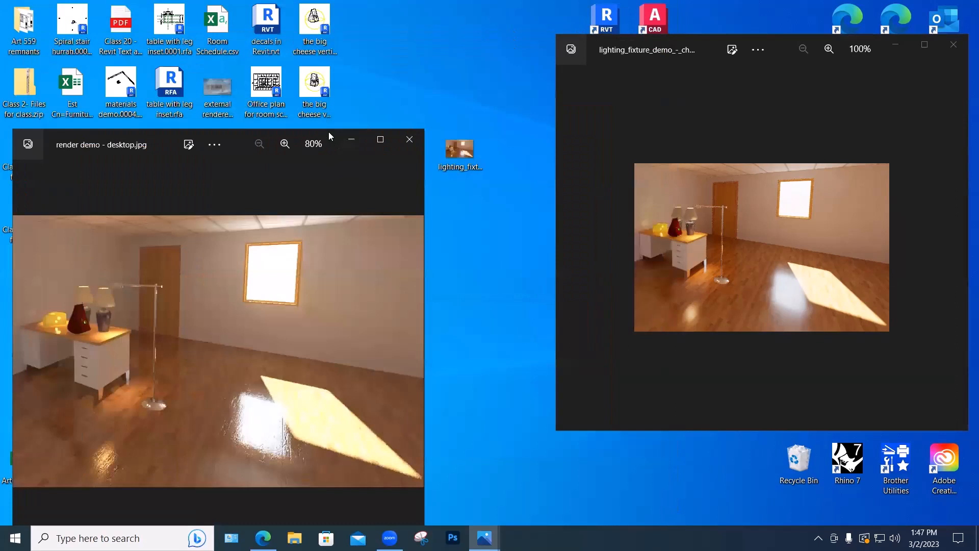
left_click_drag(329, 131, 434, 50)
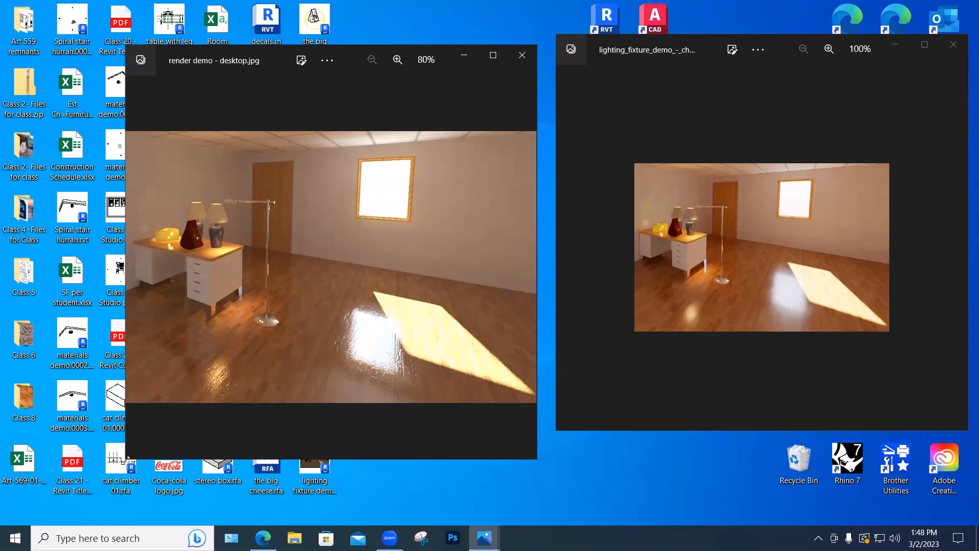
left_click_drag(127, 459, 220, 331)
left_click_drag(301, 60, 385, 105)
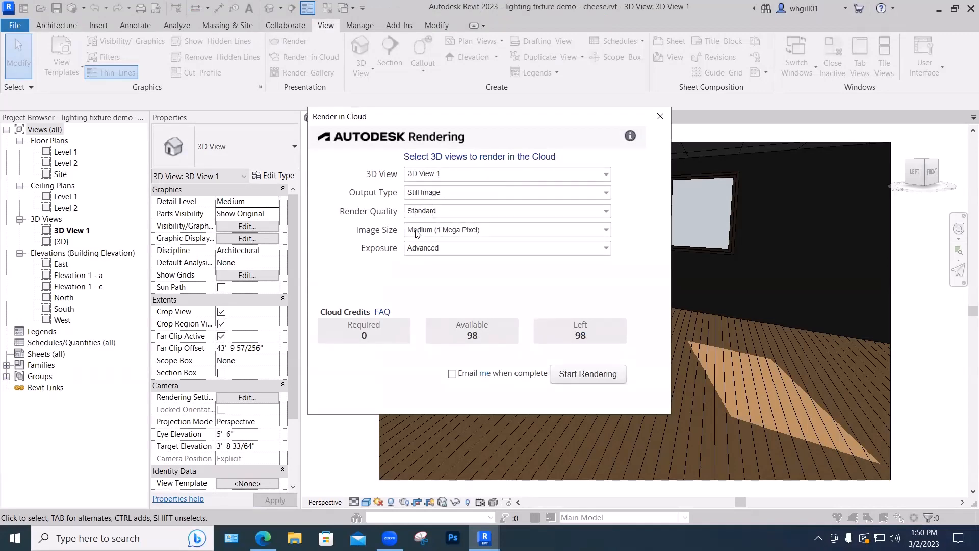
Check the Render Quality and Image Size options for another cloud rendering, keeping Standard and Medium (1 Mega Pixel).
left_click(432, 211)
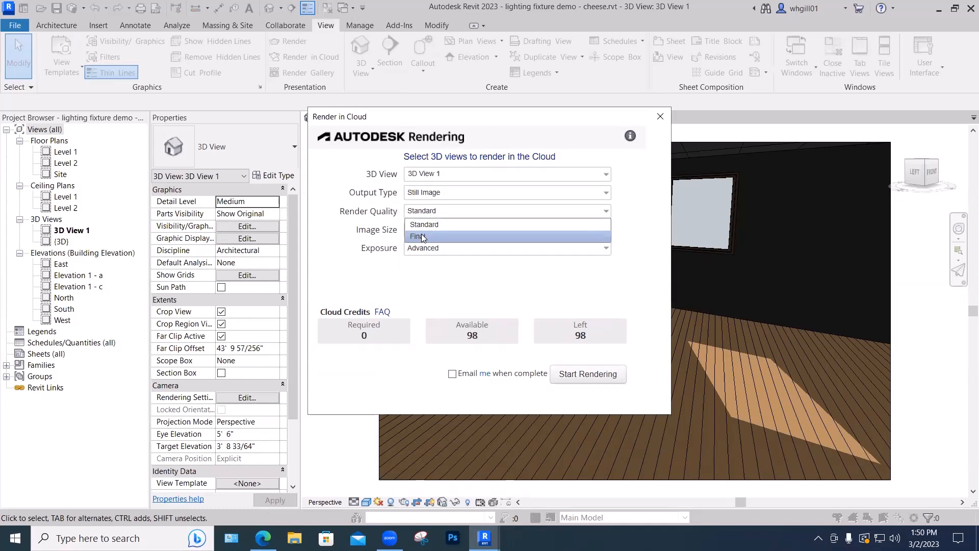
left_click(412, 288)
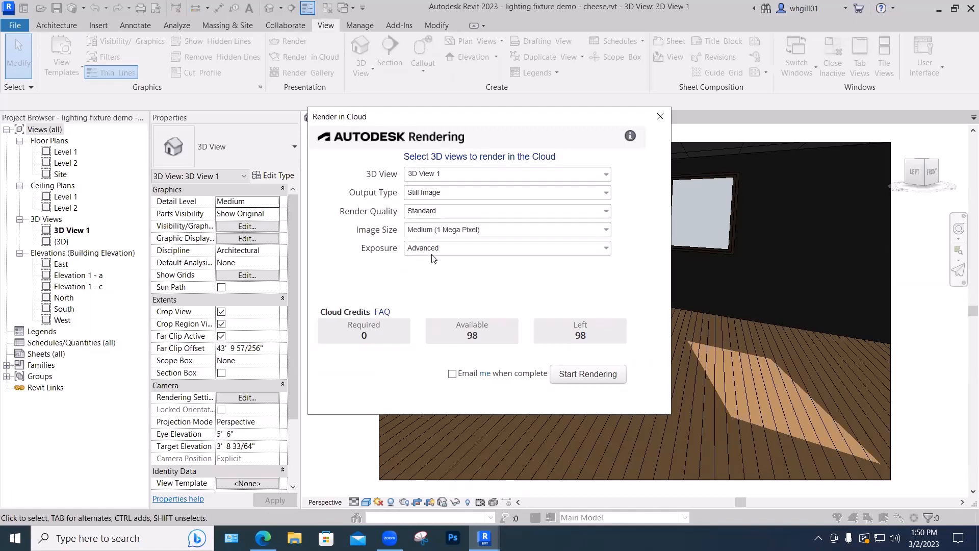
left_click(425, 231)
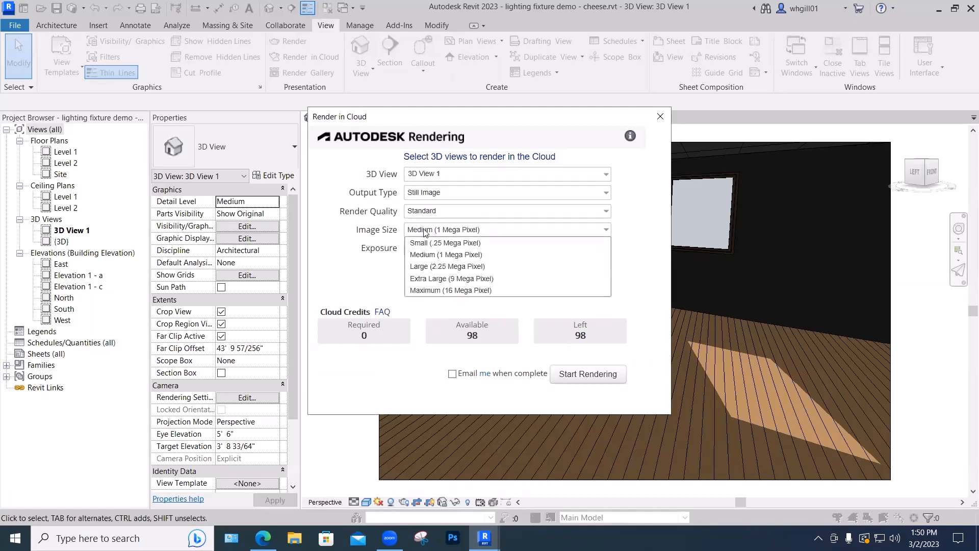
left_click(418, 255)
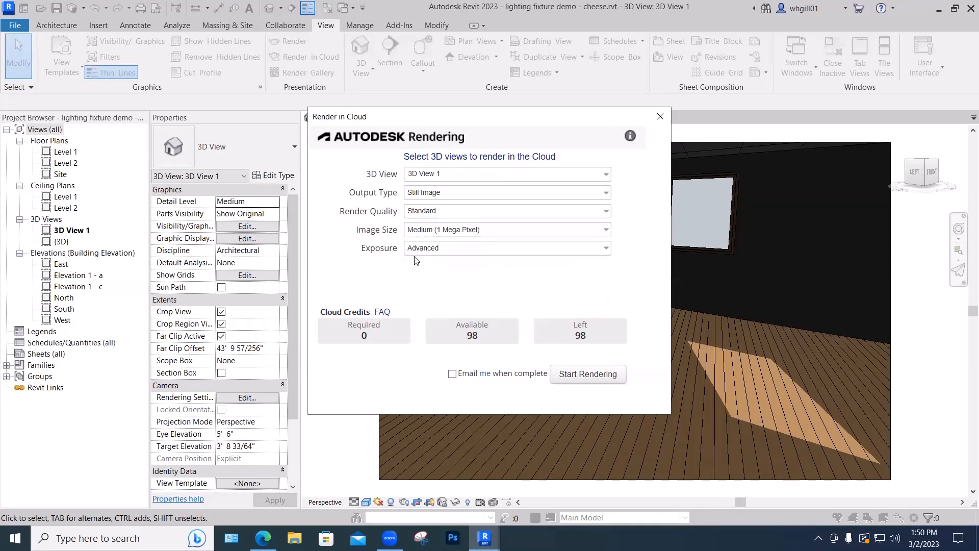
Check the Exposure and Render Quality options, keep Advanced and Standard, and start the cloud rendering of 3D View 1.
left_click(418, 249)
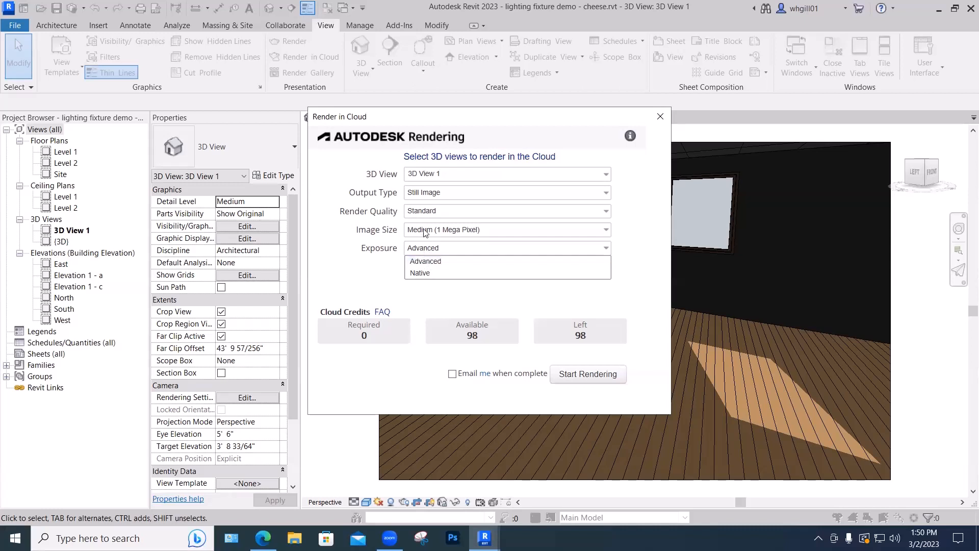
left_click(421, 212)
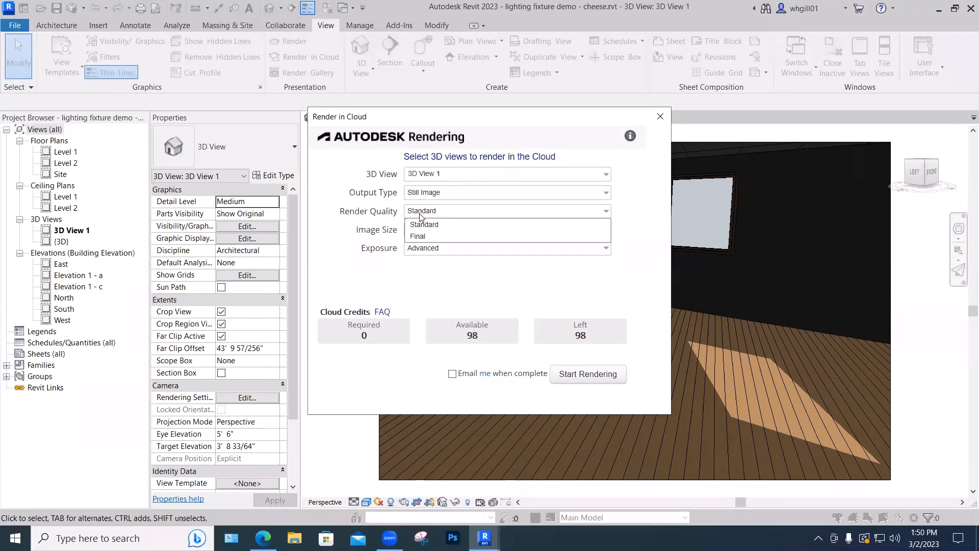
left_click(444, 273)
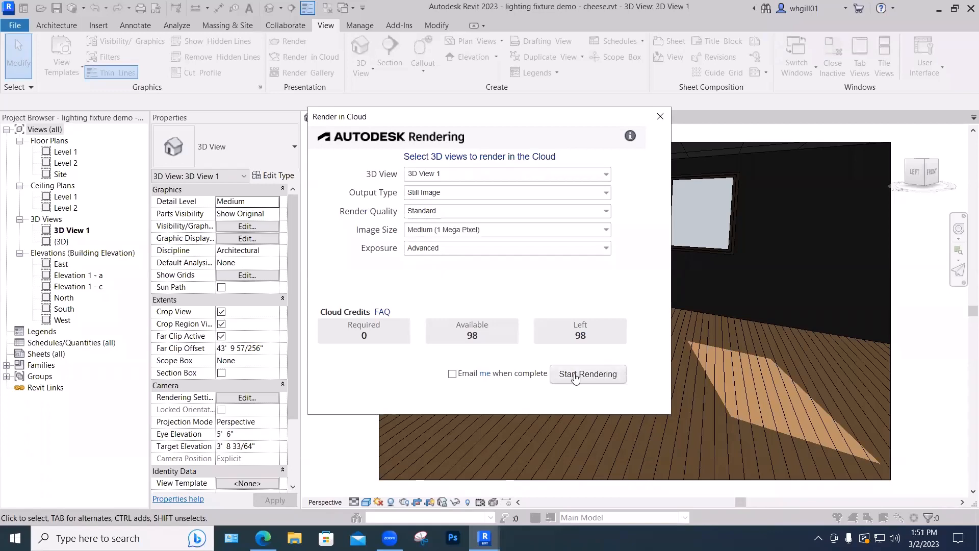
left_click(575, 375)
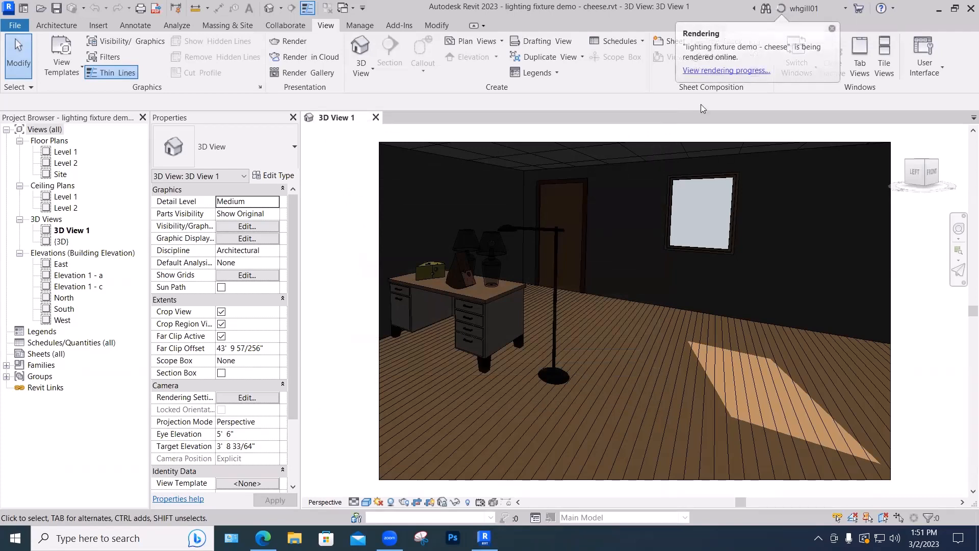
View the rendering progress online and open the "lighting fixture demo - cheese.rvt" project.
left_click(723, 71)
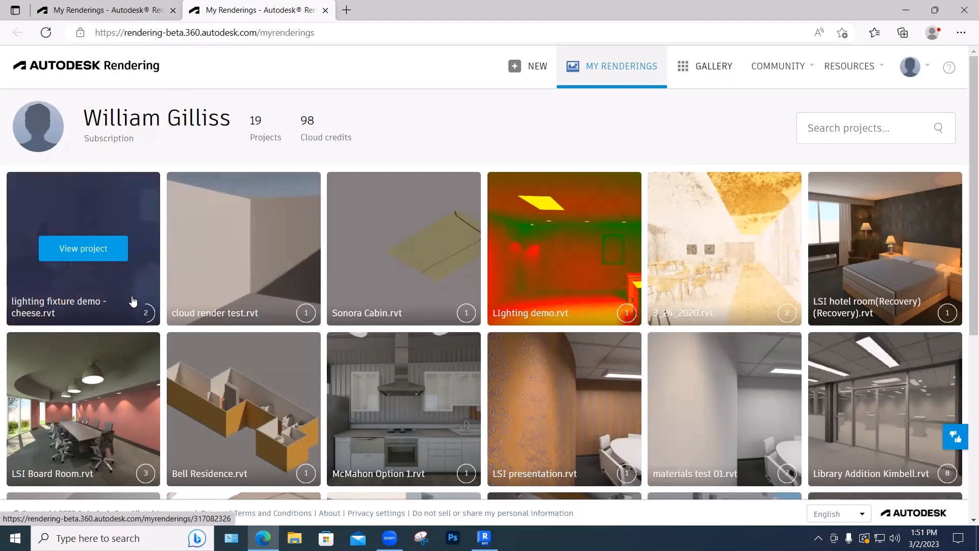
mouse_move(146, 314)
left_click(80, 250)
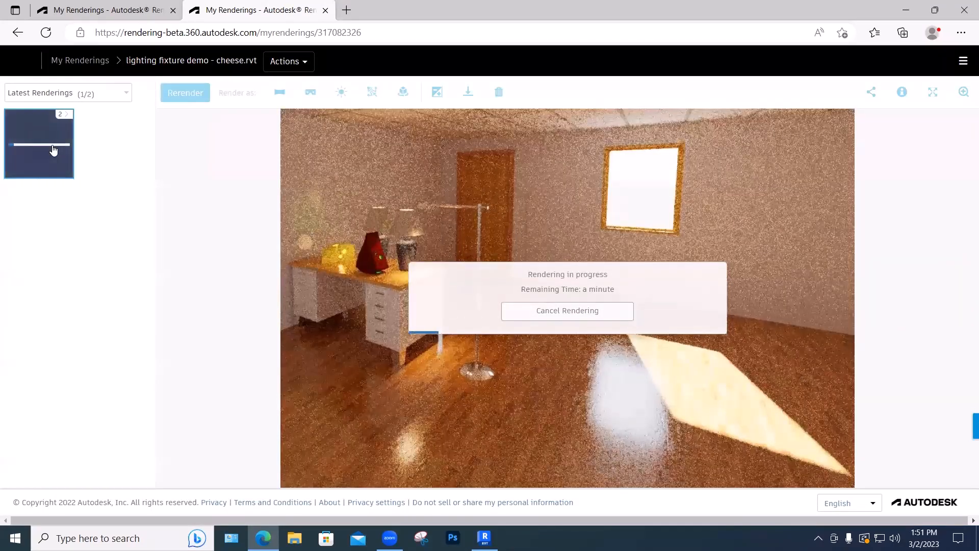
Expand the 3D View 1 renderings, check their details, and cancel the rendering in progress.
mouse_move(54, 151)
left_click(68, 118)
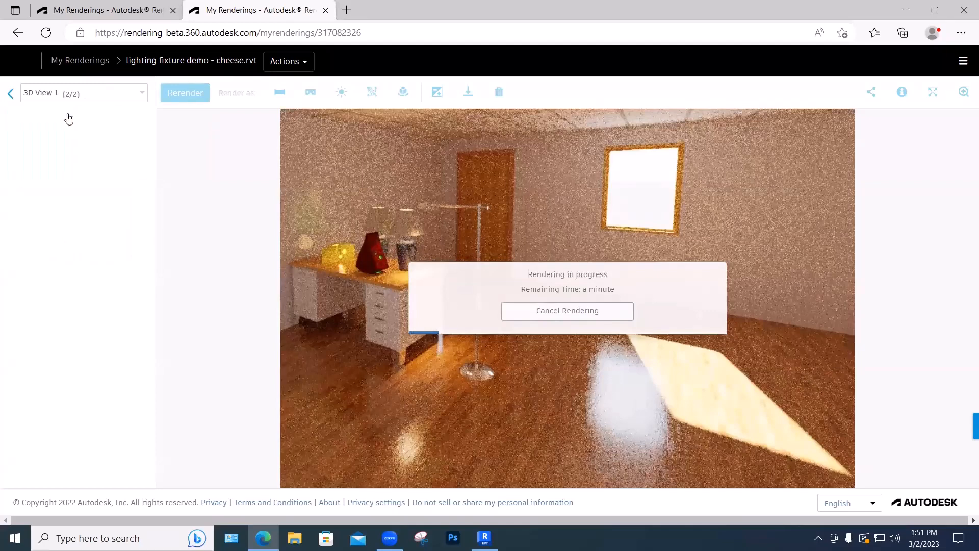
mouse_move(129, 147)
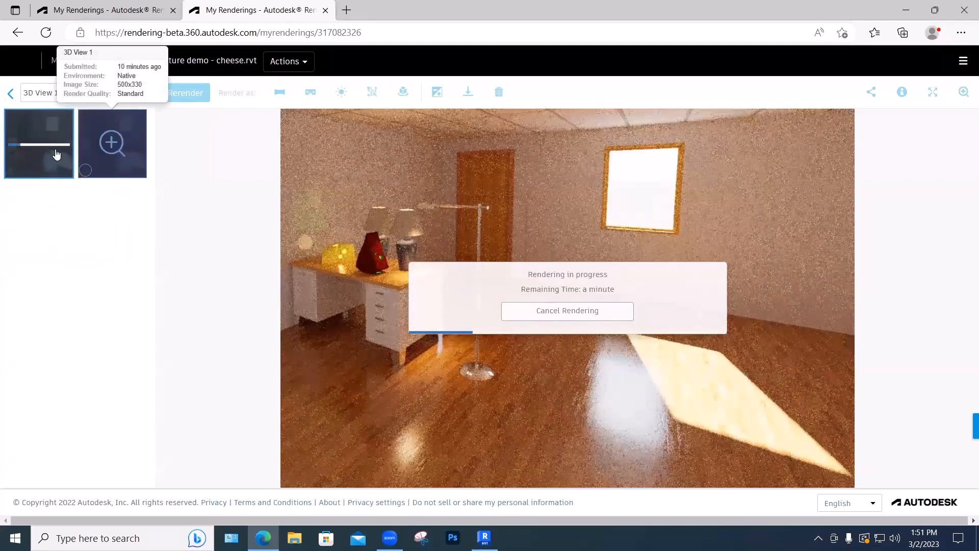
mouse_move(31, 163)
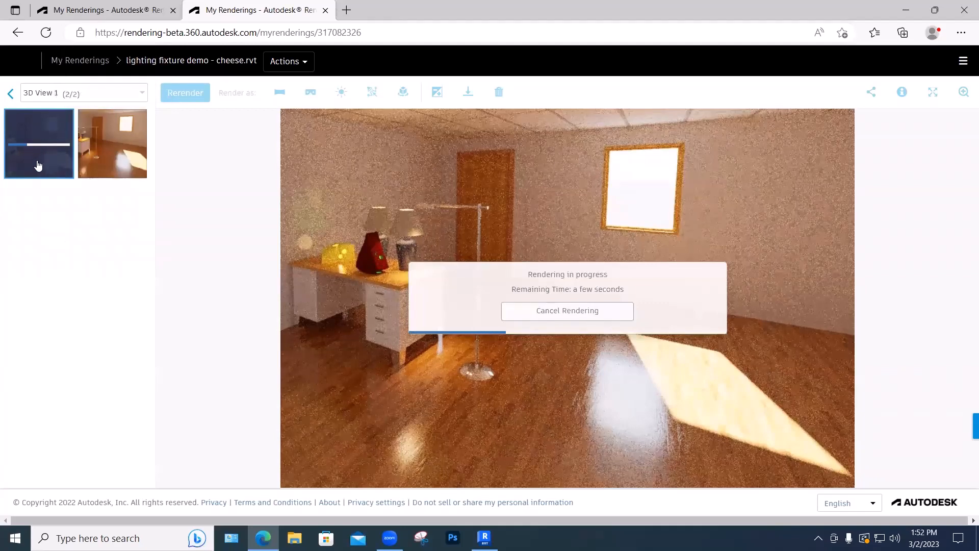
left_click(555, 313)
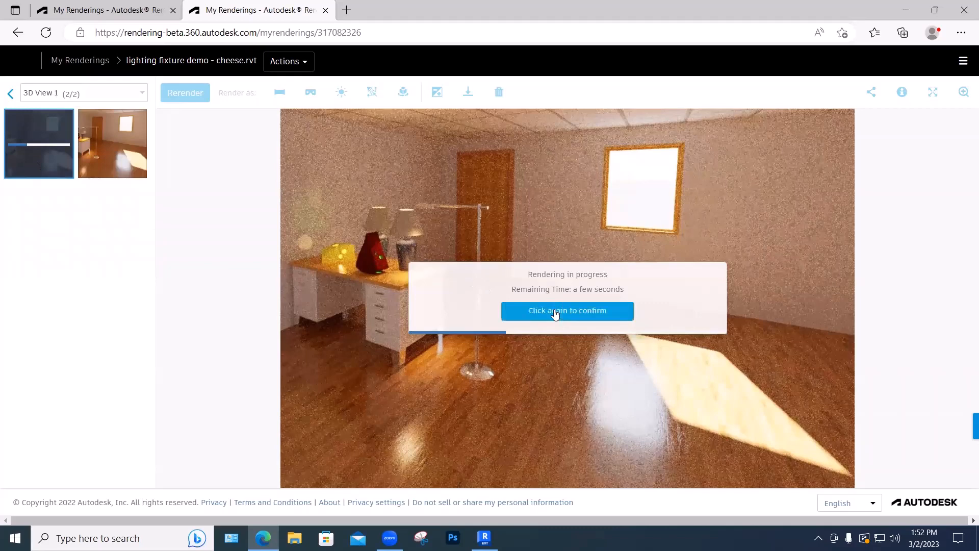
left_click(553, 311)
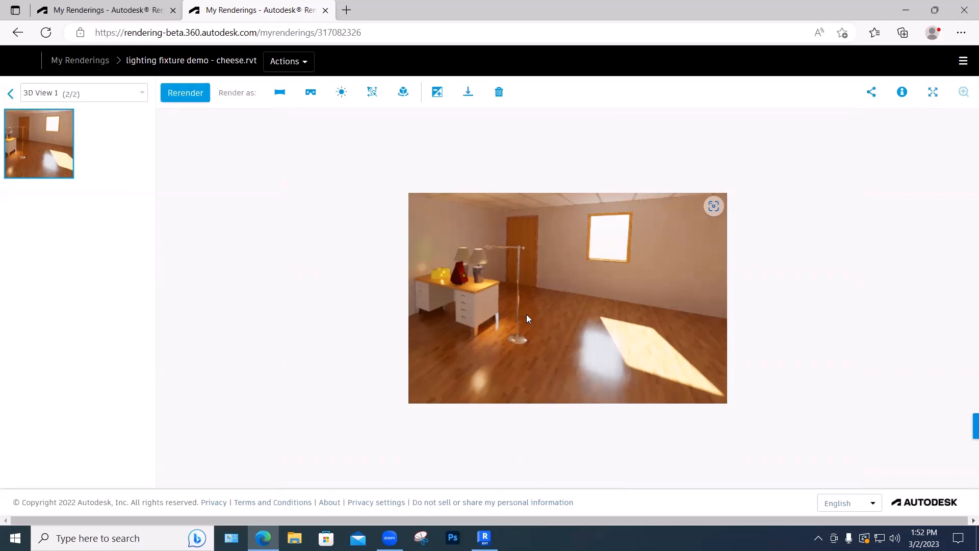
Open the rerender settings for the still image and examine the Print and Video size presets.
left_click(185, 93)
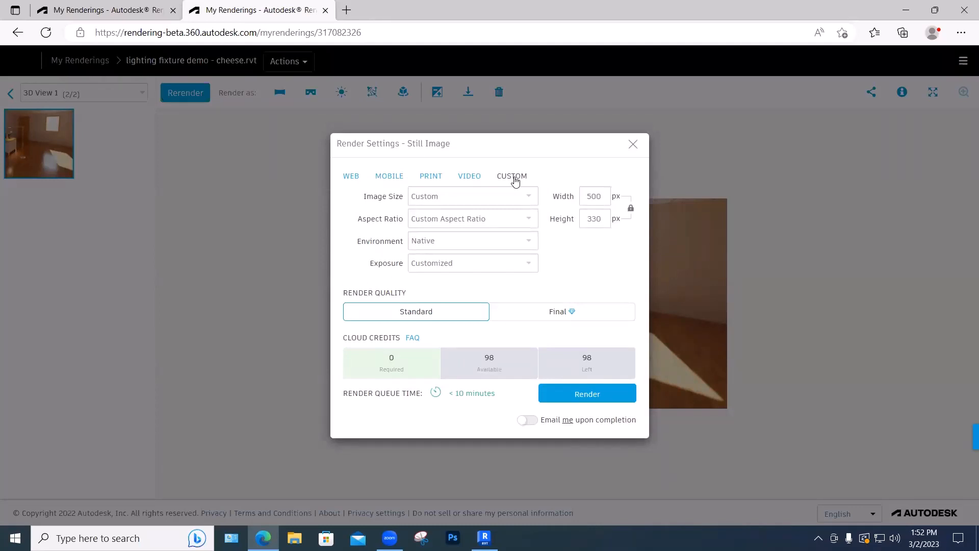
left_click(431, 175)
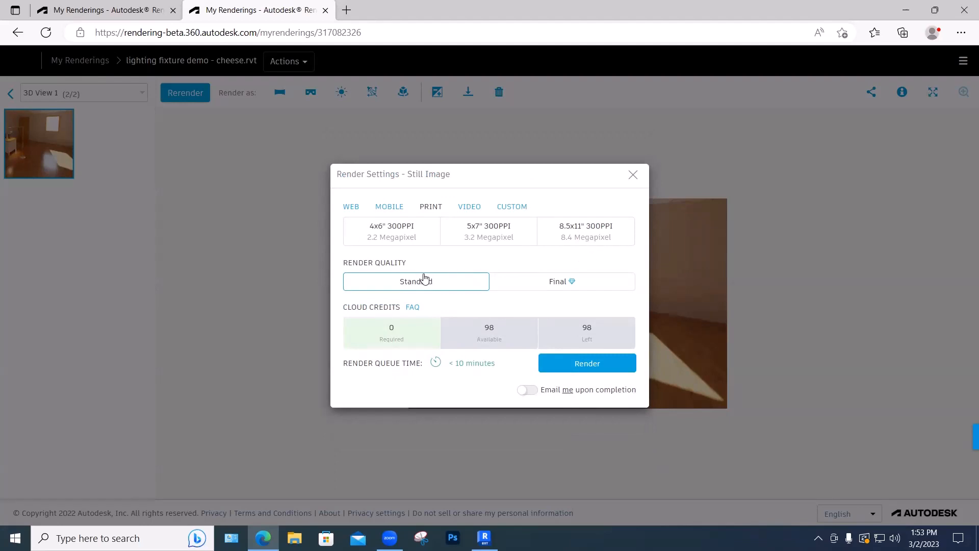
left_click(467, 209)
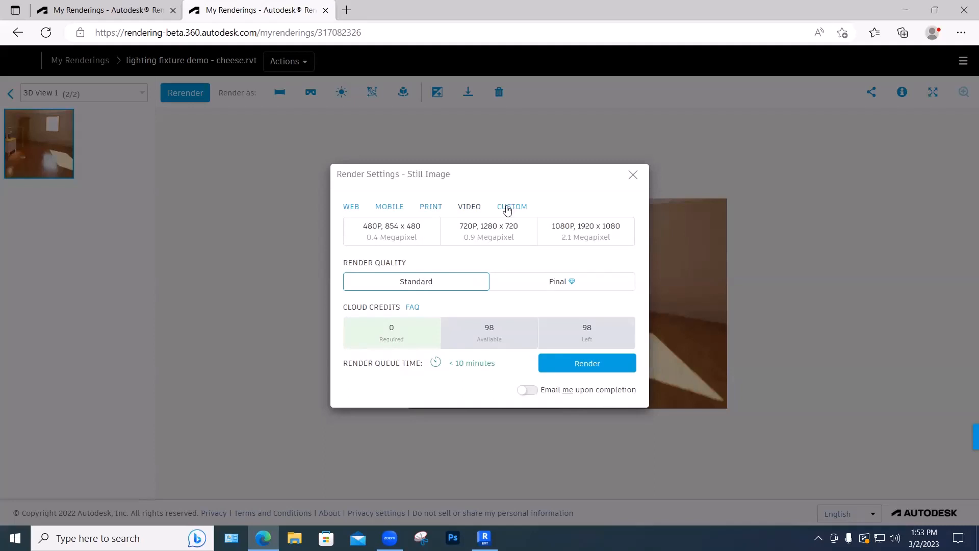
left_click(432, 208)
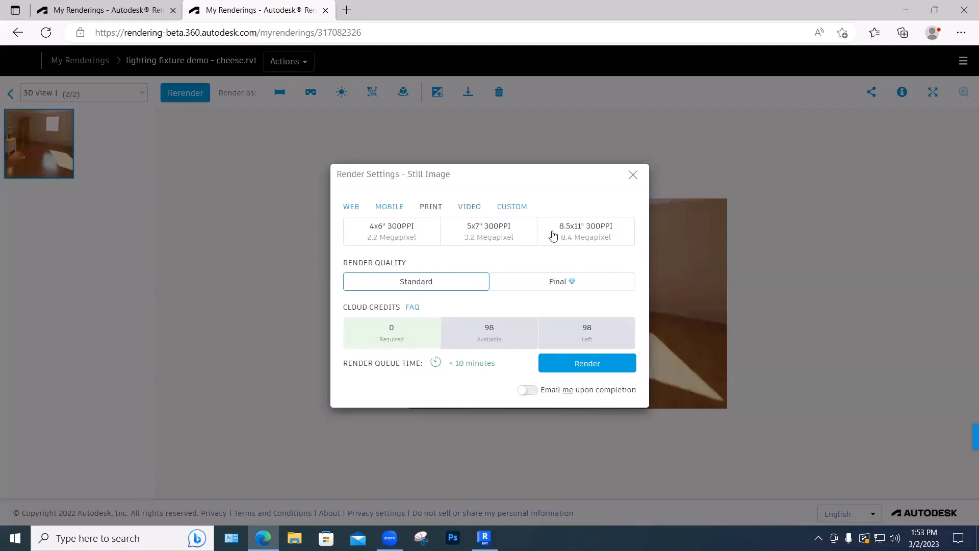
Try a custom image size of 3600 x 2250 px with unlocked proportions and Final quality, then close the settings without rendering.
left_click(500, 207)
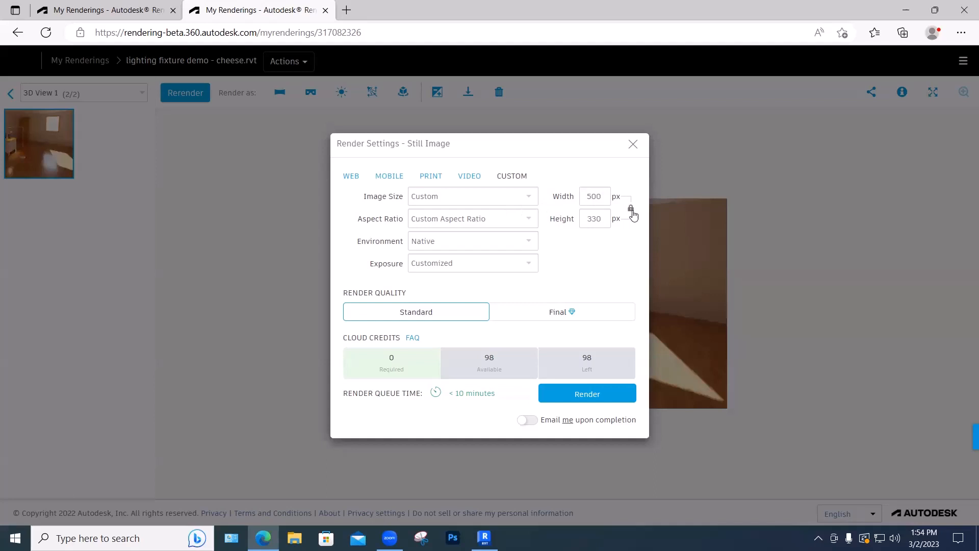
double_click(600, 198)
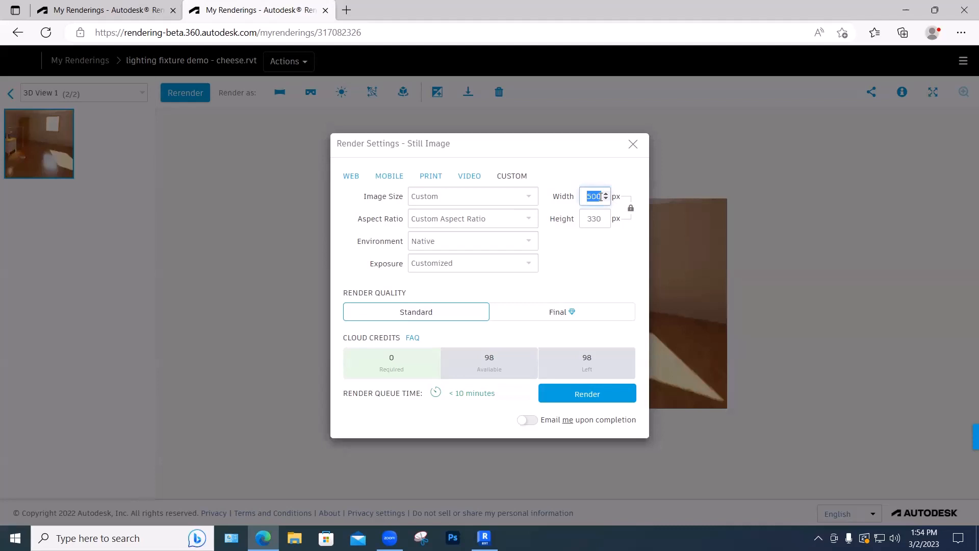
type("3600")
left_click(631, 208)
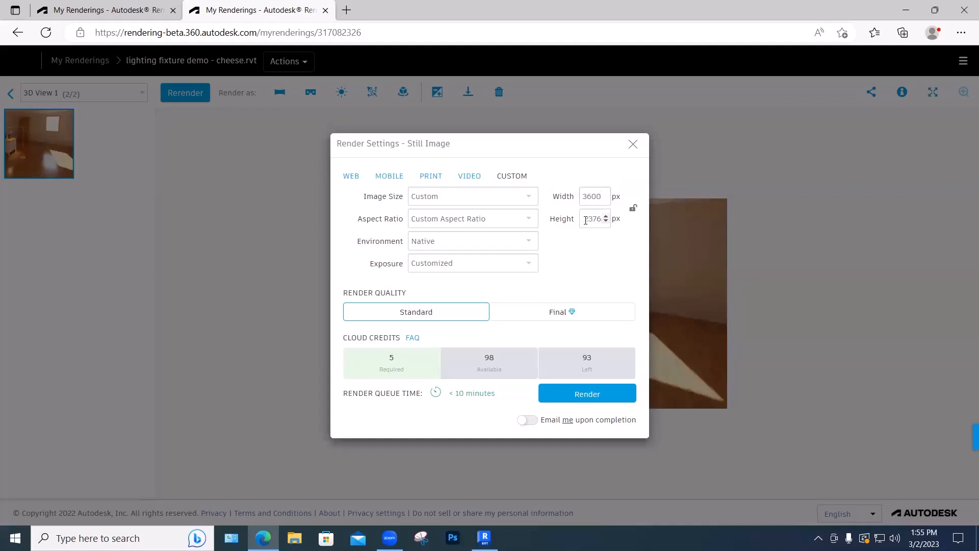
double_click(602, 220)
type("2250")
left_click(556, 314)
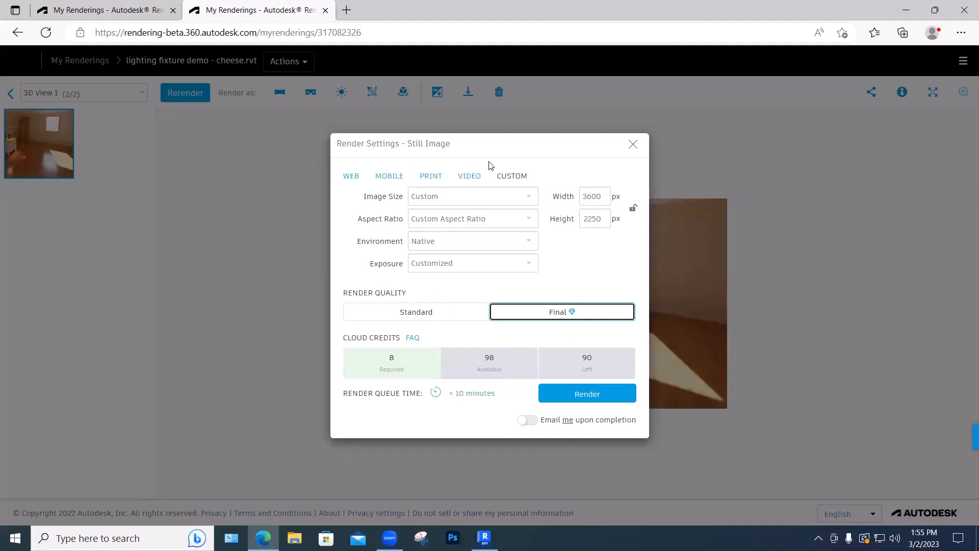
left_click(631, 145)
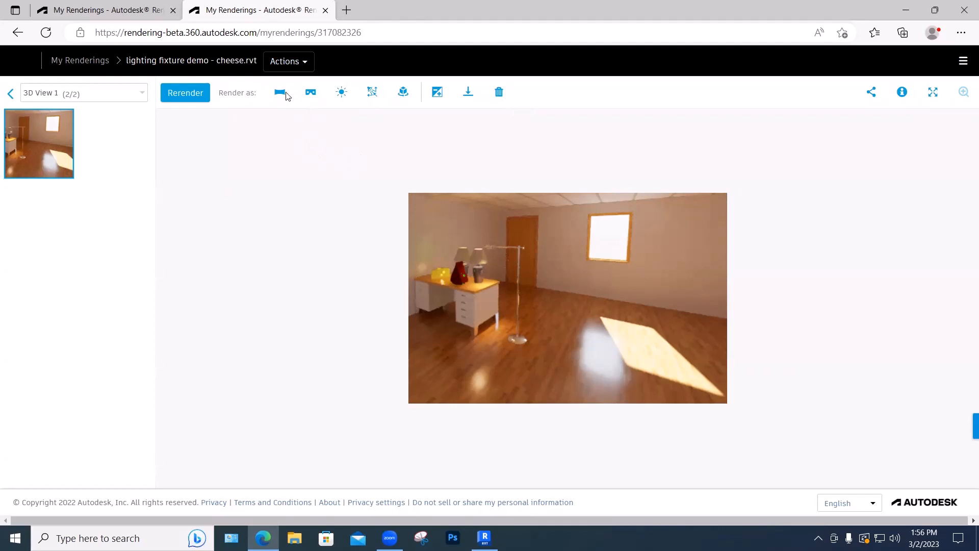
left_click(289, 63)
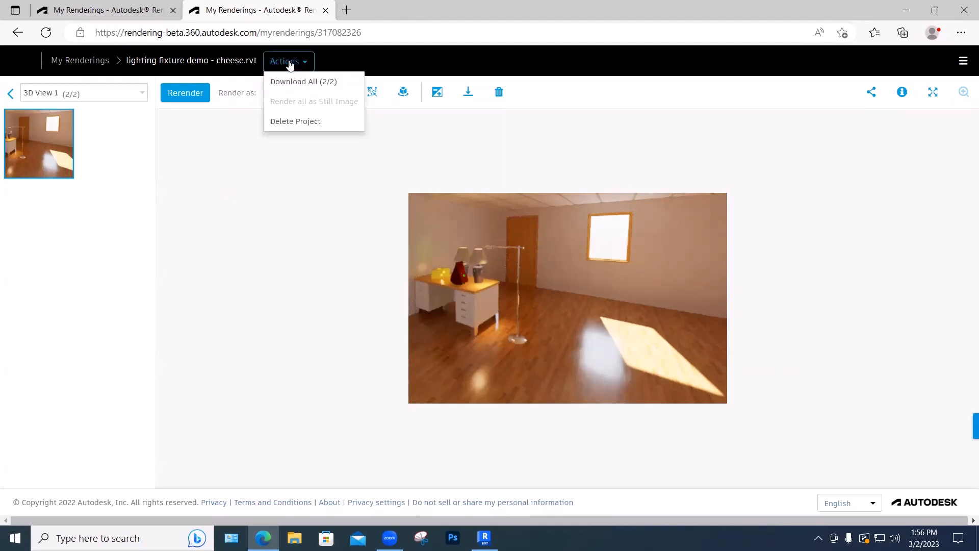
left_click(249, 128)
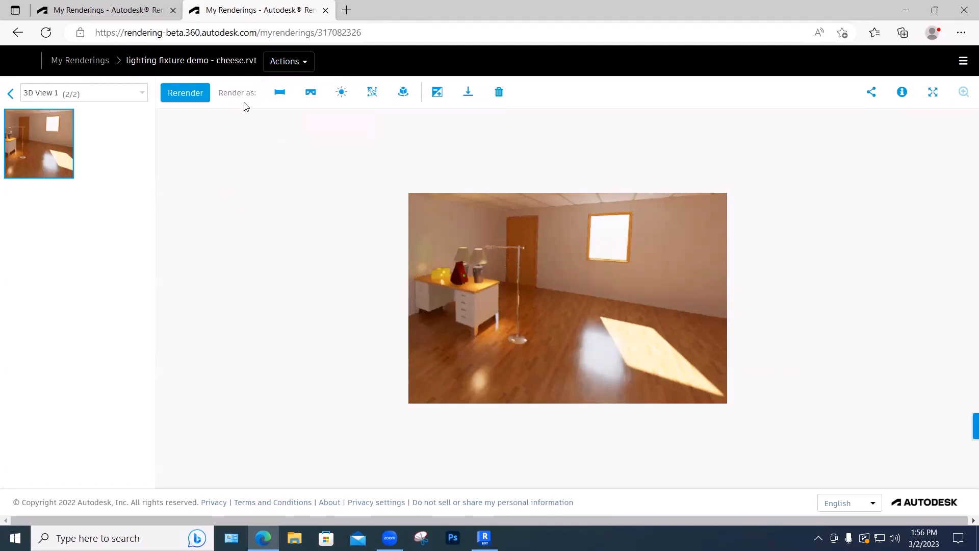
Open the Panorama render settings for 3D View 1 and set the environment to Seaport.
left_click(280, 93)
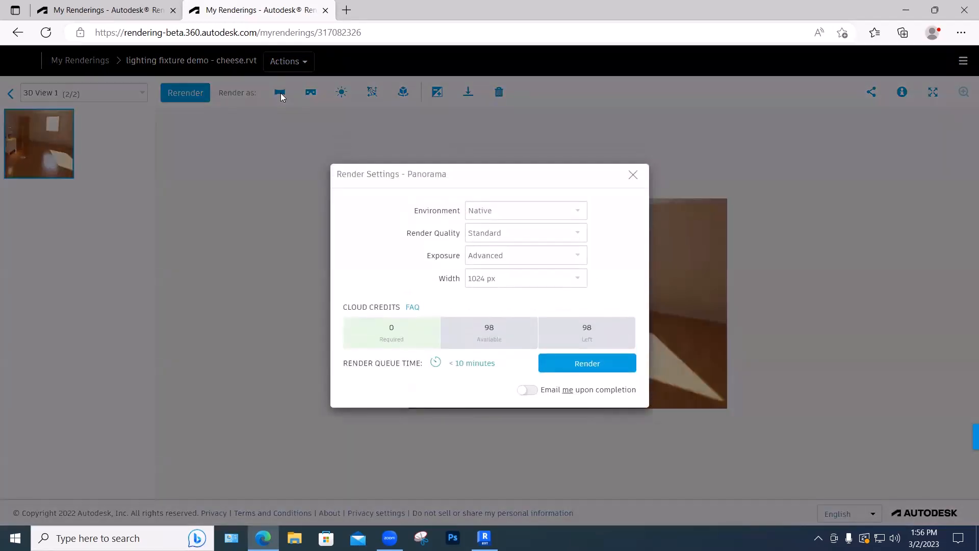
left_click(491, 212)
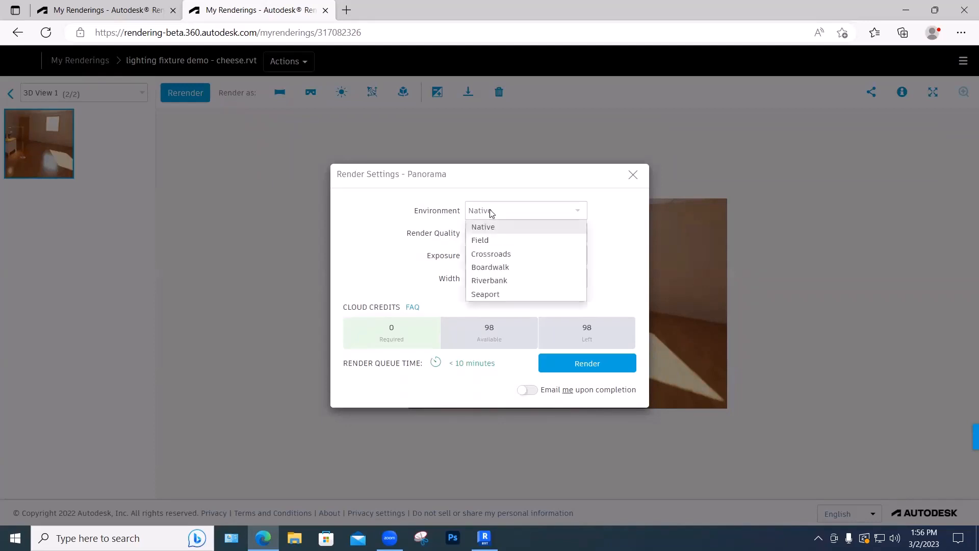
left_click(487, 295)
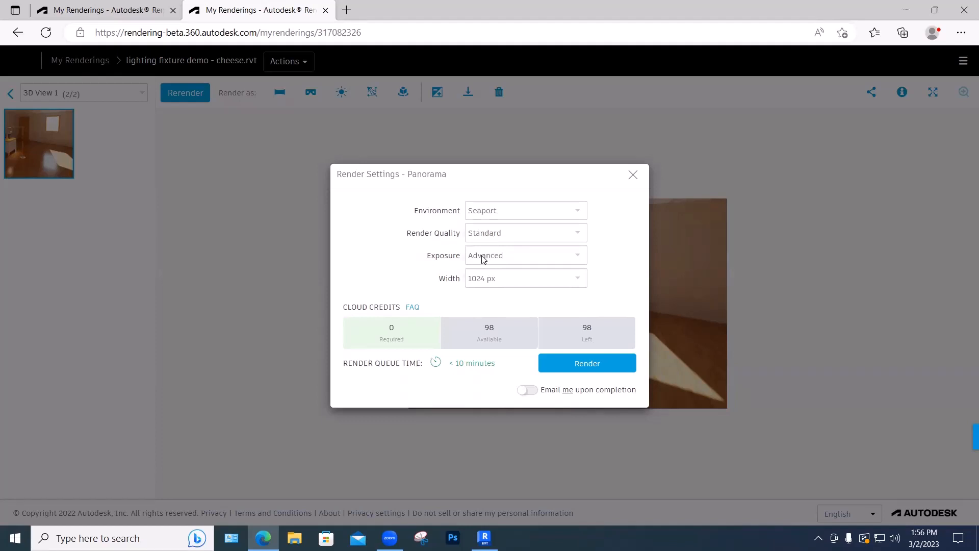
Try panorama widths of 2046 px and 1536 px, set the width to 1024 px, and start the panorama rendering.
left_click(485, 281)
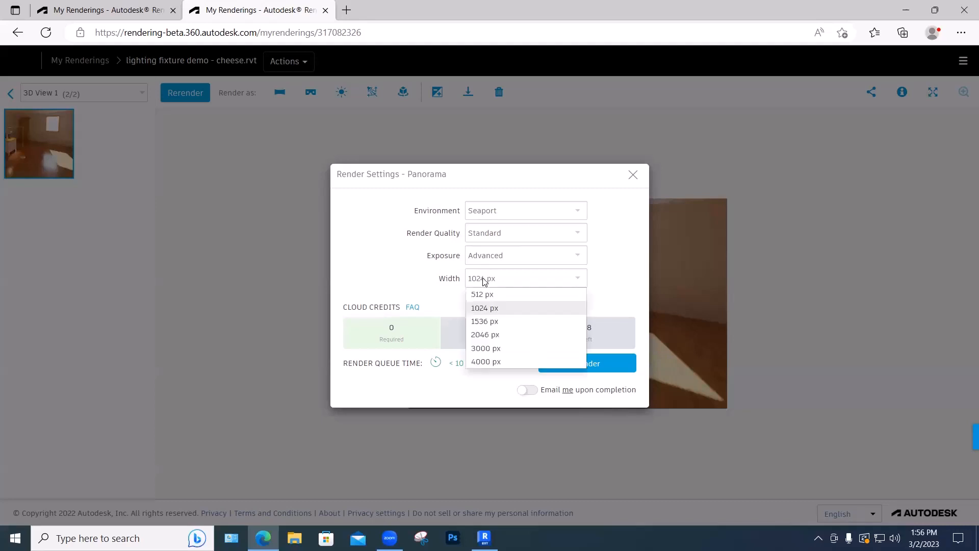
left_click(487, 335)
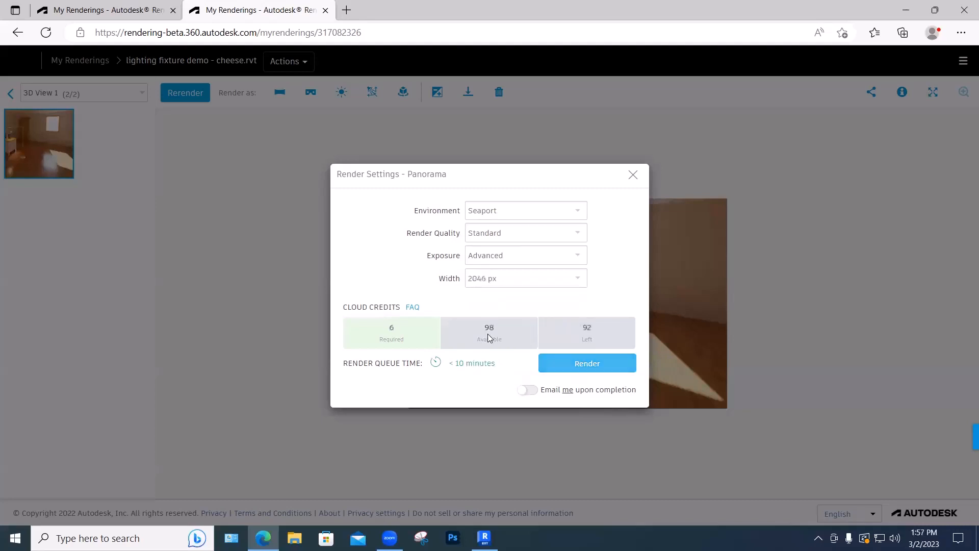
left_click(484, 284)
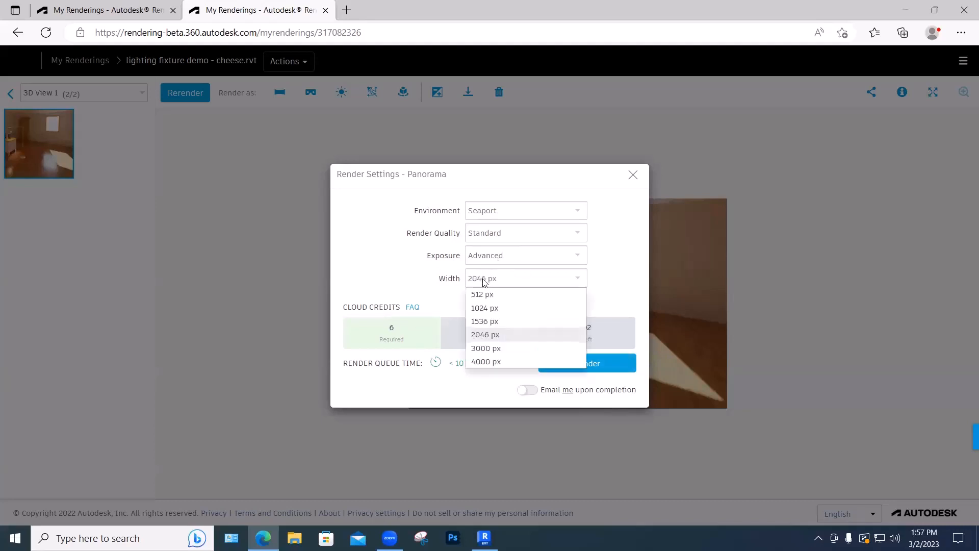
left_click(485, 321)
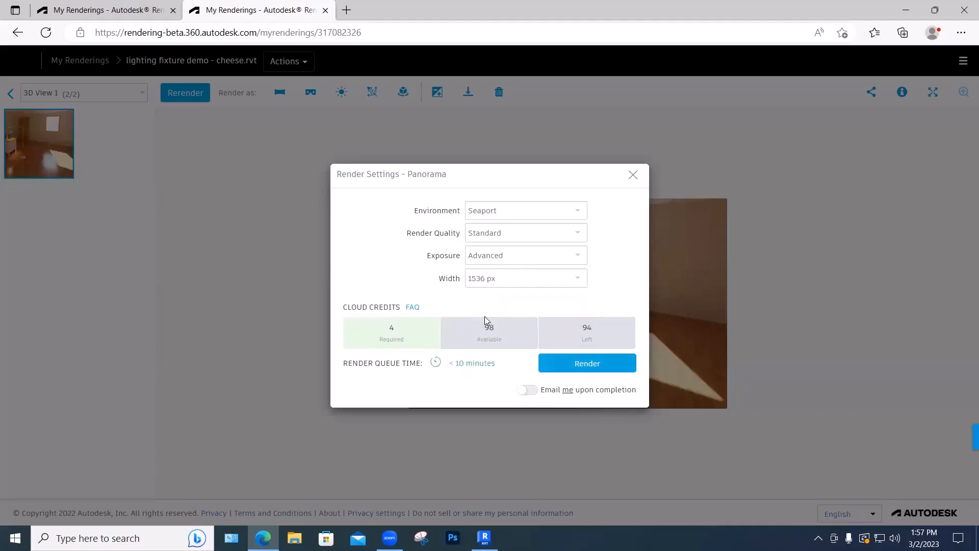
left_click(486, 282)
left_click(487, 308)
left_click_drag(541, 178, 361, 174)
left_click(573, 186)
left_click(580, 364)
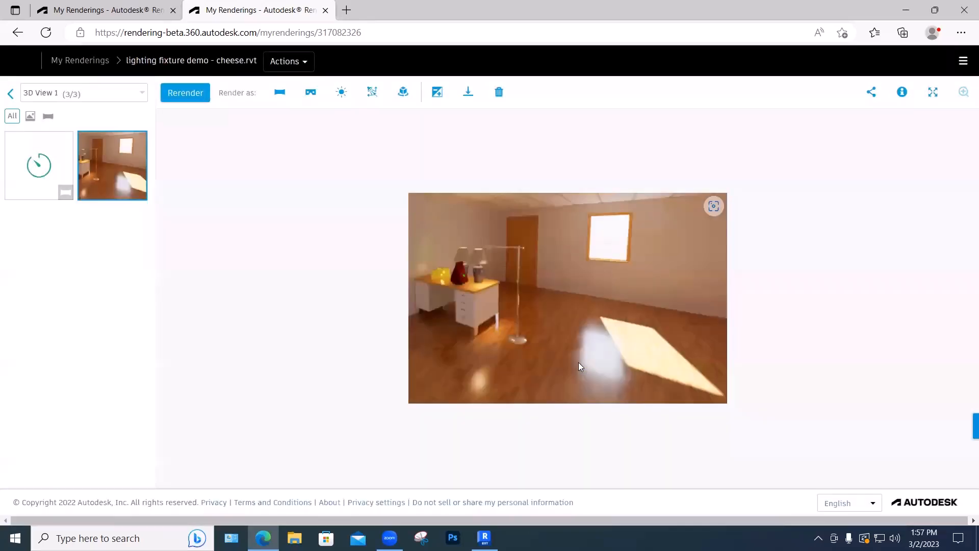
Check the panorama's rendering details, open the finished panorama and rotate the view around the room.
mouse_move(65, 198)
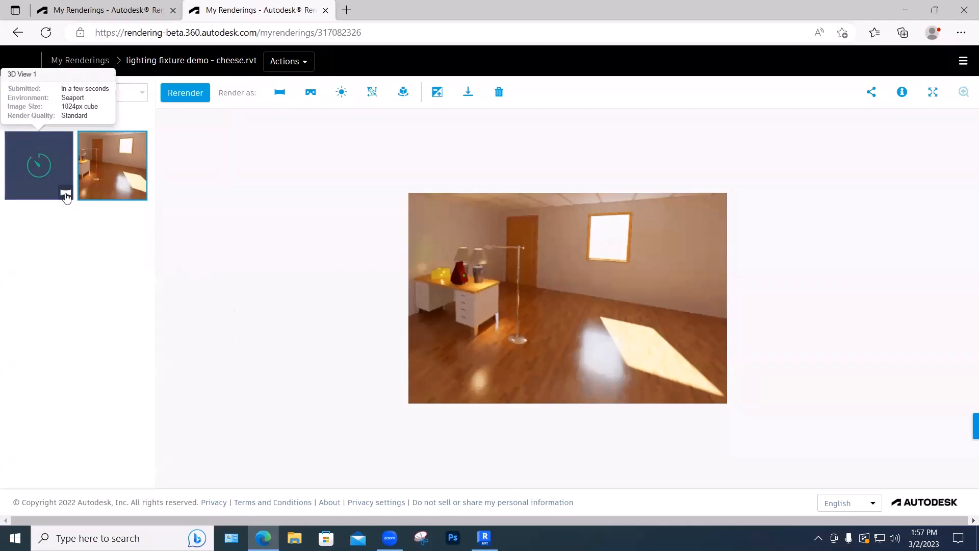
mouse_move(124, 189)
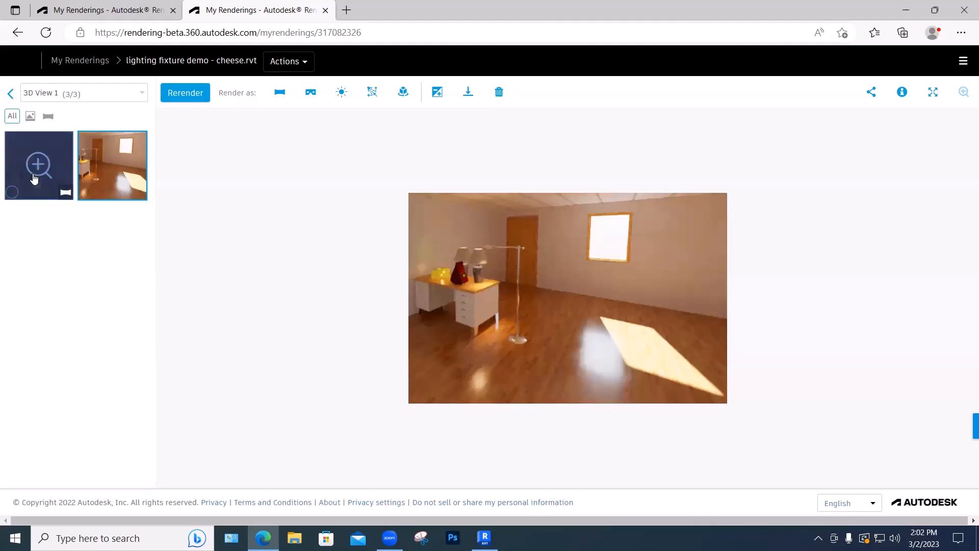
left_click(33, 178)
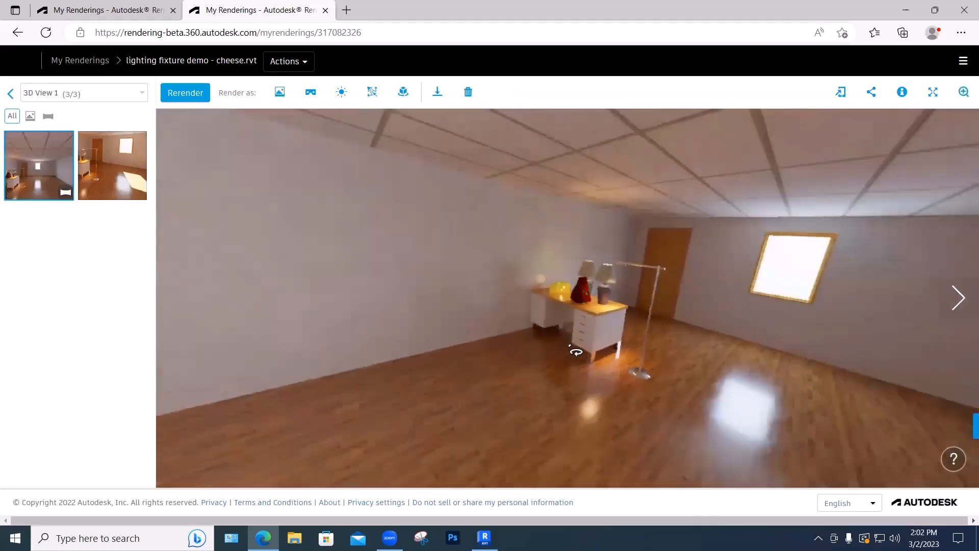
left_click_drag(576, 351, 674, 354)
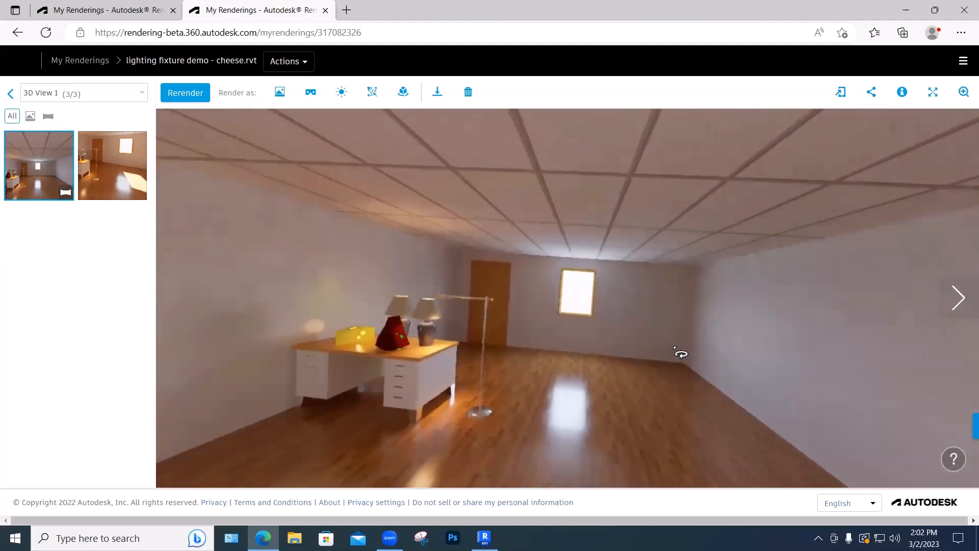
Download the 3D View 1 panorama in the Cube (Strip) and Cube (Cross) formats.
left_click(437, 95)
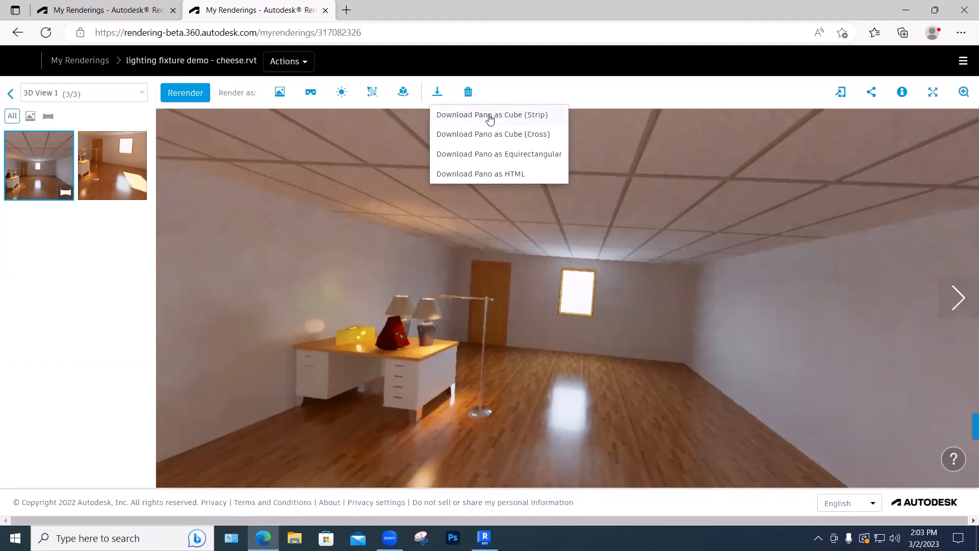
left_click(489, 116)
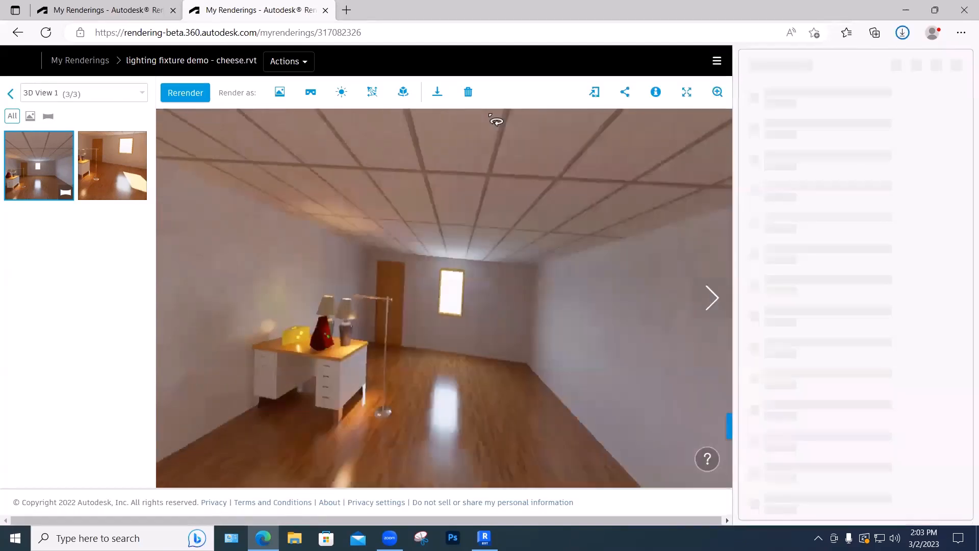
mouse_move(822, 99)
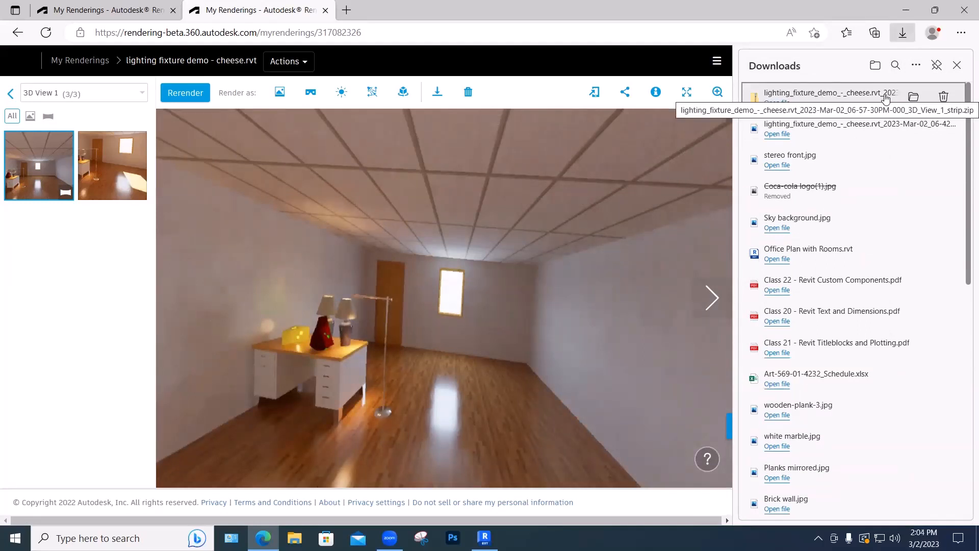
left_click(437, 94)
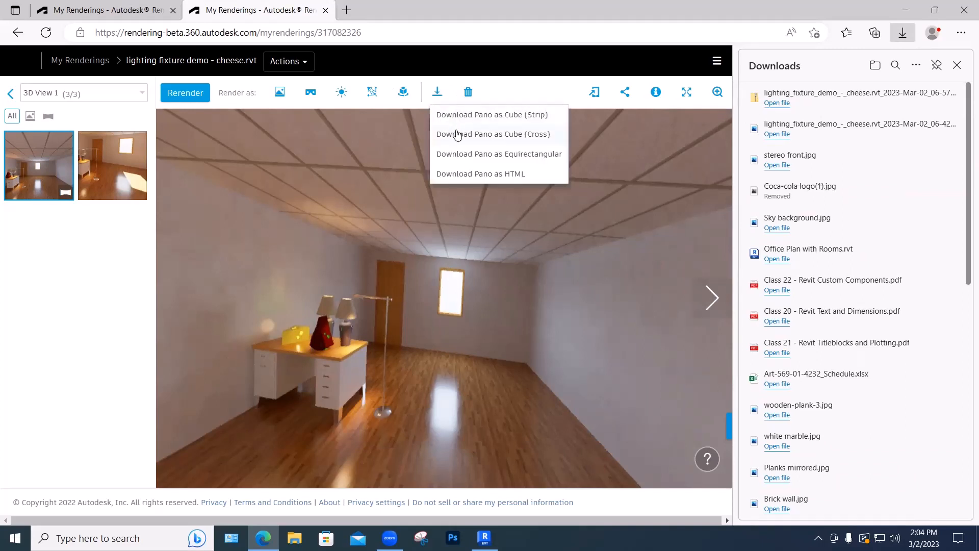
left_click(458, 135)
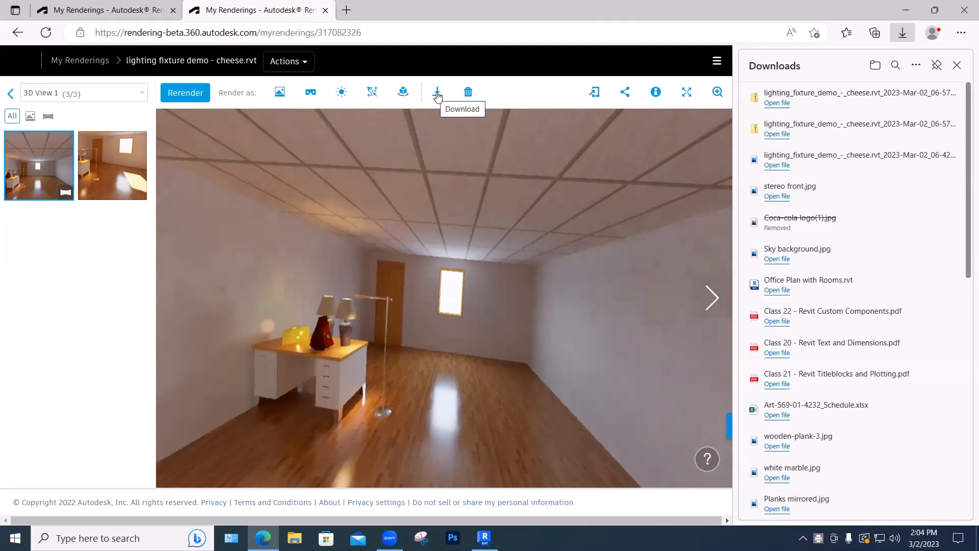
Download the 3D View 1 panorama as Equirectangular and as HTML.
left_click(437, 93)
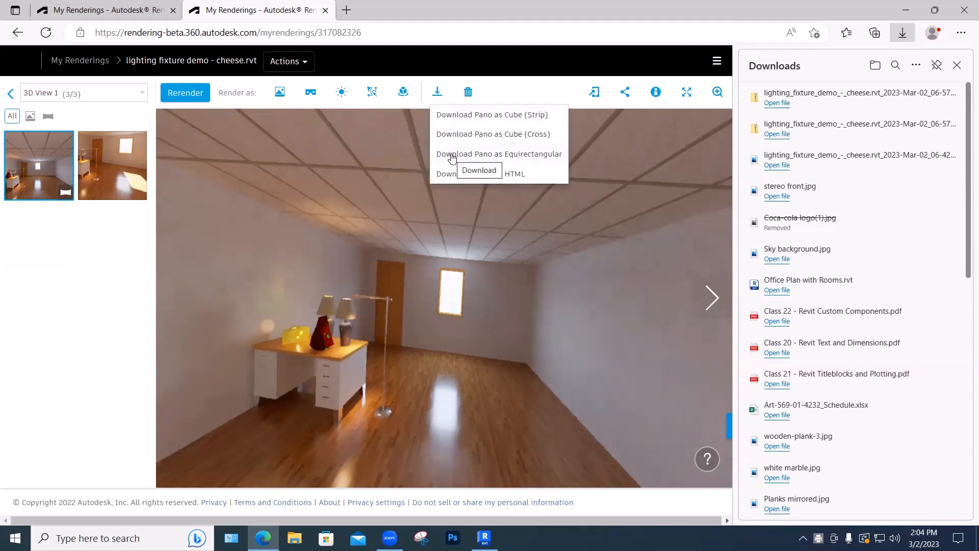
left_click(452, 155)
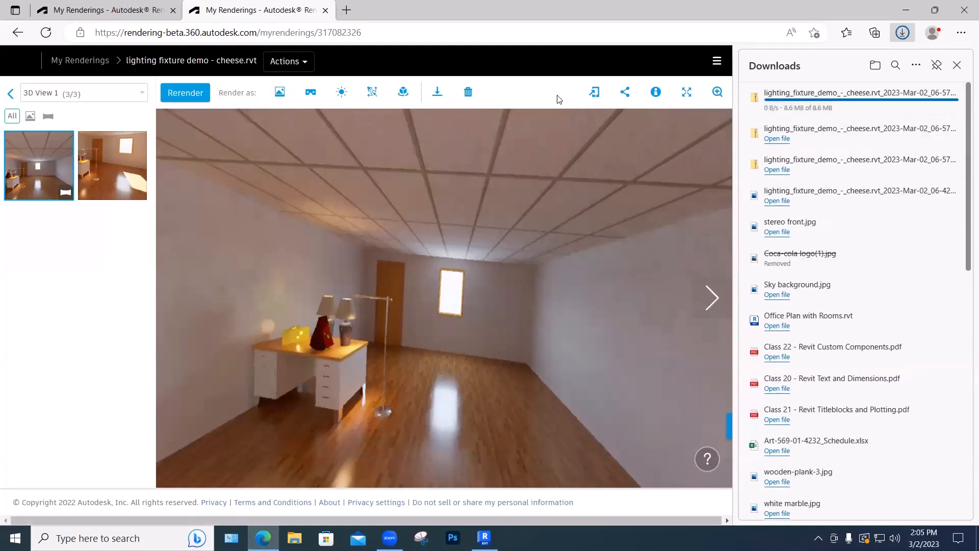
left_click(438, 93)
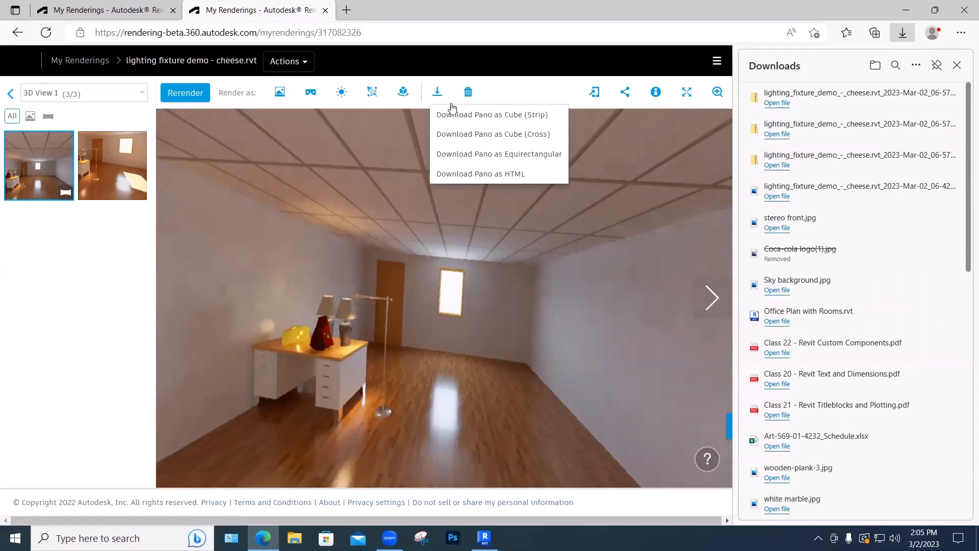
left_click(465, 174)
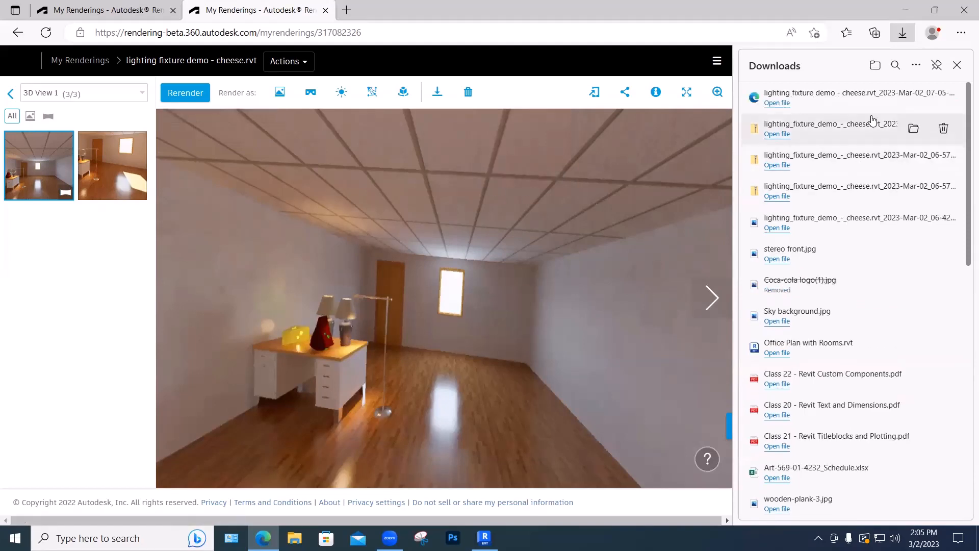
Open the downloaded HTML panorama from the Downloads folder and rotate the view around the room.
left_click(875, 66)
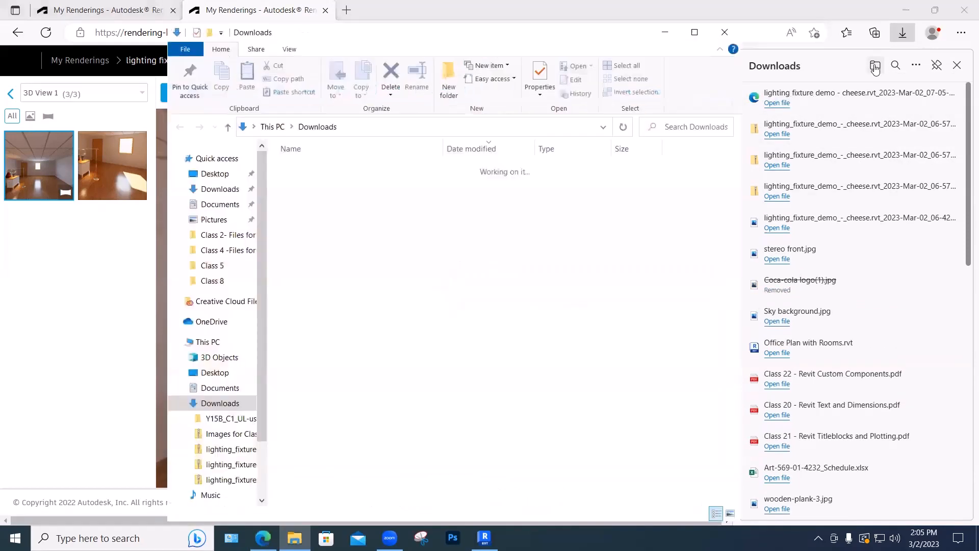
left_click_drag(443, 150, 618, 150)
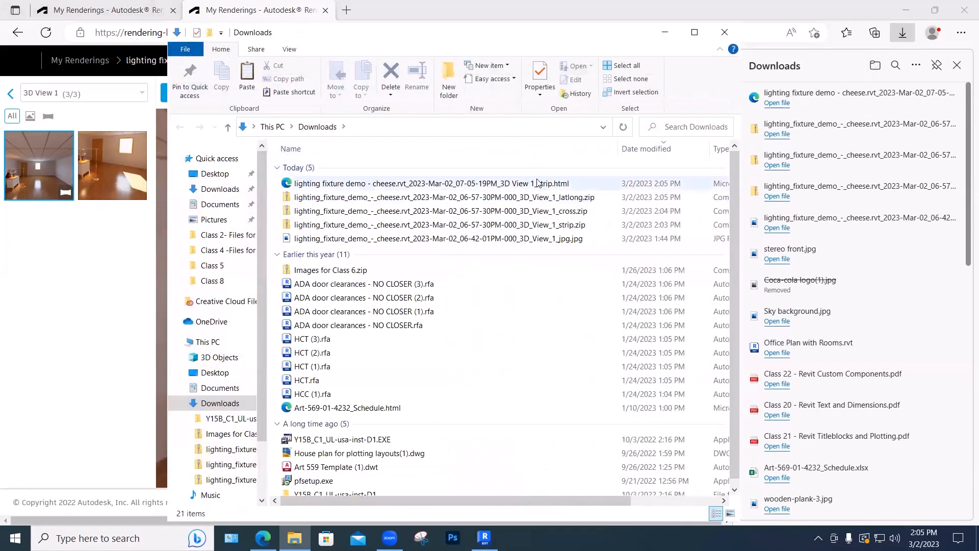
double_click(469, 185)
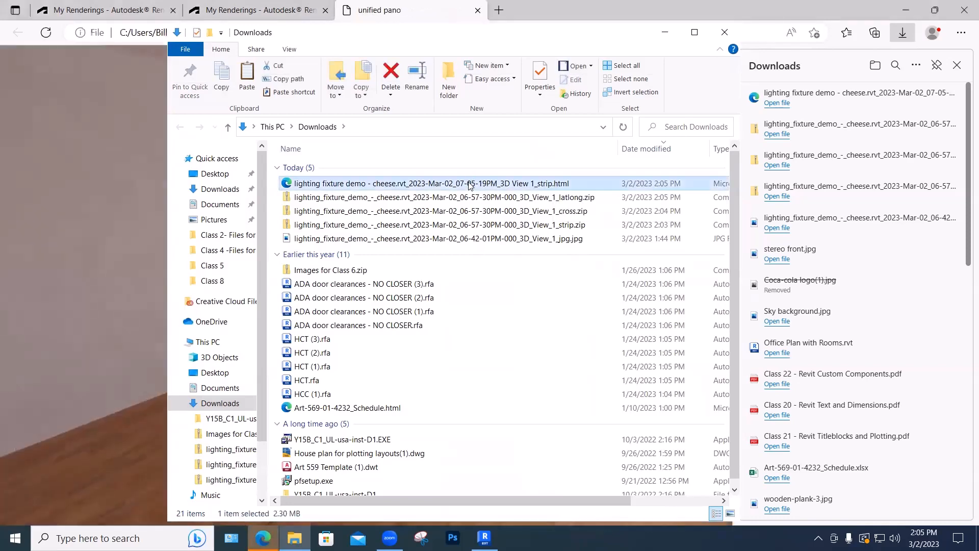
left_click(151, 162)
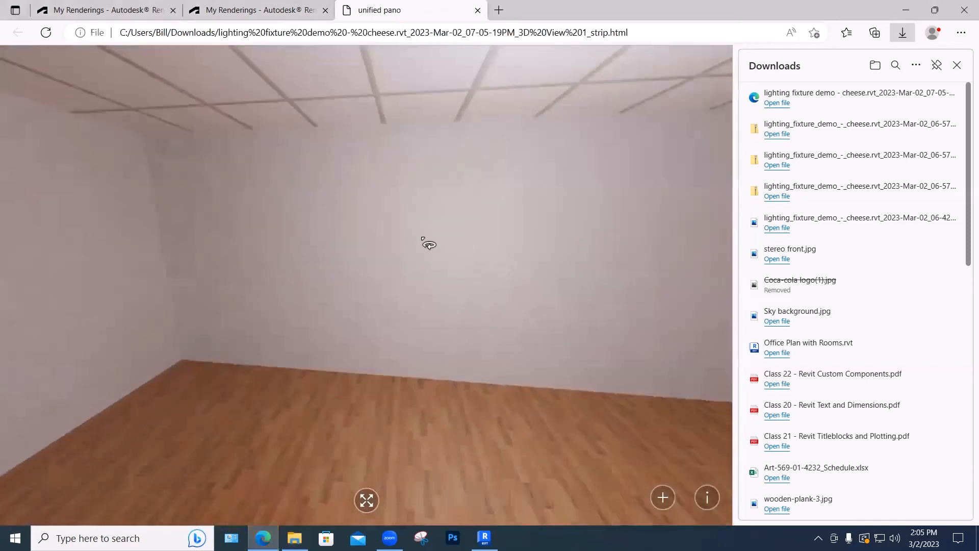
left_click_drag(428, 244, 601, 286)
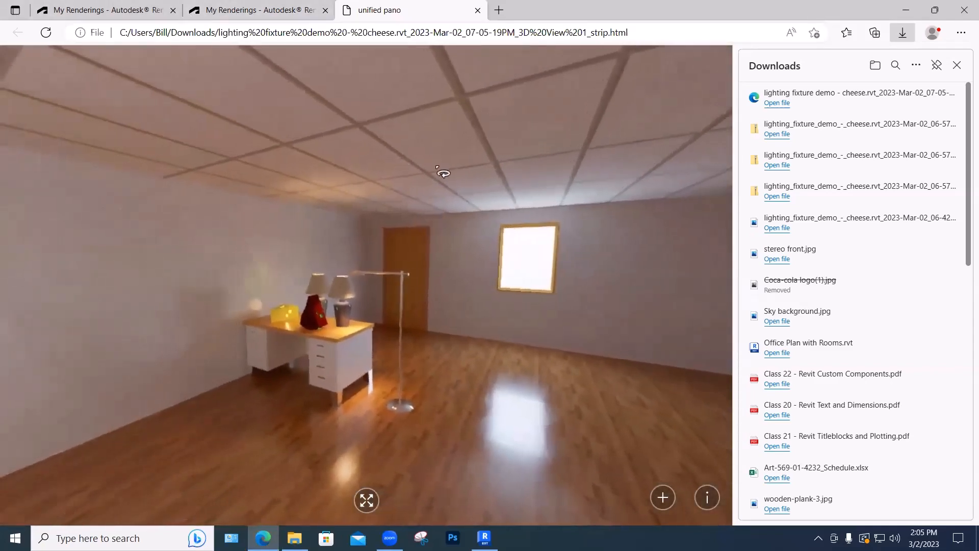
left_click_drag(442, 174, 417, 235)
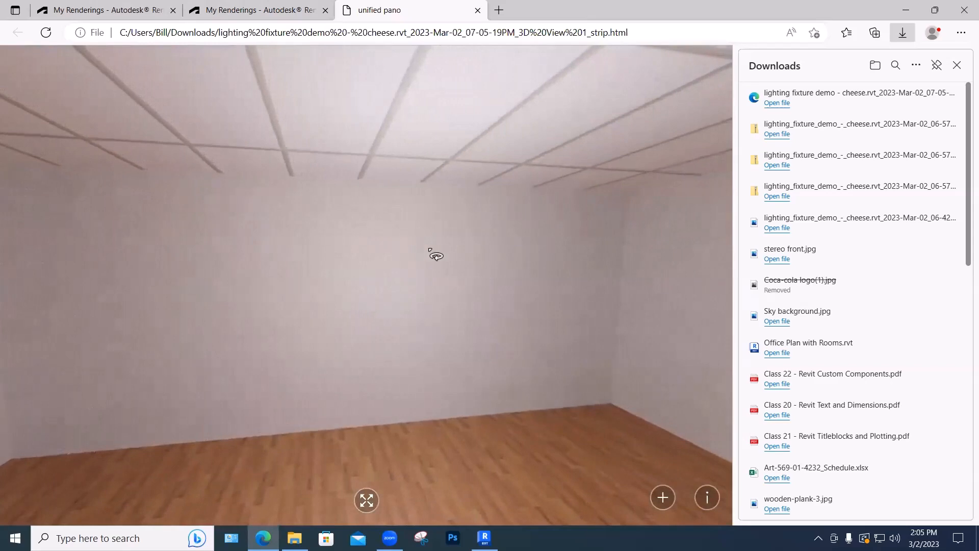
left_click_drag(586, 254, 512, 164)
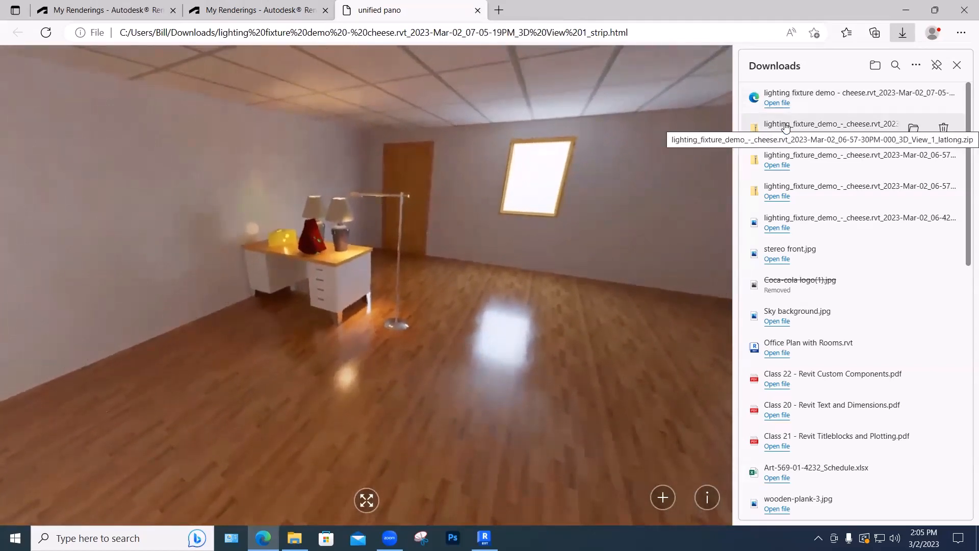
View image.jpg, image.png and image_th.jpg in the downloaded latlong zip, then close the images and the archive.
left_click(785, 126)
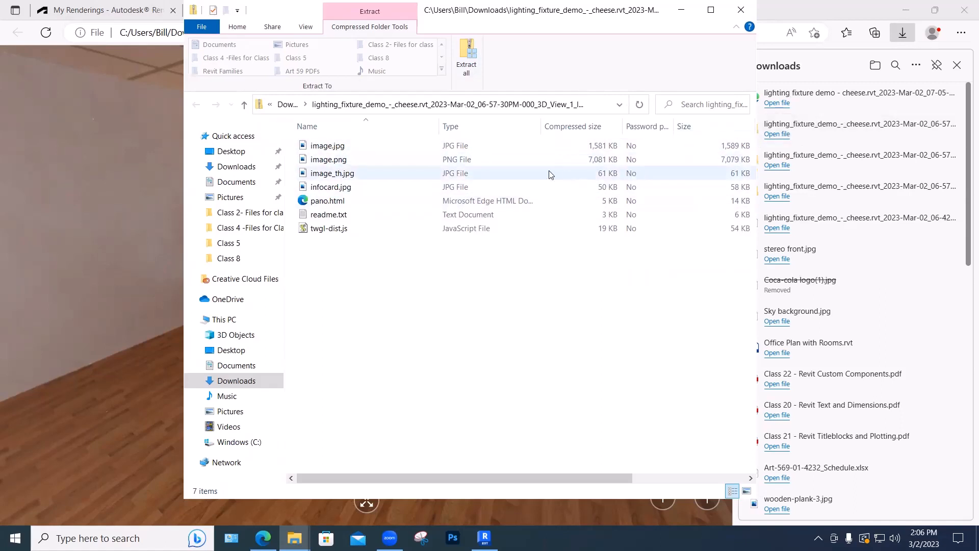
double_click(327, 146)
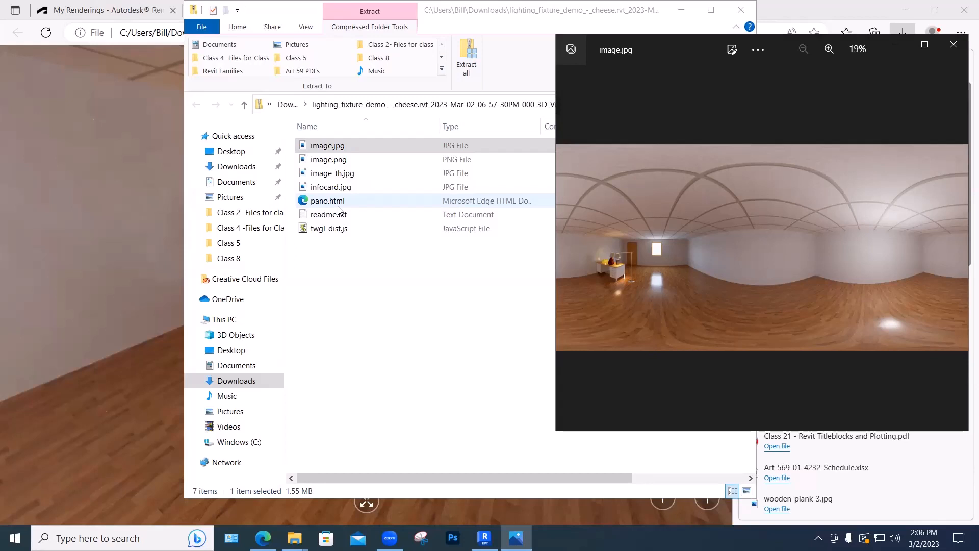
left_click(318, 160)
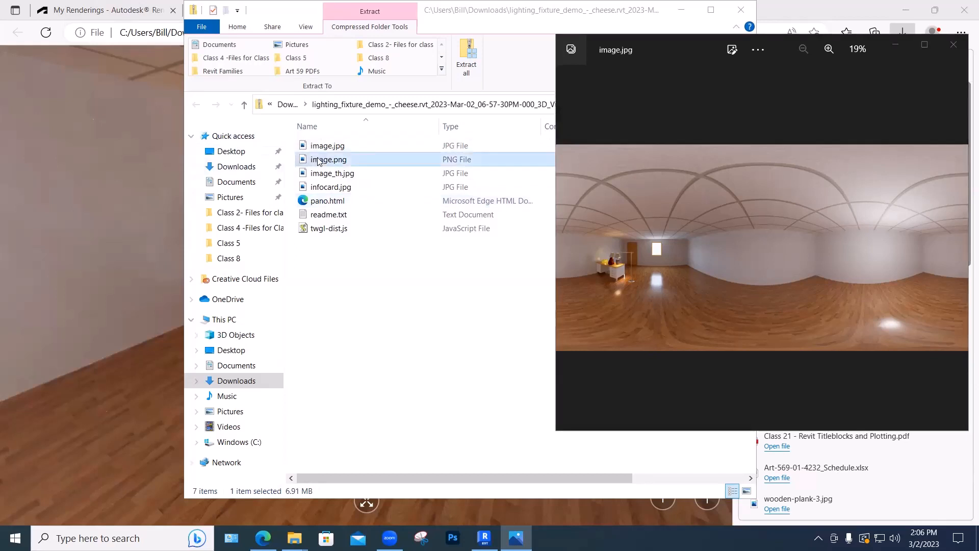
double_click(318, 160)
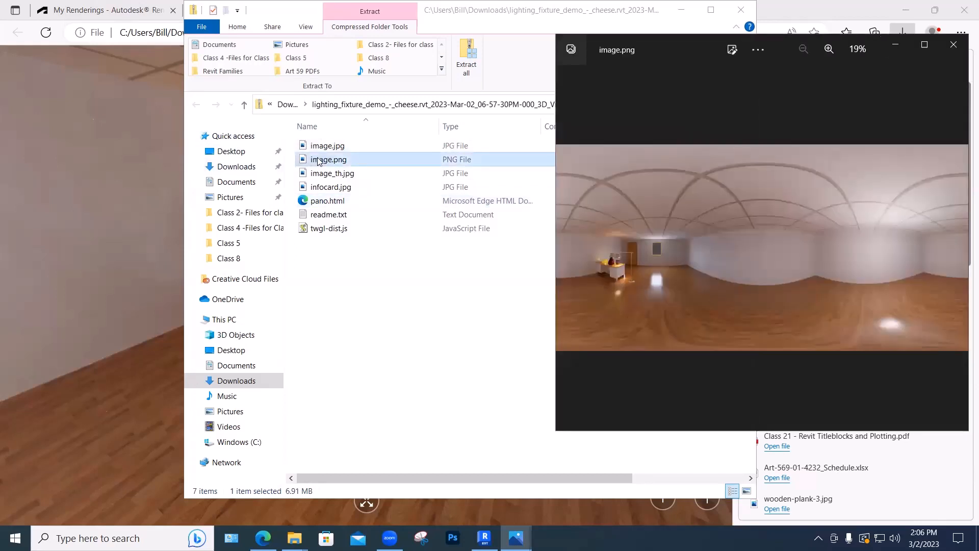
double_click(326, 174)
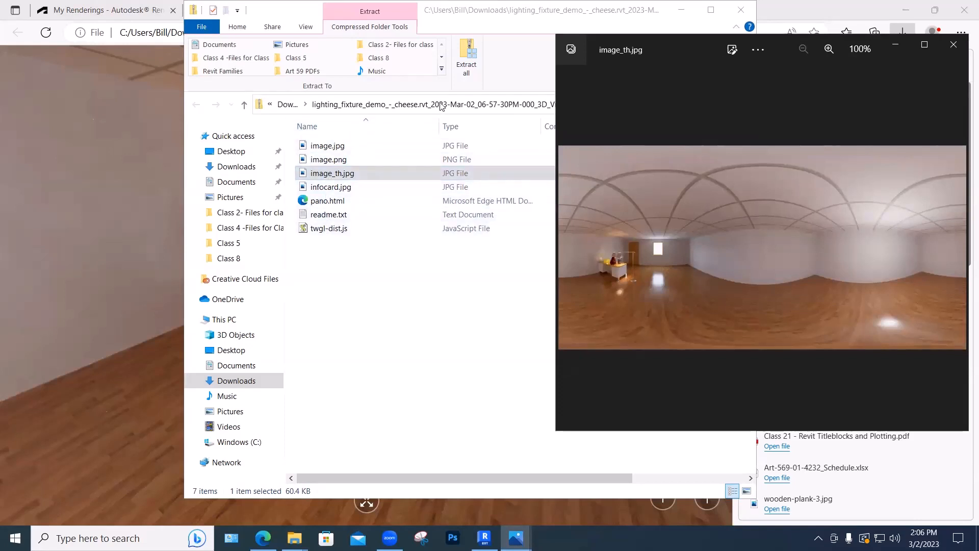
left_click(954, 45)
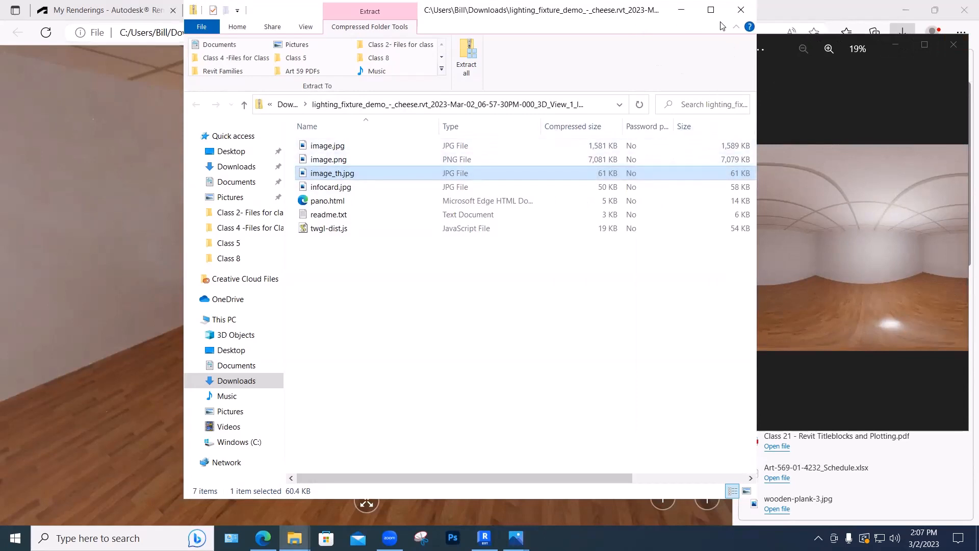
left_click(741, 12)
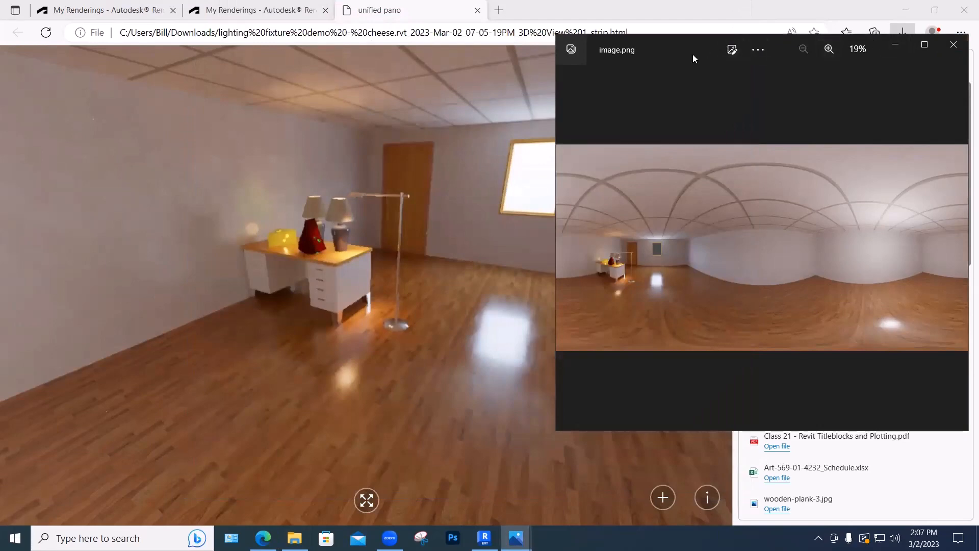
left_click_drag(693, 54, 458, 83)
left_click(717, 71)
left_click(952, 46)
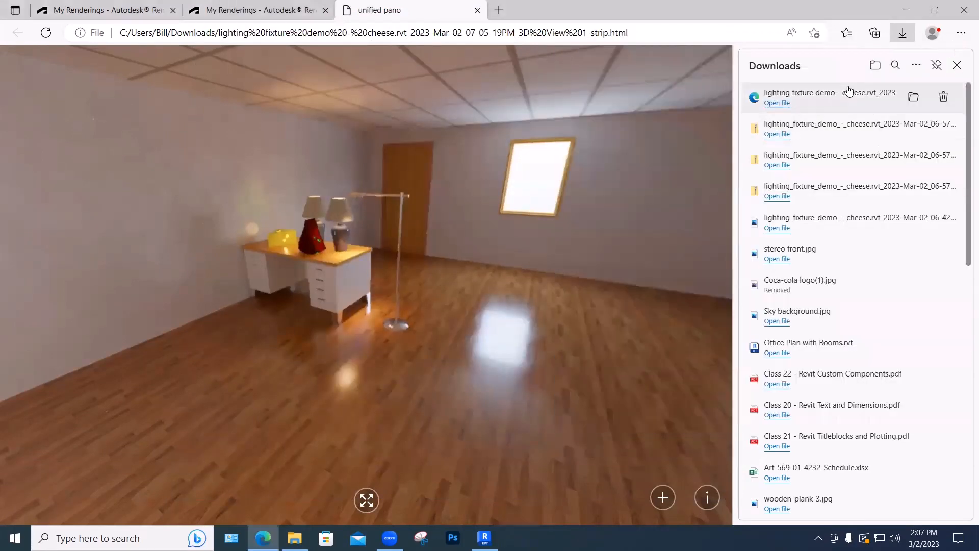
View image.jpg and image.png in the downloaded cross zip, then close the images and the archive.
left_click(831, 158)
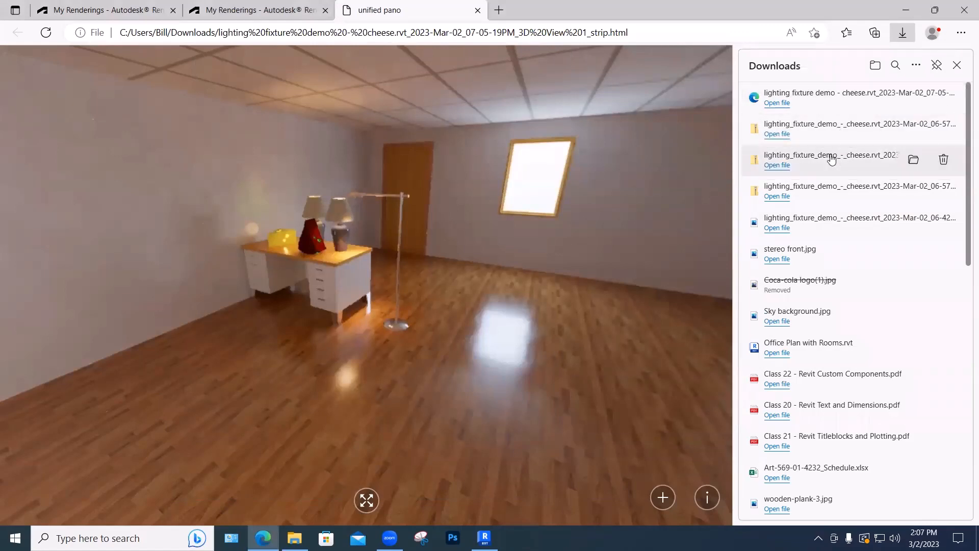
double_click(344, 163)
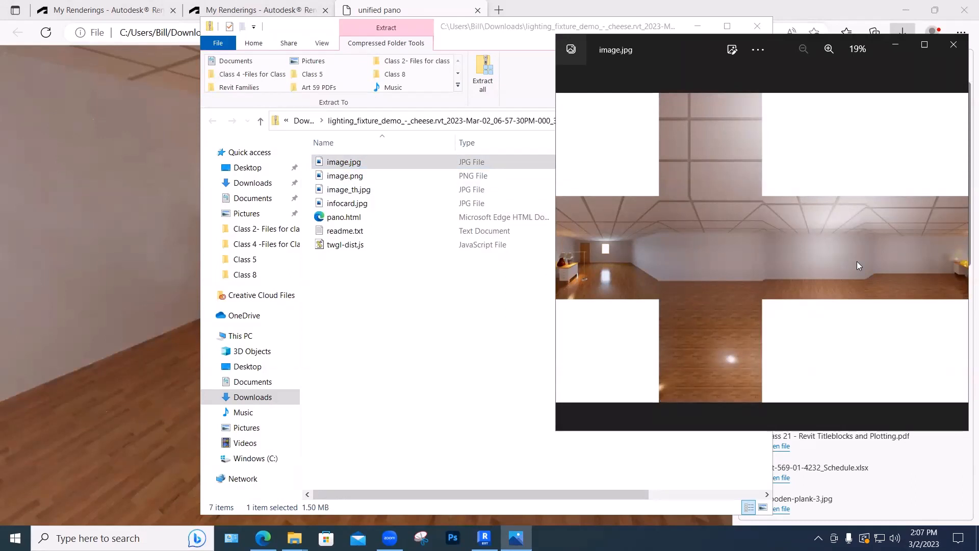
key("Right")
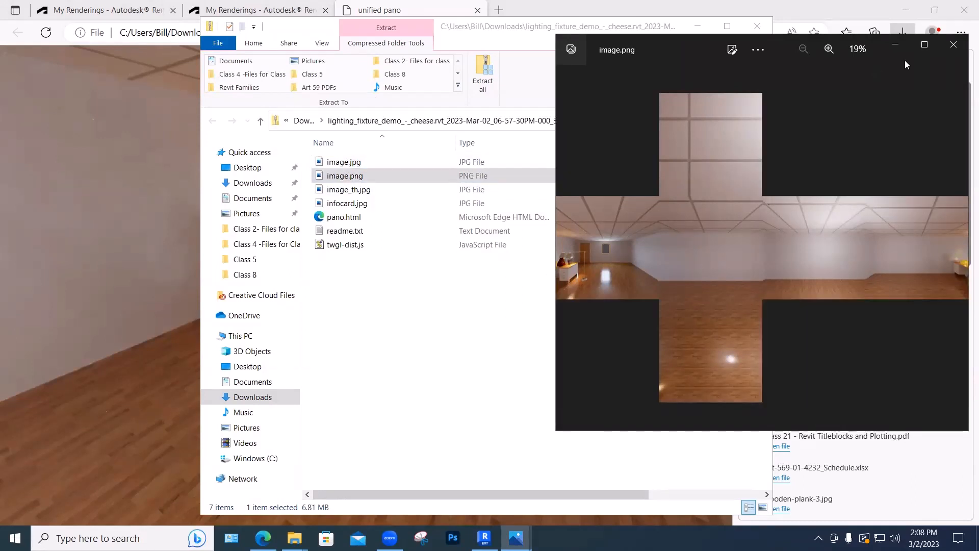
left_click(954, 45)
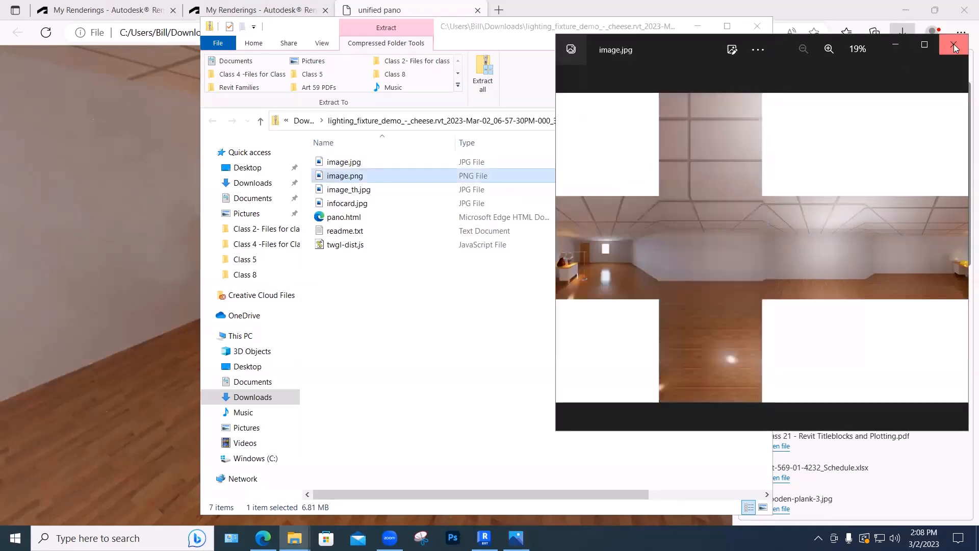
left_click(953, 46)
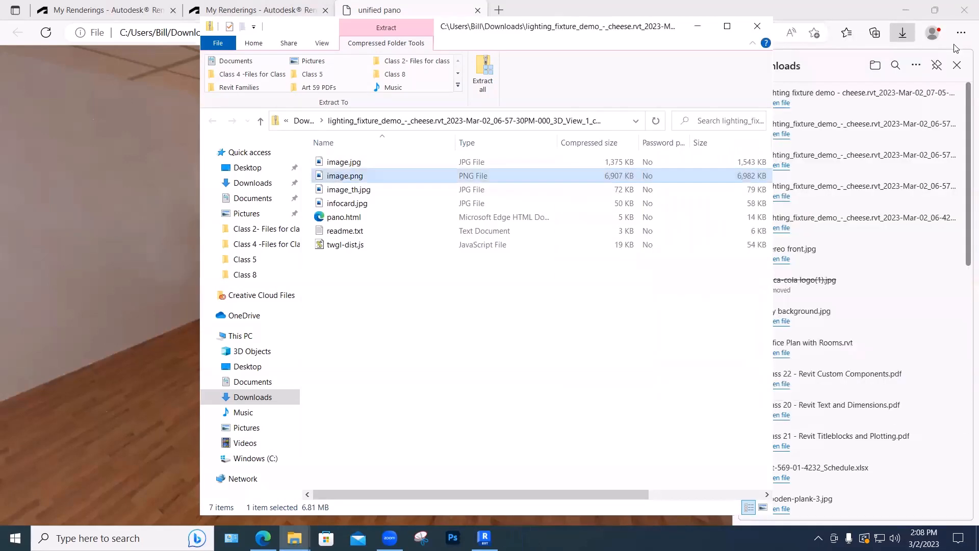
left_click(755, 28)
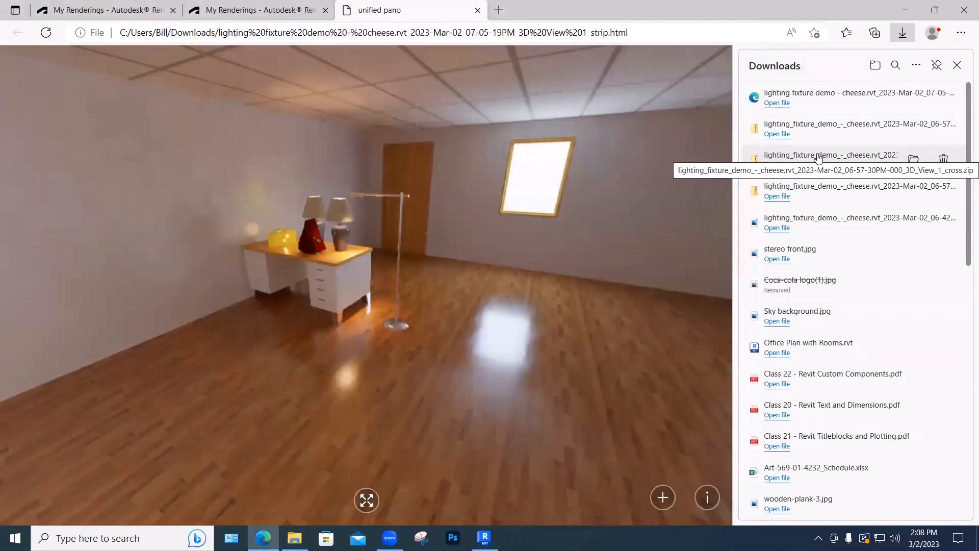
View image.jpg in the downloaded strip zip, then close the image and the archive.
left_click(822, 190)
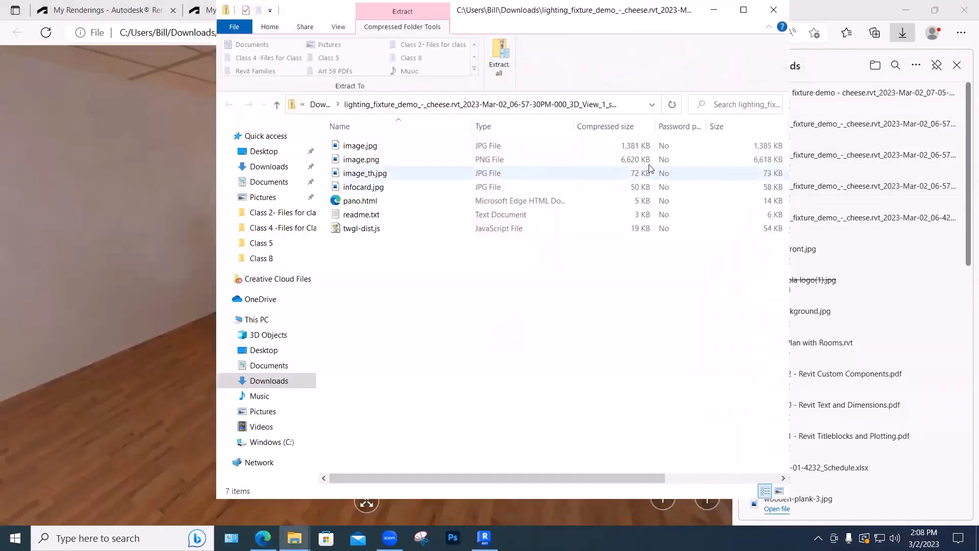
double_click(361, 146)
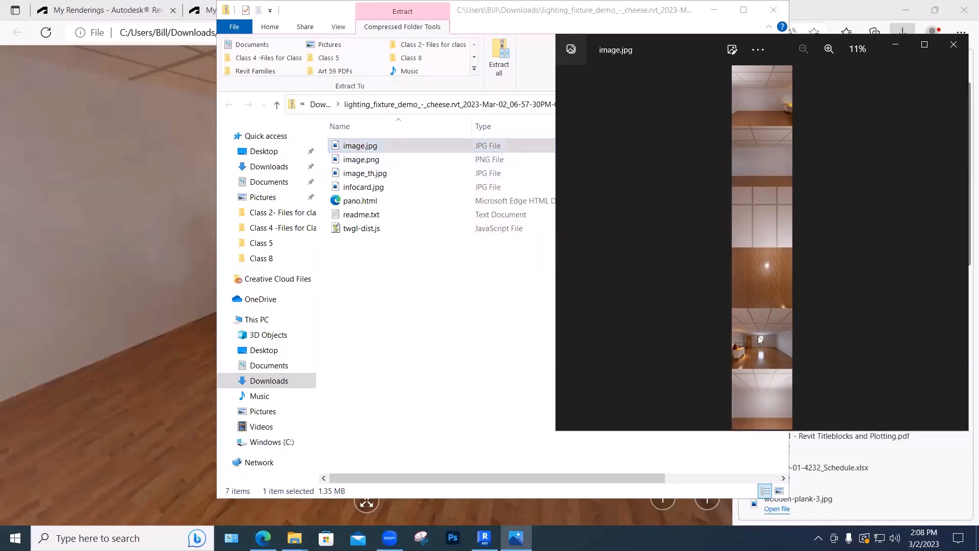
left_click(953, 45)
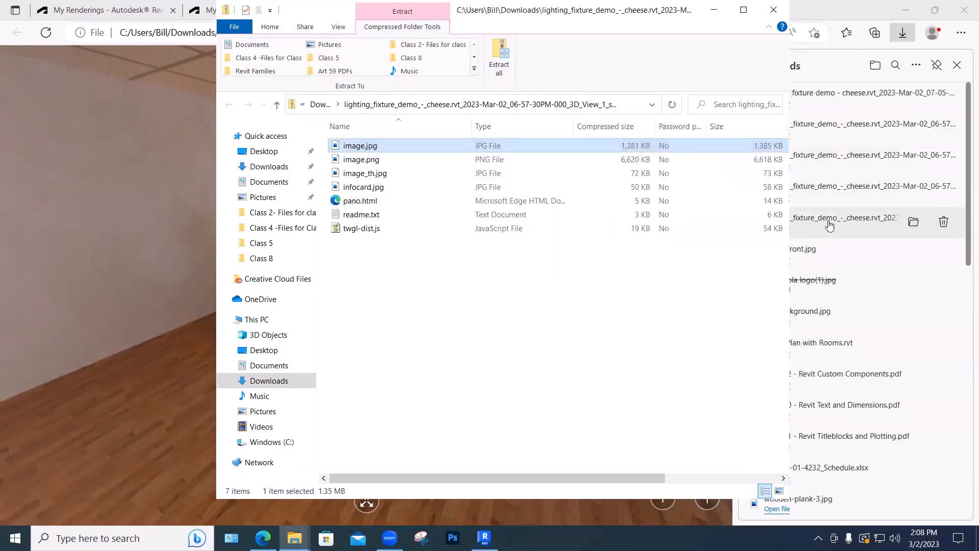
left_click(773, 10)
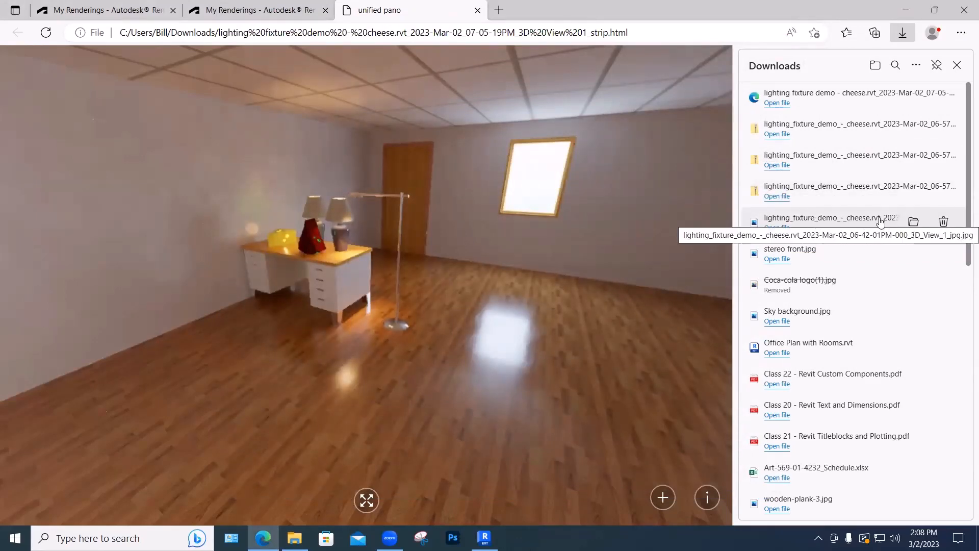
View the downloaded still image of 3D View 1 and close its viewers, then look around the HTML panorama and close its page.
double_click(798, 220)
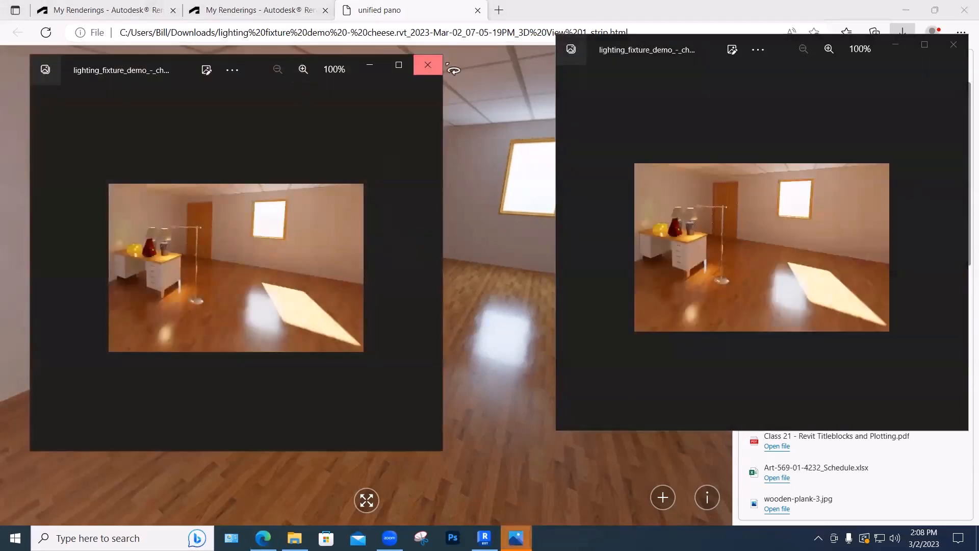
left_click(428, 65)
left_click(953, 45)
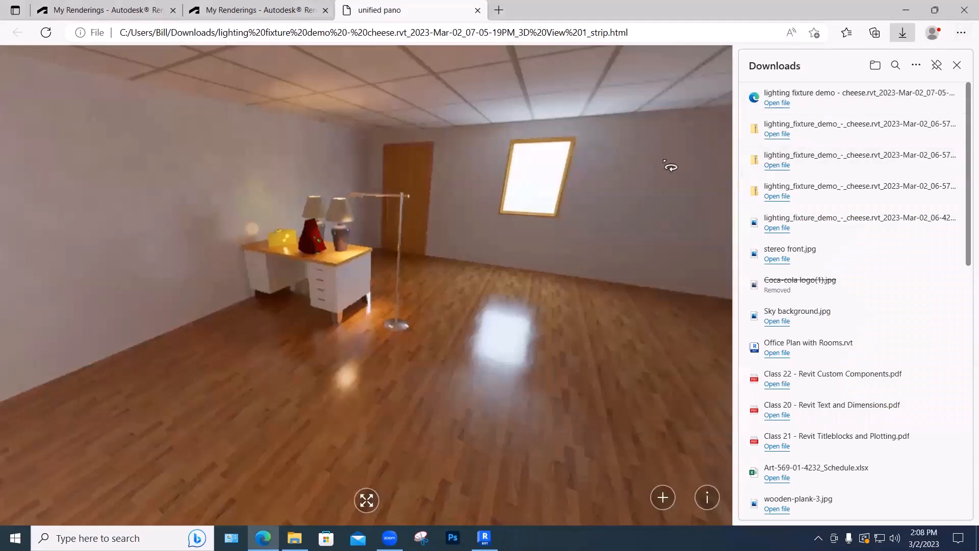
left_click_drag(497, 172, 463, 247)
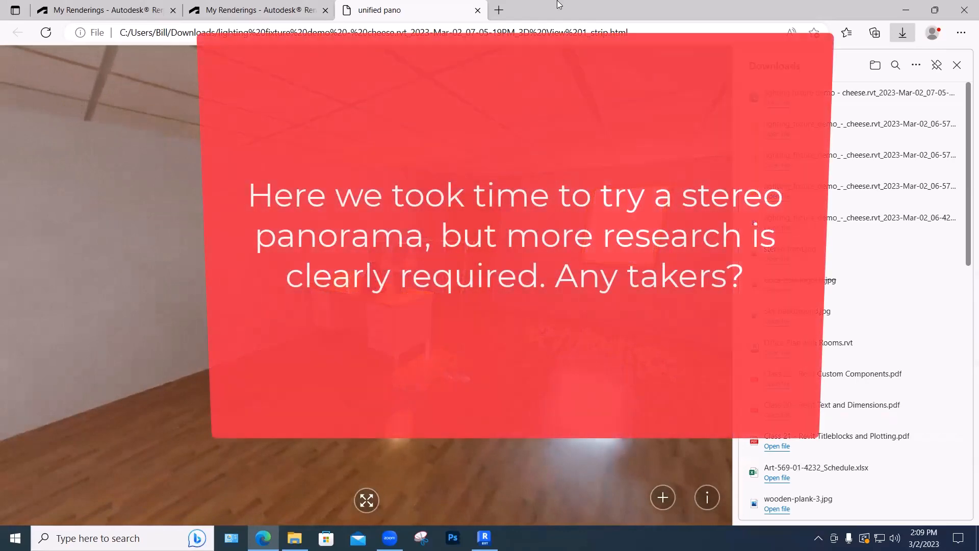
left_click(478, 11)
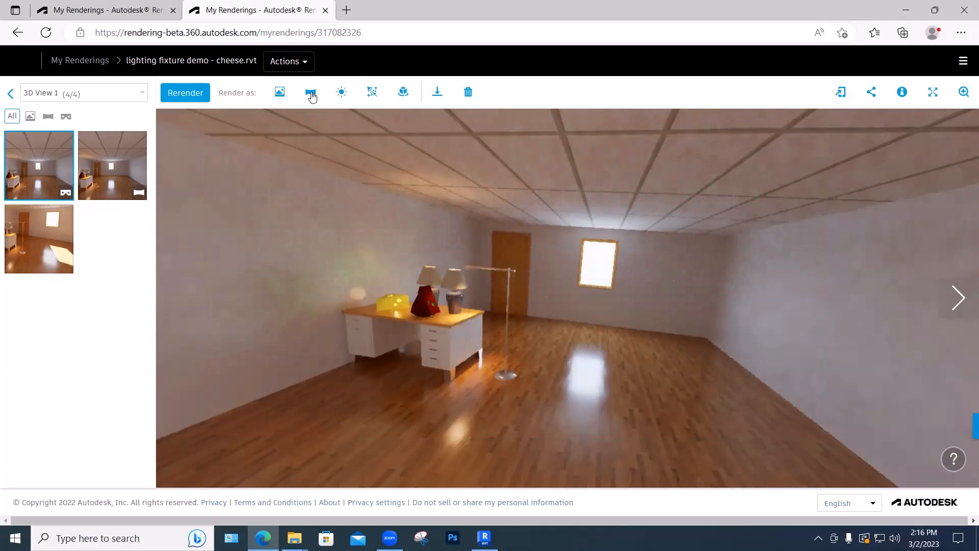
Review the cloud render settings for a still image and for a turntable, closing each without rendering.
left_click(280, 92)
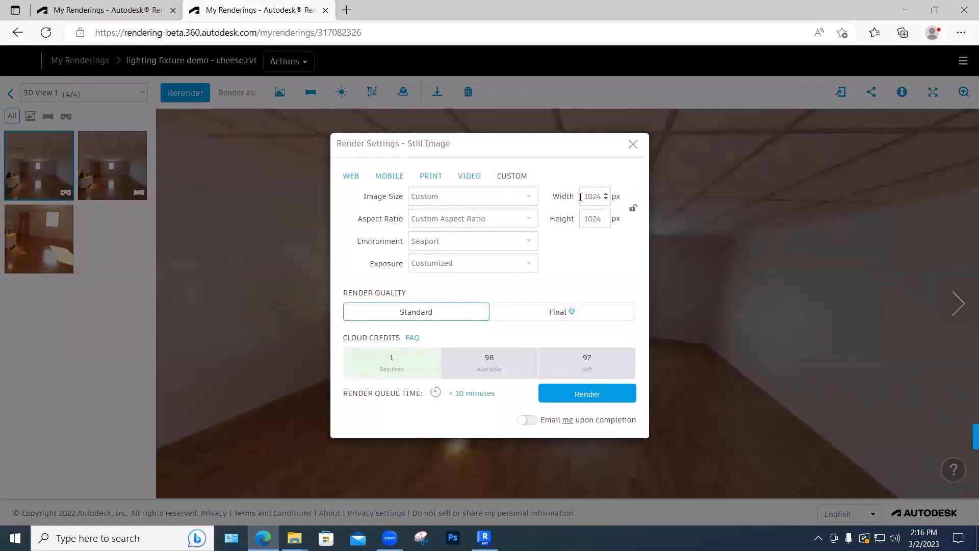
left_click(633, 143)
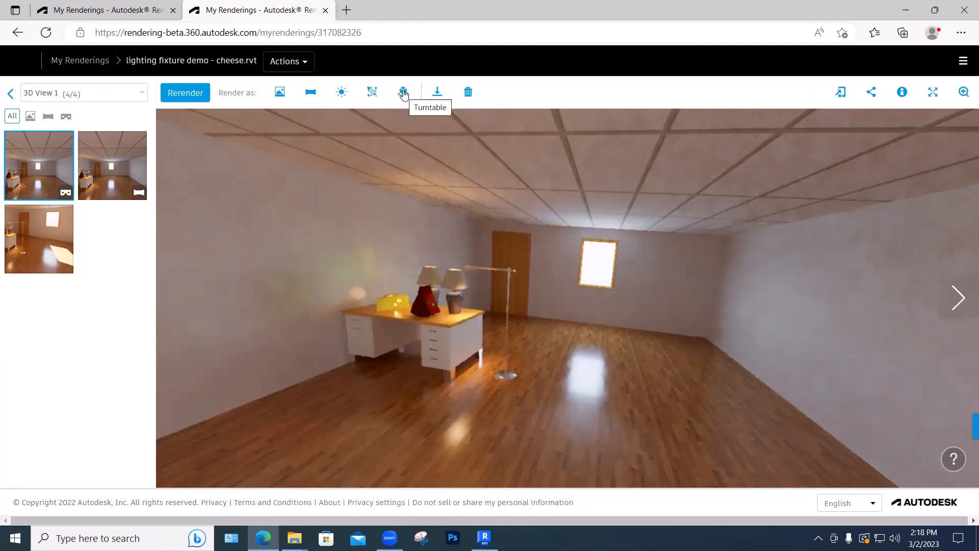
left_click(403, 93)
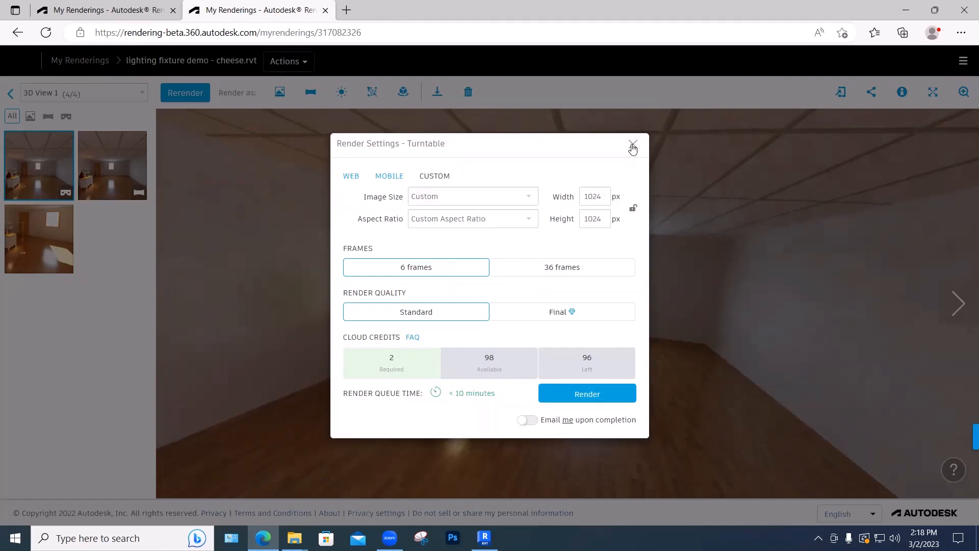
left_click(633, 146)
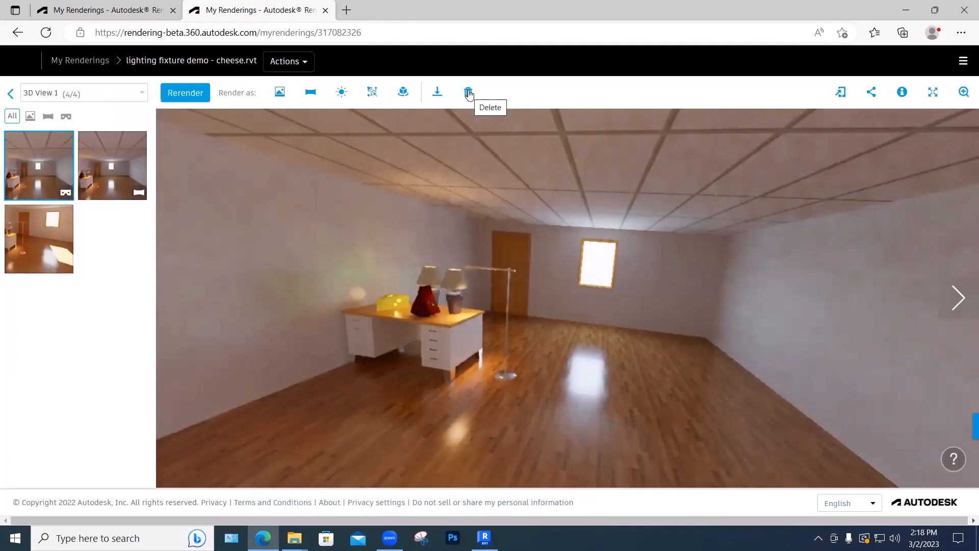
Display the QR code for opening the stereo panorama rendering on a phone, then dismiss it.
mouse_move(44, 169)
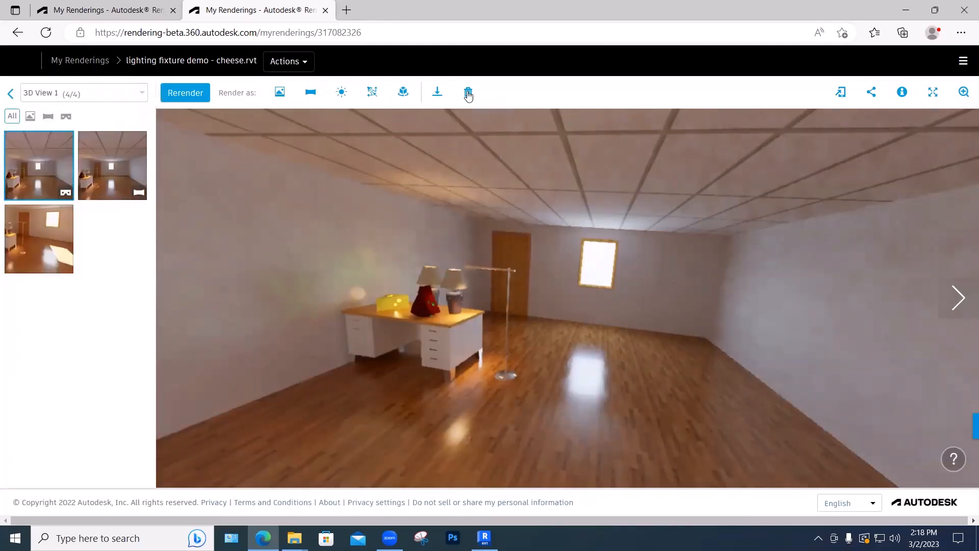
left_click(840, 93)
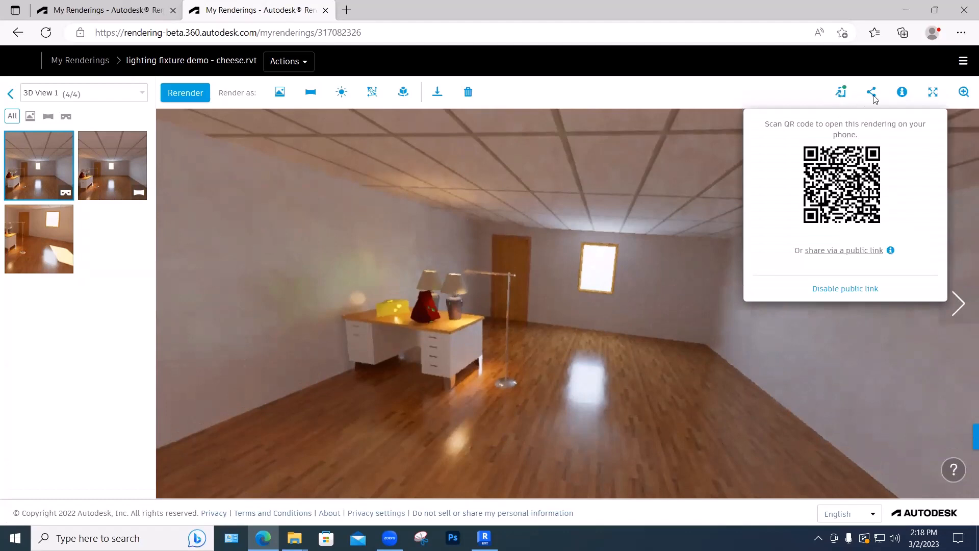
left_click(803, 91)
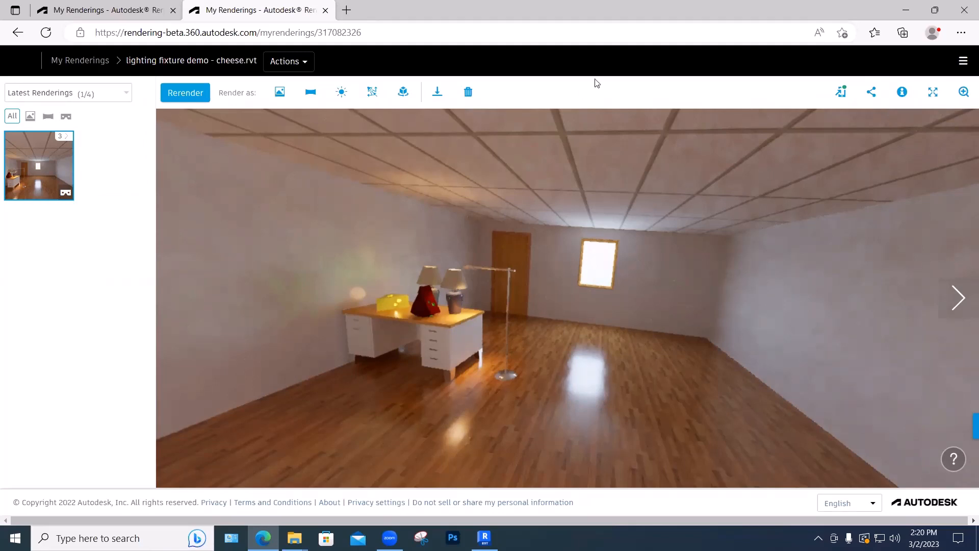
Open the Autodesk Rendering Gallery from the current rendering page.
left_click(963, 63)
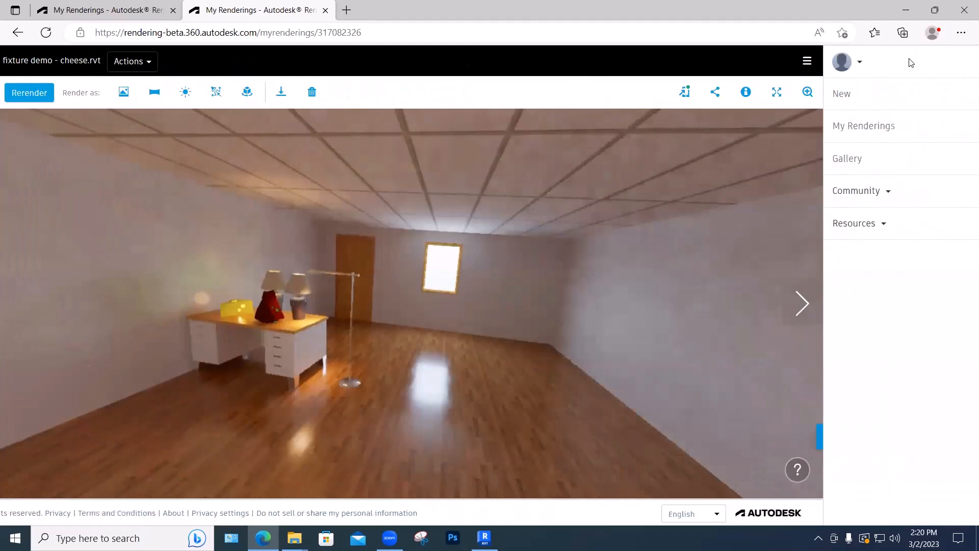
left_click(806, 61)
left_click(963, 62)
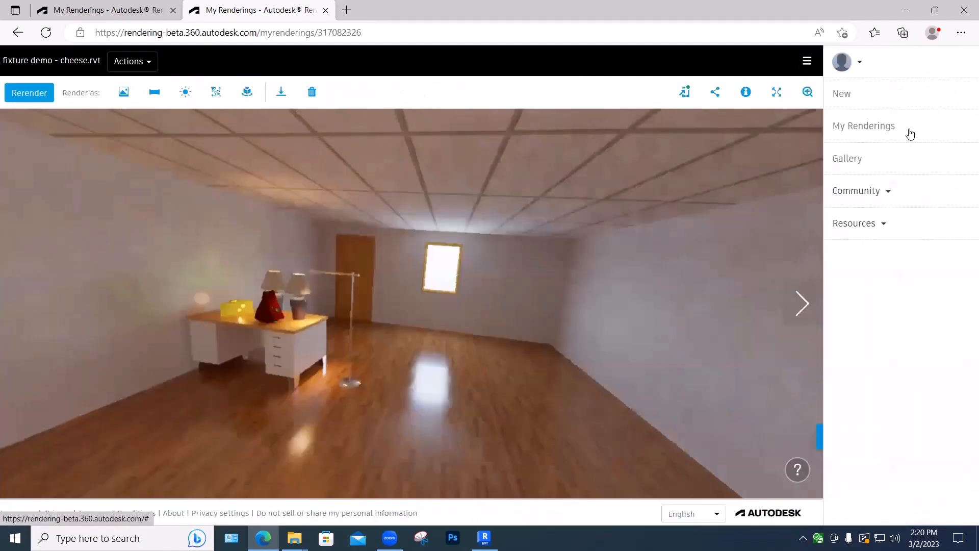
left_click(846, 162)
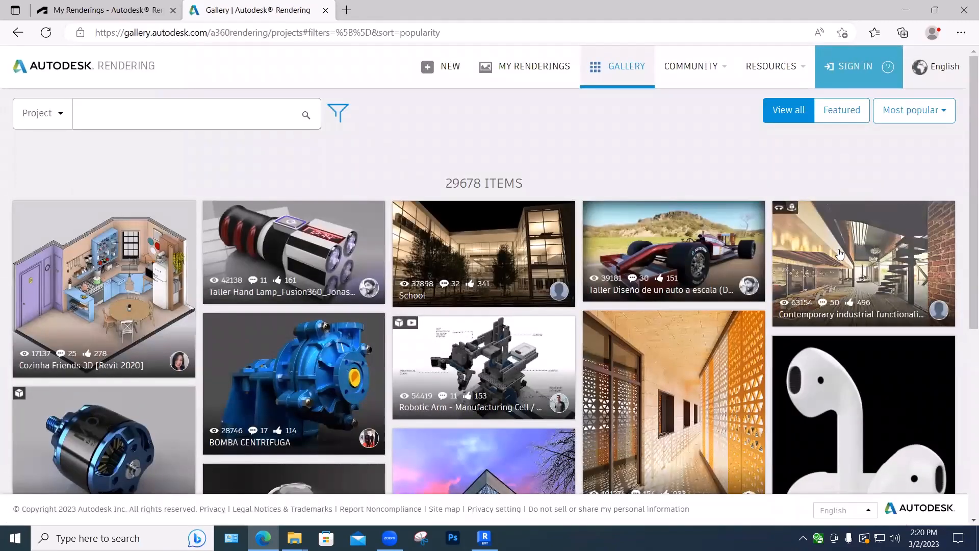
Browse the gallery's most popular projects and view the Brooklyn Mansion - Modernistic facade project, then close it.
scroll(840, 254, "down", 4)
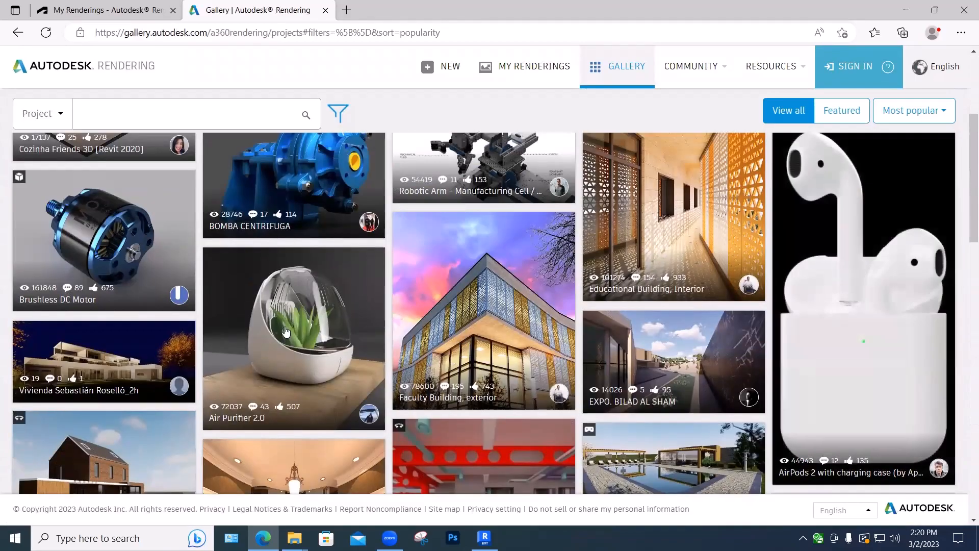
scroll(308, 326, "down", 6)
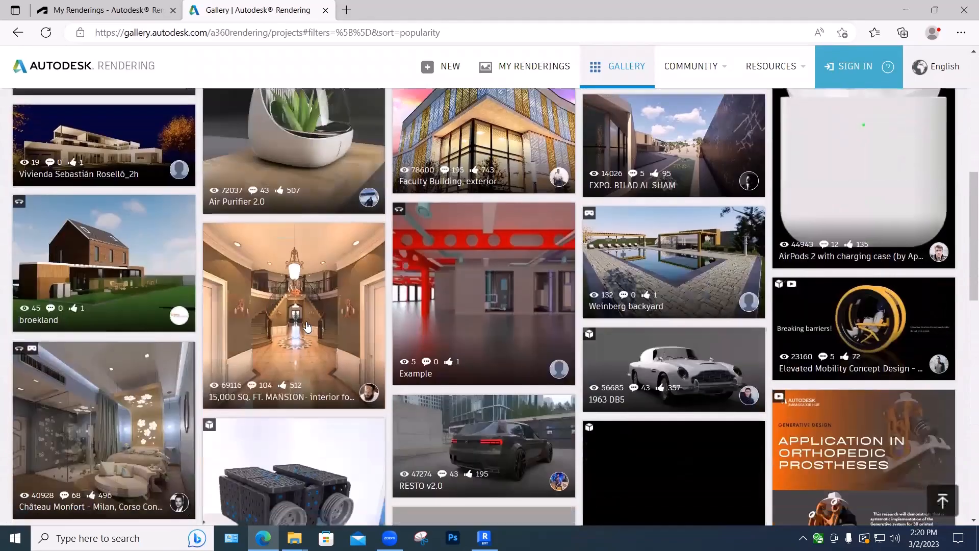
scroll(307, 326, "down", 2)
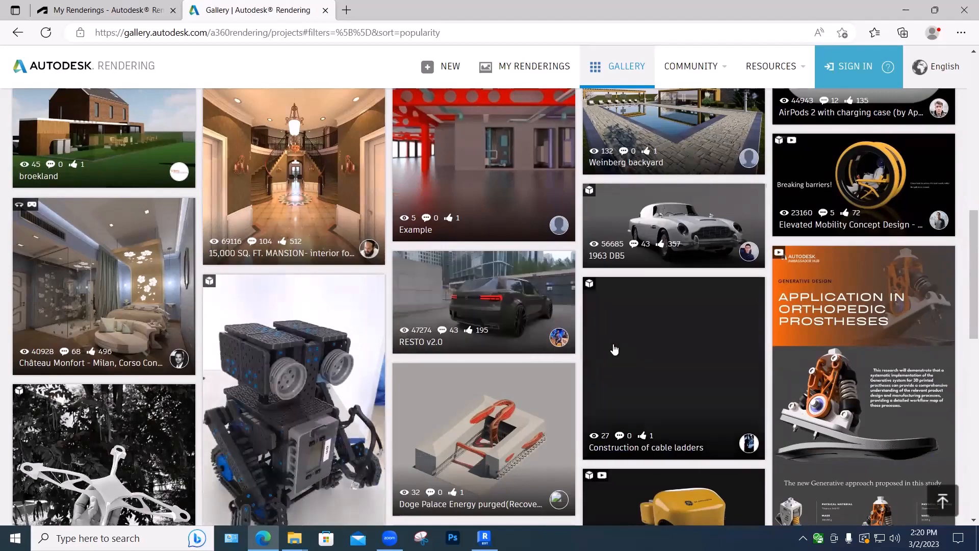
scroll(615, 347, "down", 2)
scroll(614, 348, "down", 4)
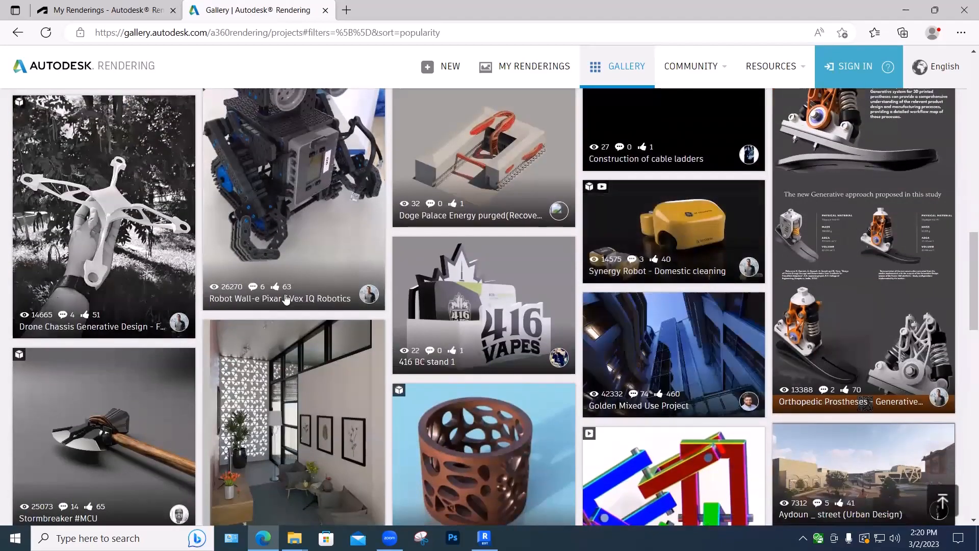
scroll(712, 369, "down", 4)
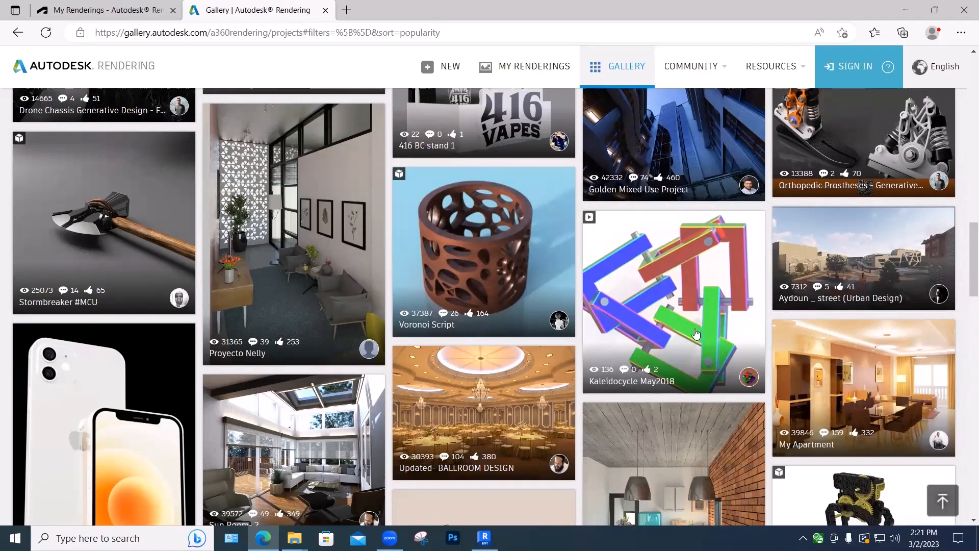
scroll(697, 334, "down", 4)
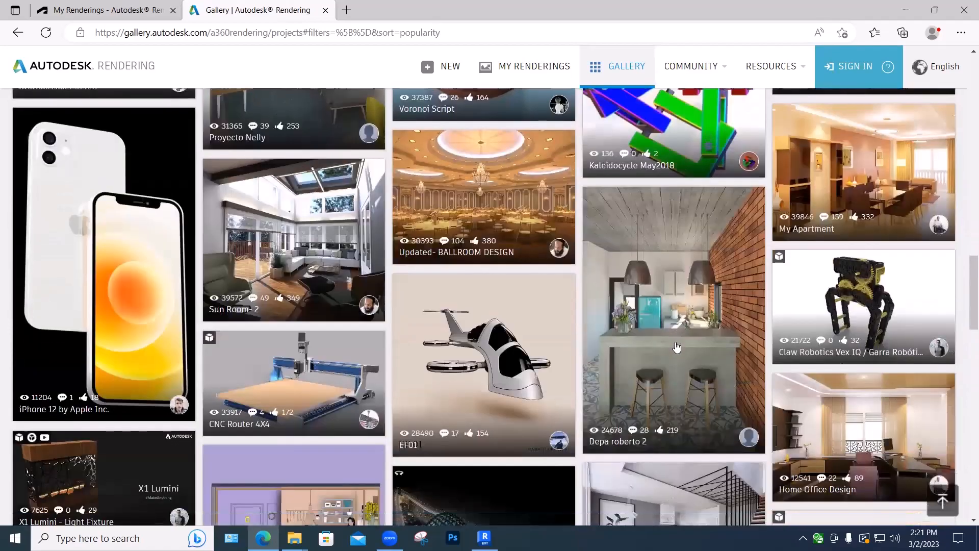
scroll(677, 348, "down", 1)
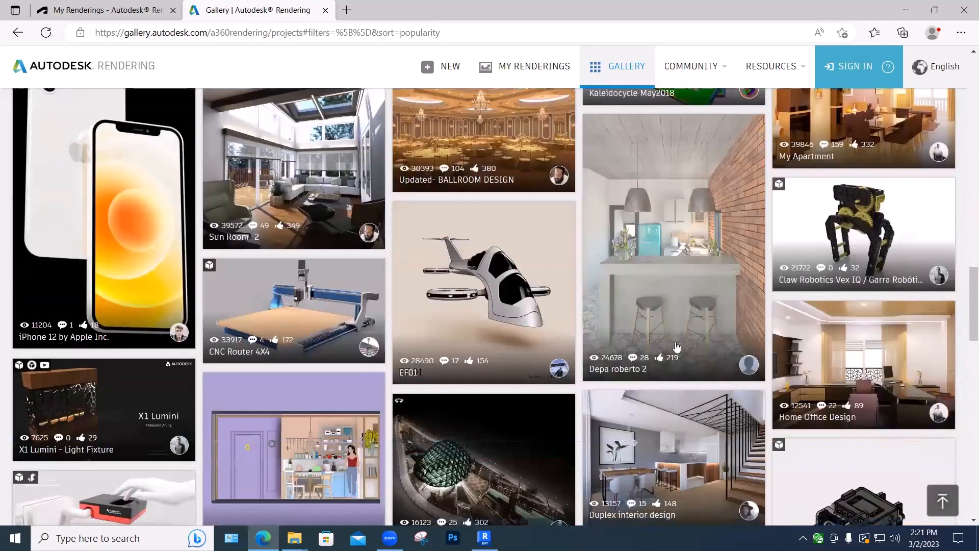
scroll(677, 347, "down", 4)
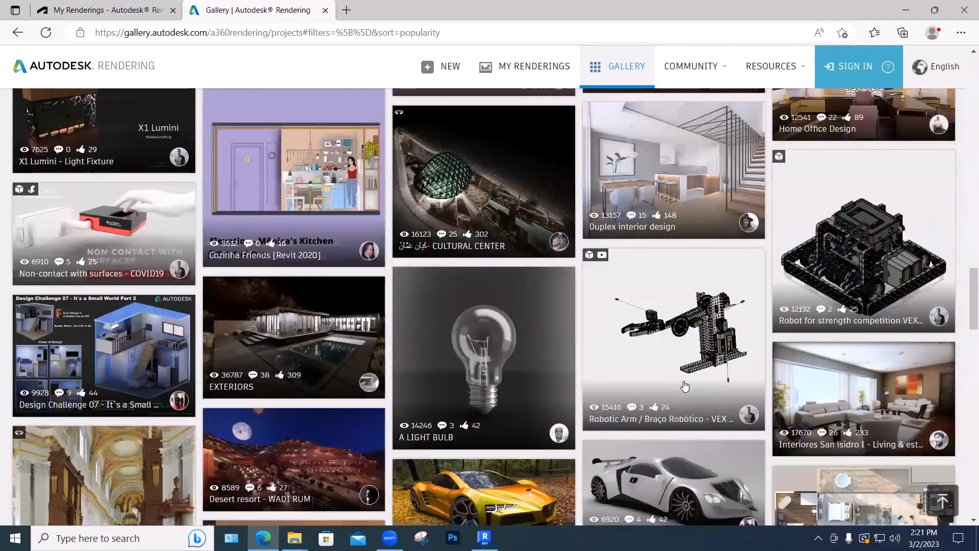
scroll(685, 386, "down", 1)
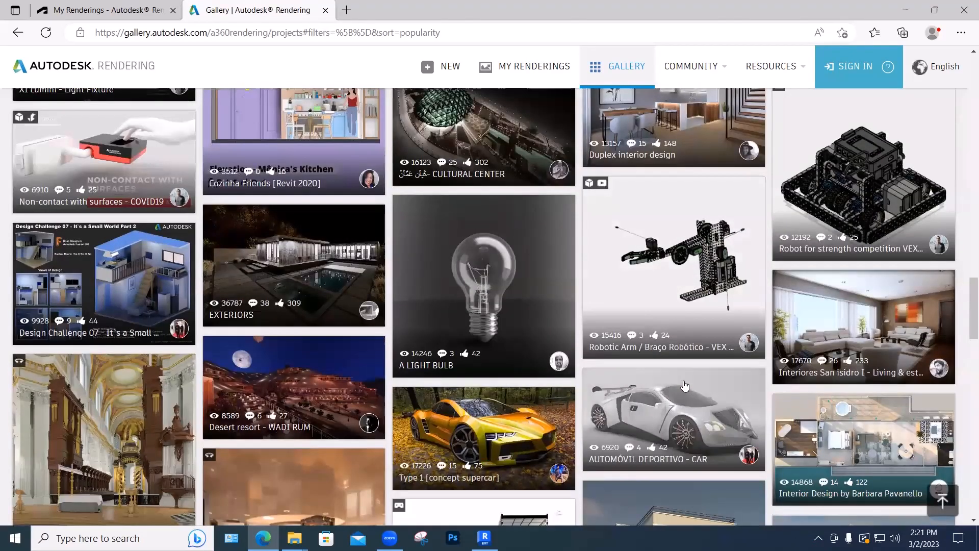
scroll(685, 386, "down", 4)
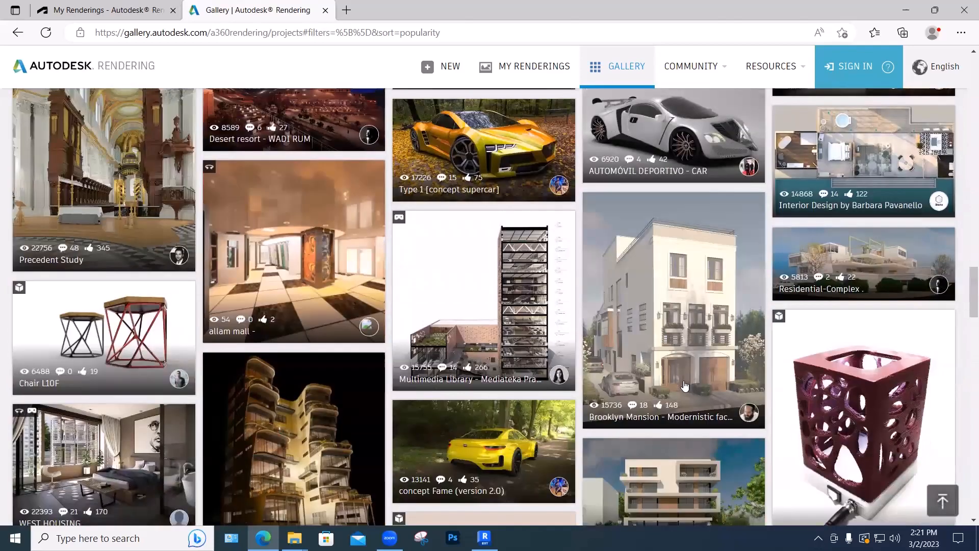
left_click(673, 357)
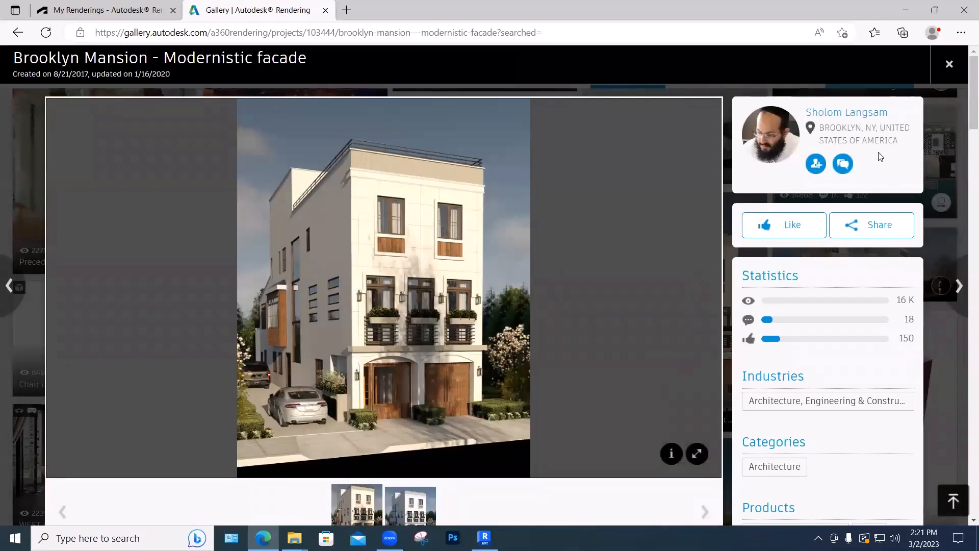
left_click(949, 65)
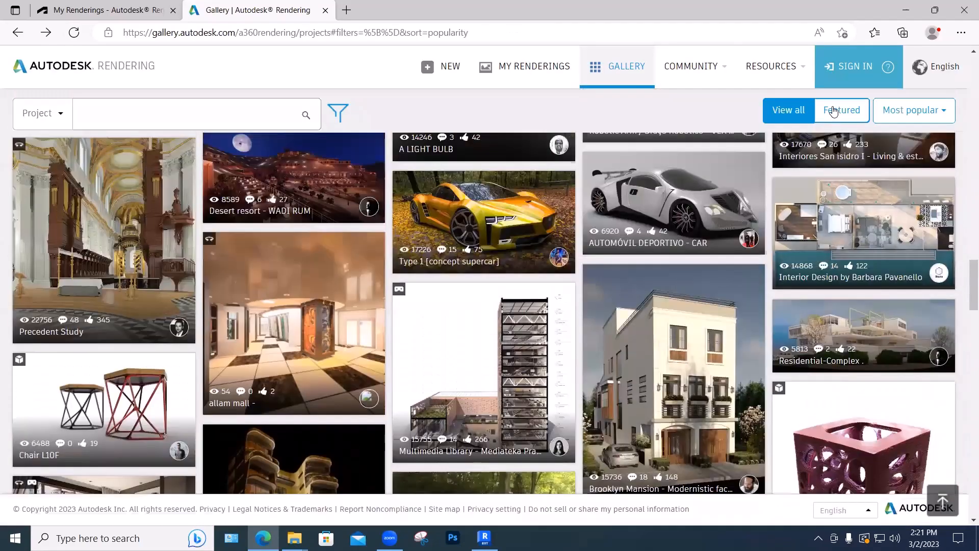
View the rendering video playlist linked from the gallery's resources, then close the playlist and gallery pages.
left_click(768, 66)
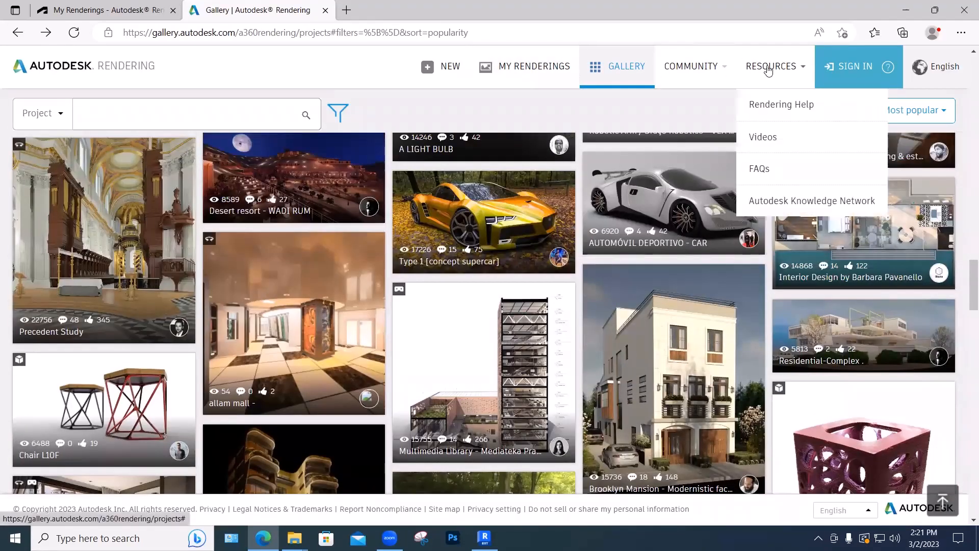
left_click(768, 136)
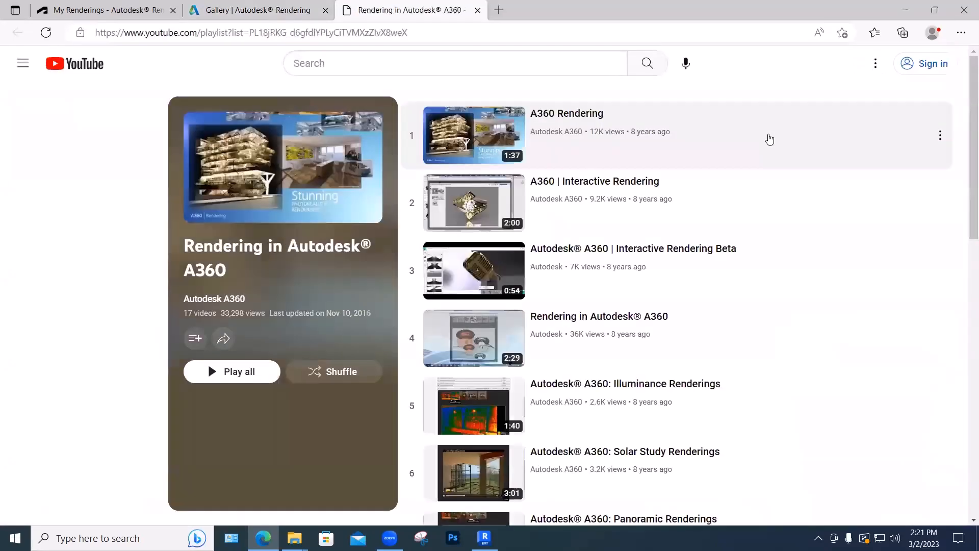
left_click(477, 11)
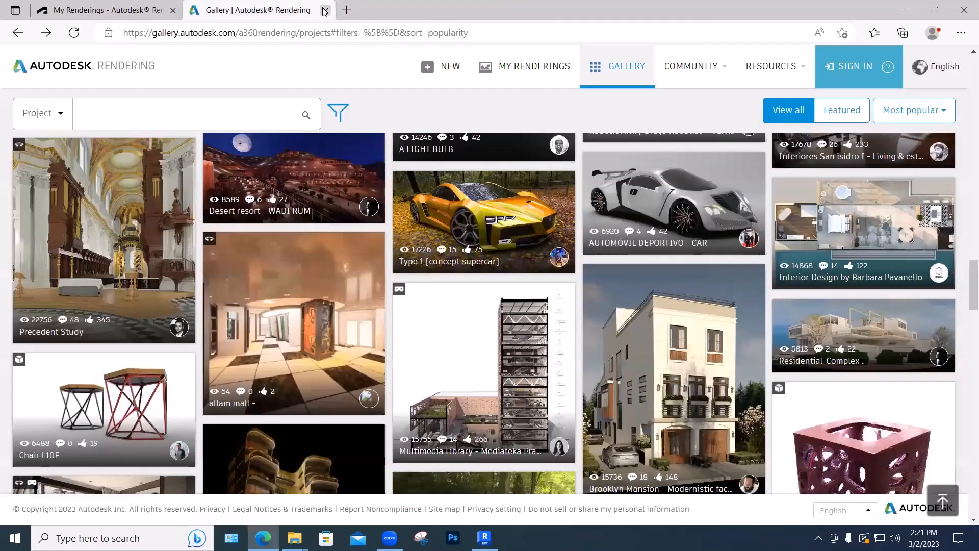
left_click(325, 10)
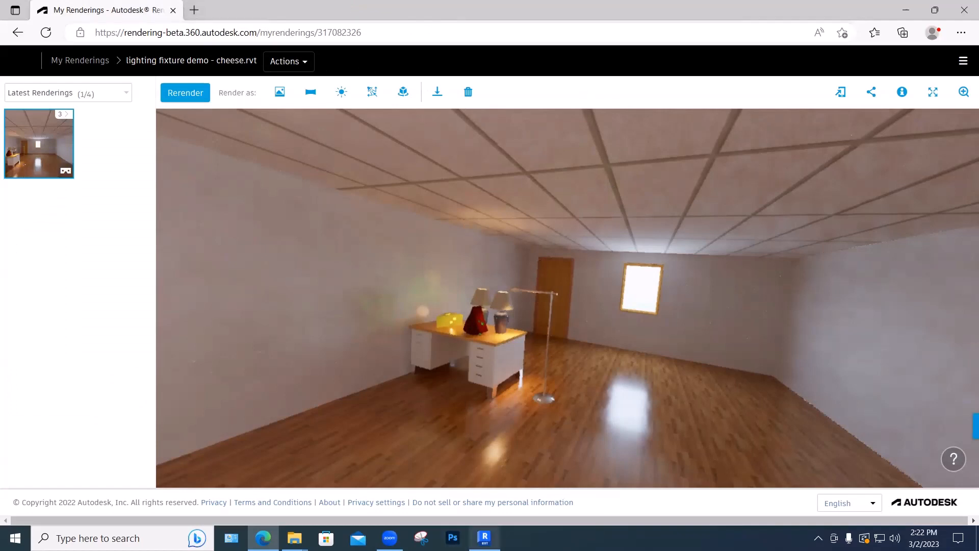
Switch to Revit, open the {3D} view and turn the building to show its opposite side.
left_click(484, 537)
double_click(62, 242)
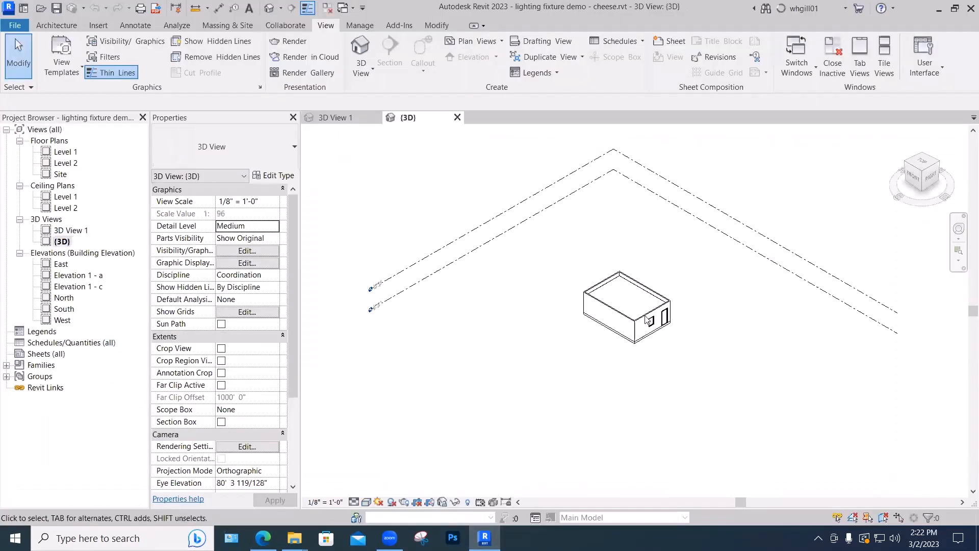
scroll(645, 320, "up", 4)
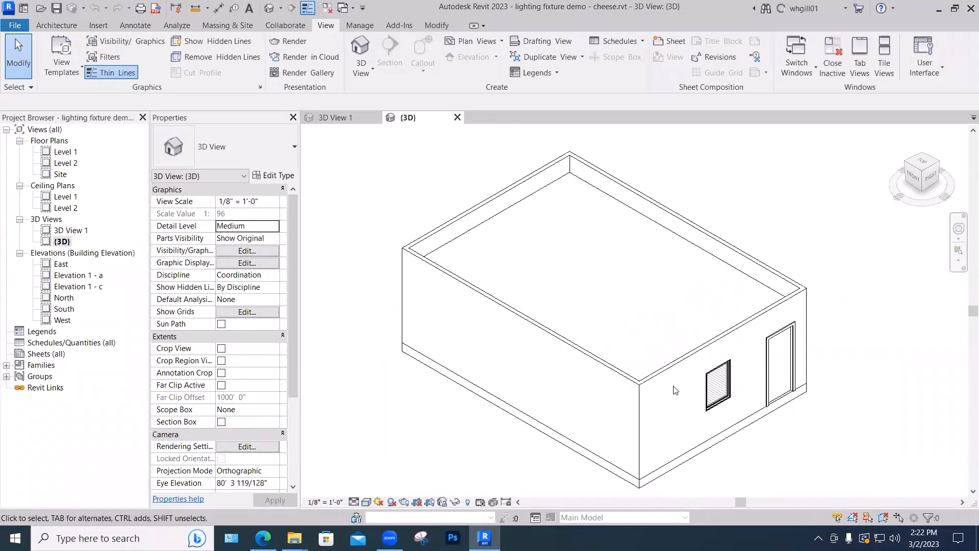
scroll(722, 401, "down", 2)
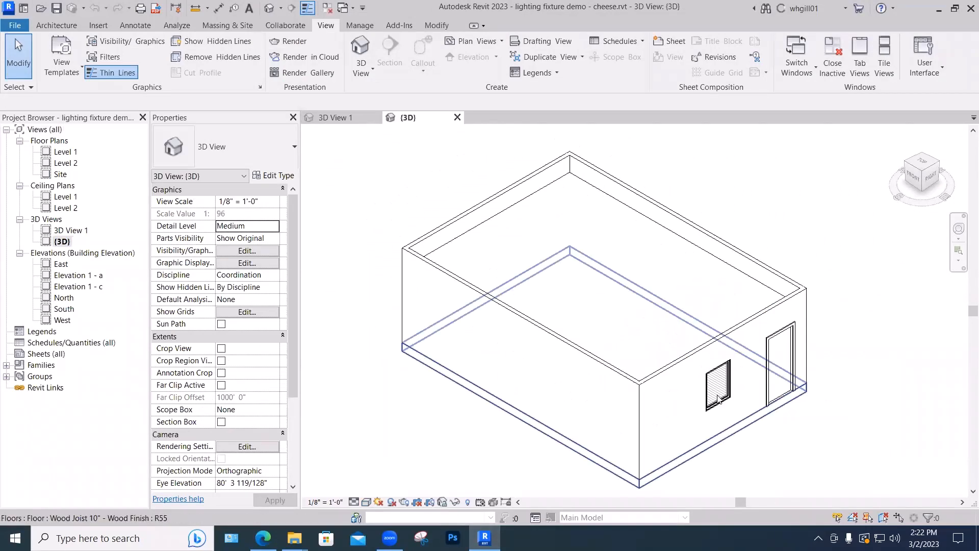
middle_click_drag(714, 385, 648, 386, "shift")
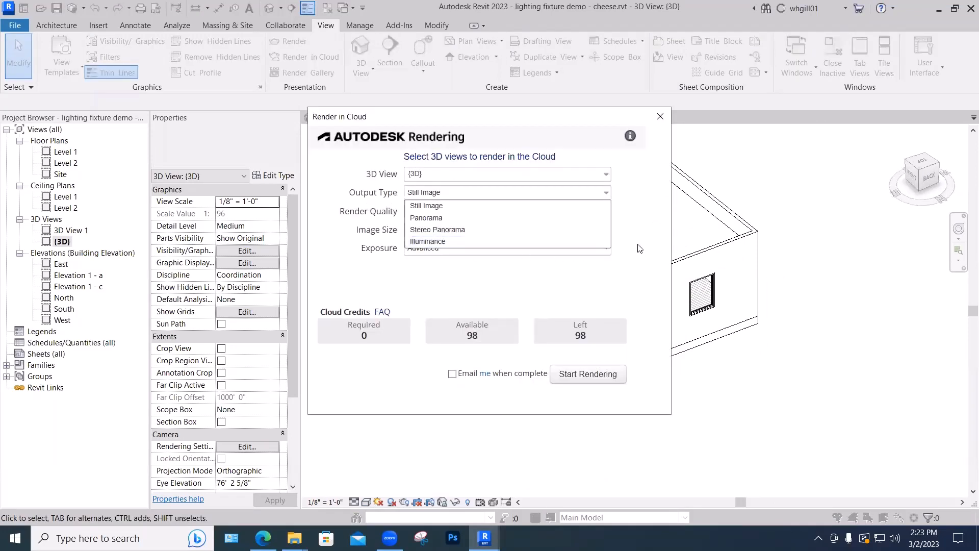
Review the output types offered for cloud rendering of the {3D} view, then leave without starting a render.
left_click(637, 244)
left_click(443, 230)
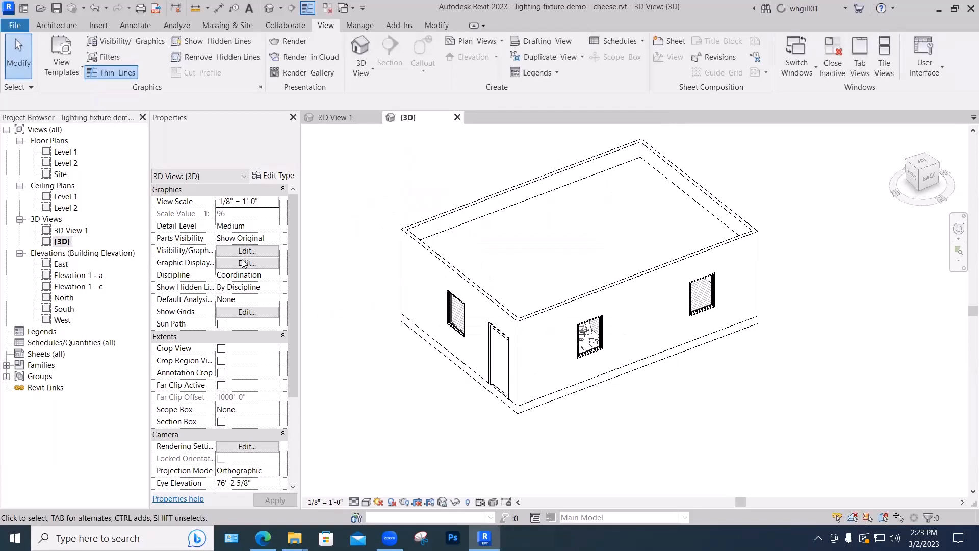
Try to set the {3D} view's sun azimuth to 75° with Relative to View turned off.
left_click(247, 263)
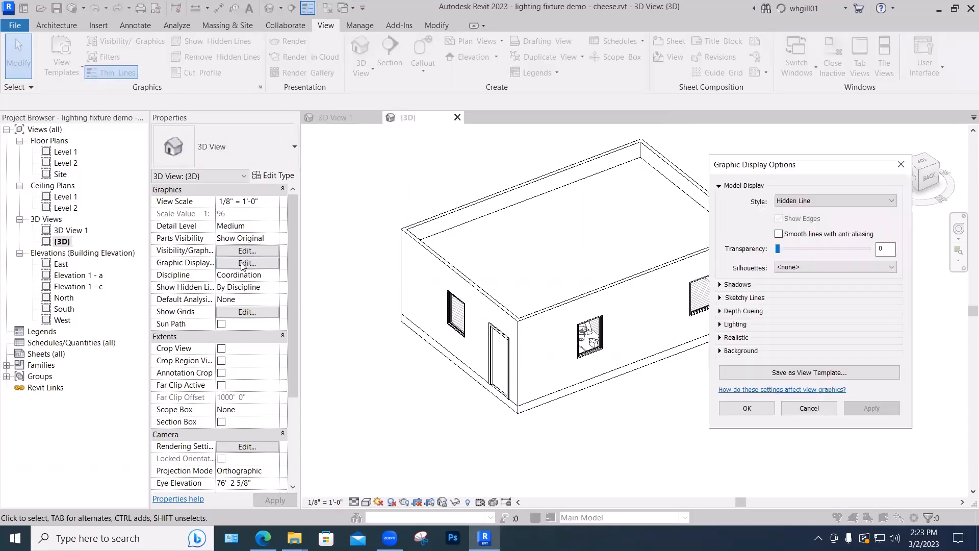
left_click(720, 324)
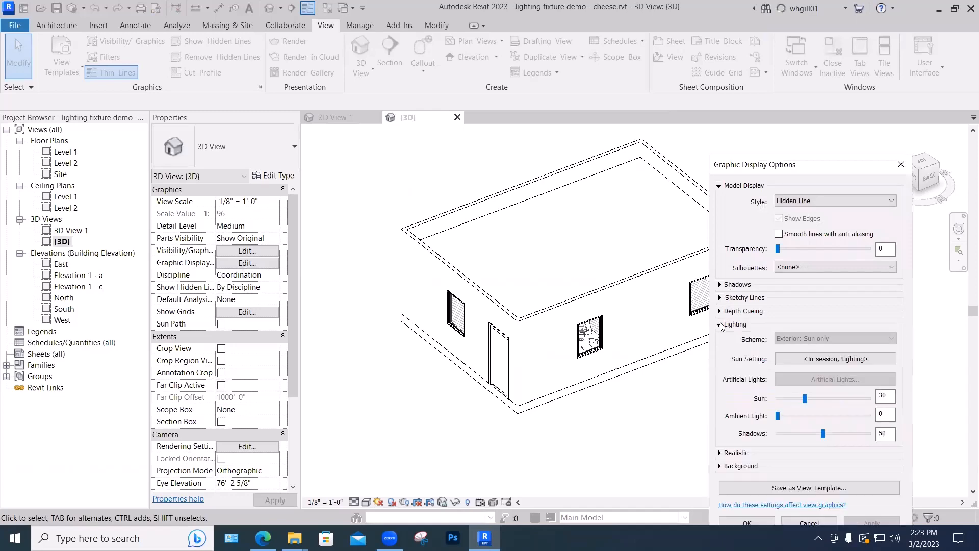
left_click(828, 358)
left_click_drag(739, 239, 210, 36)
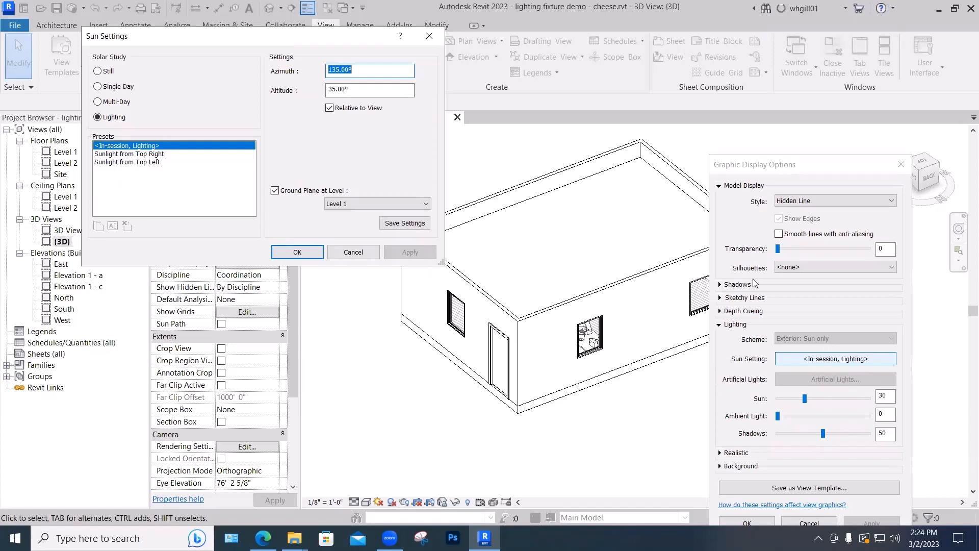
left_click(329, 109)
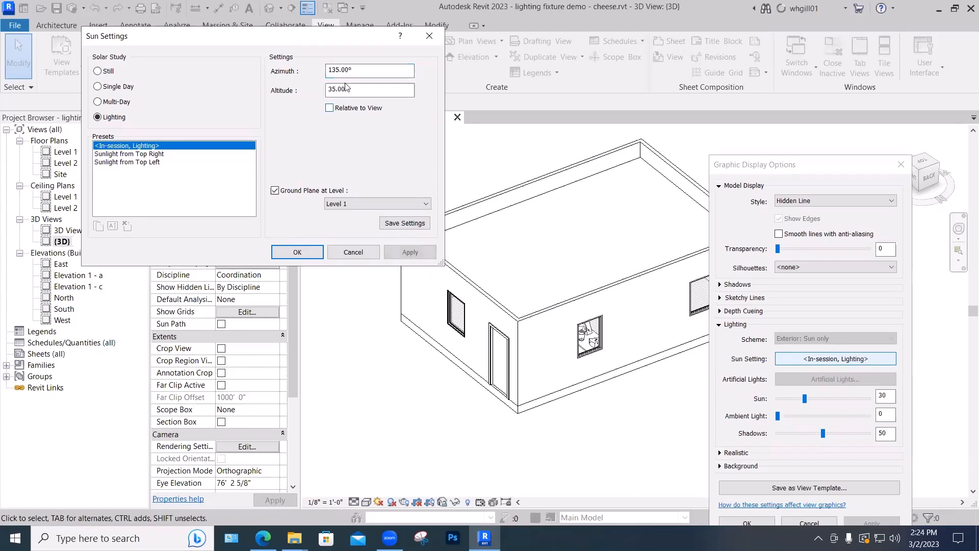
left_click_drag(350, 69, 319, 69)
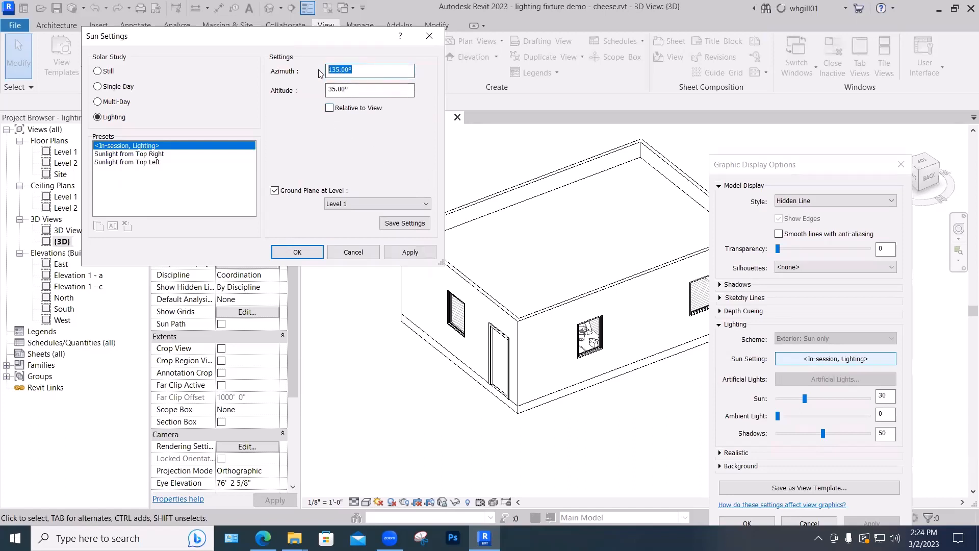
type("75")
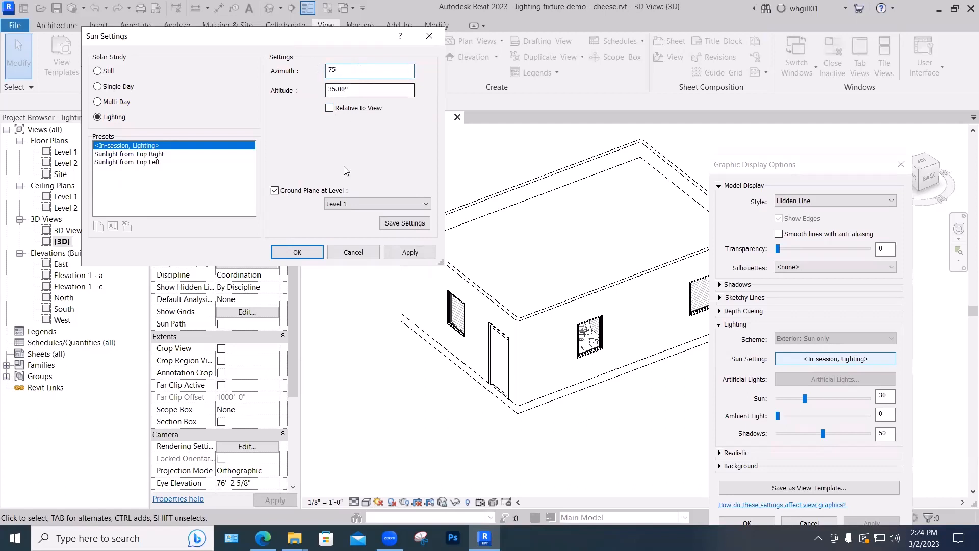
left_click(403, 254)
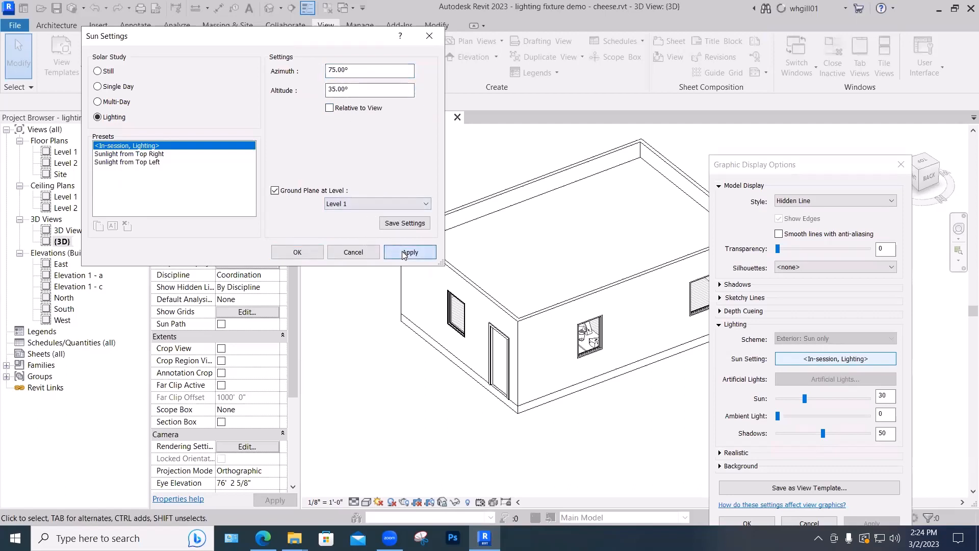
left_click(298, 253)
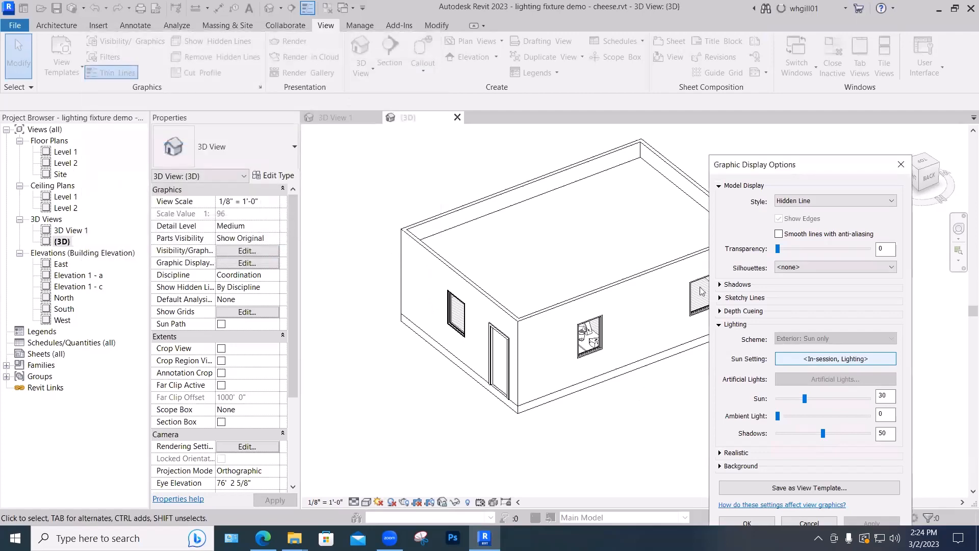
left_click(898, 164)
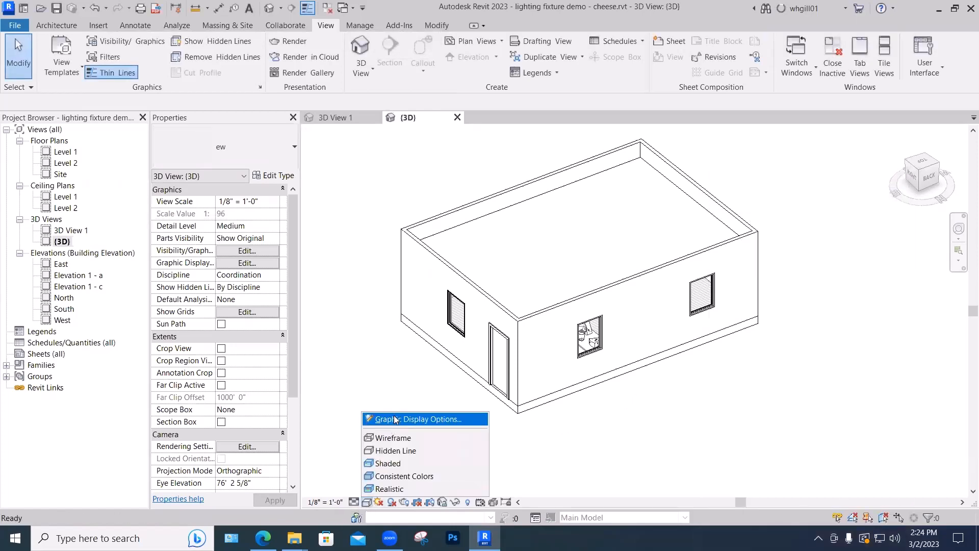
Turn on Cast Shadows in the {3D} view's graphic display options.
left_click(395, 420)
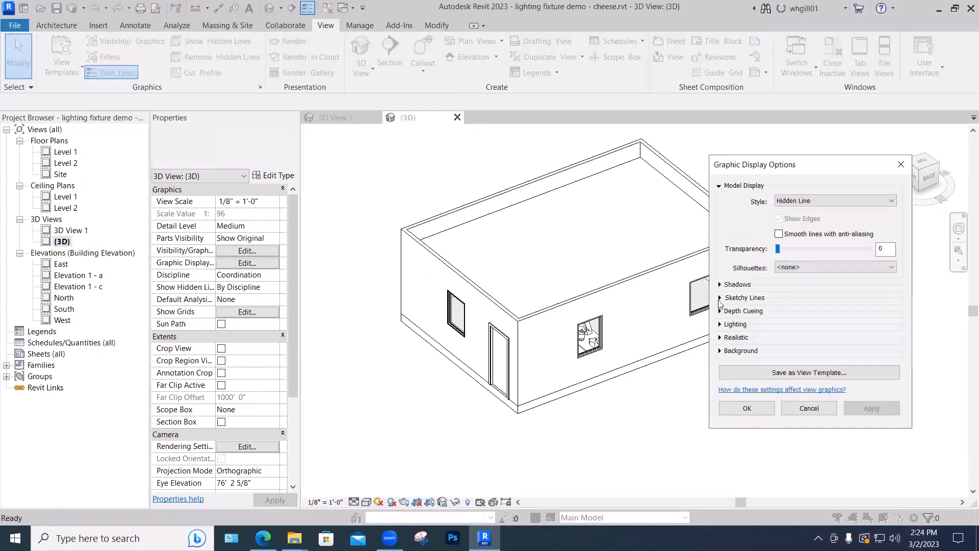
left_click(719, 284)
left_click(779, 294)
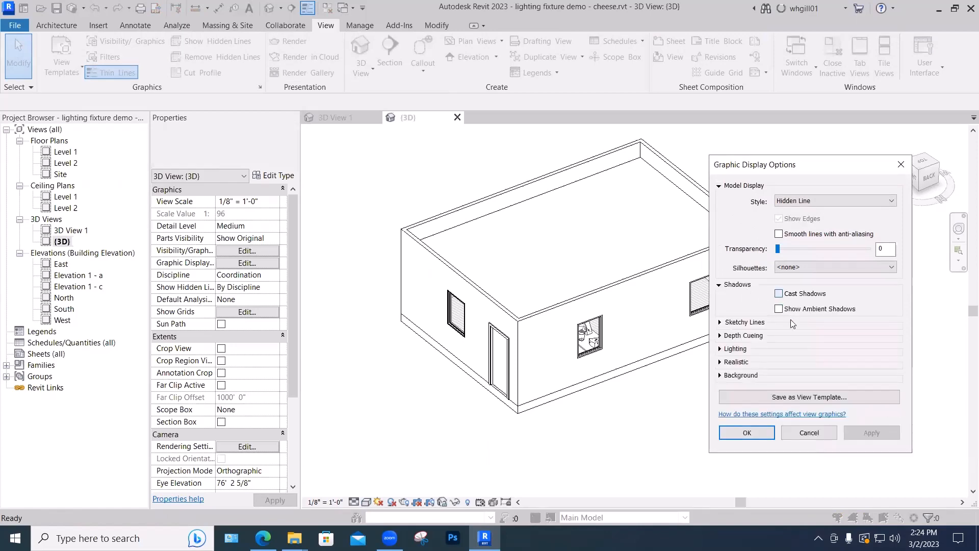
left_click(748, 433)
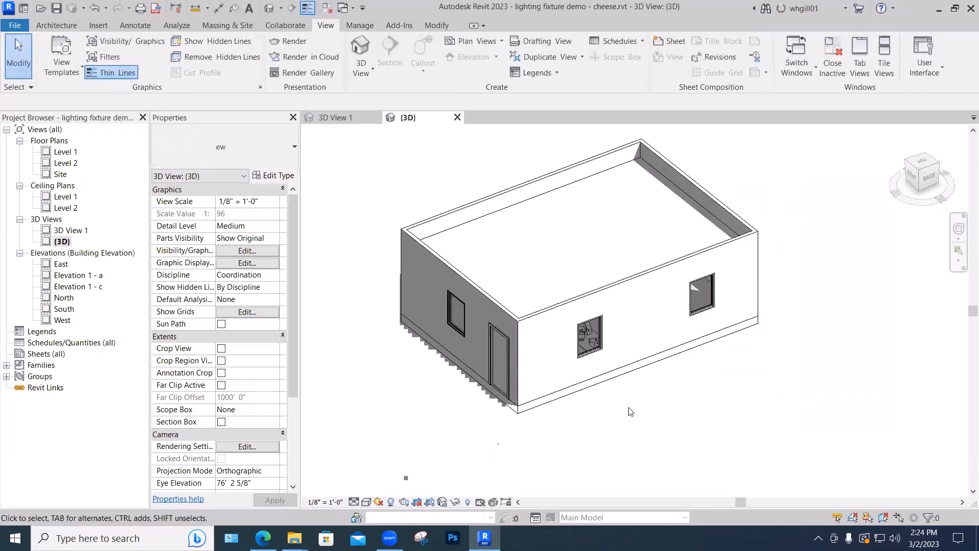
Set the {3D} view's lighting sun azimuth to 75°, turn off Relative to View, and apply the graphic display options.
mouse_move(636, 405)
middle_mouse_down("shift")
mouse_move(681, 387)
mouse_move(637, 395)
middle_mouse_up("shift")
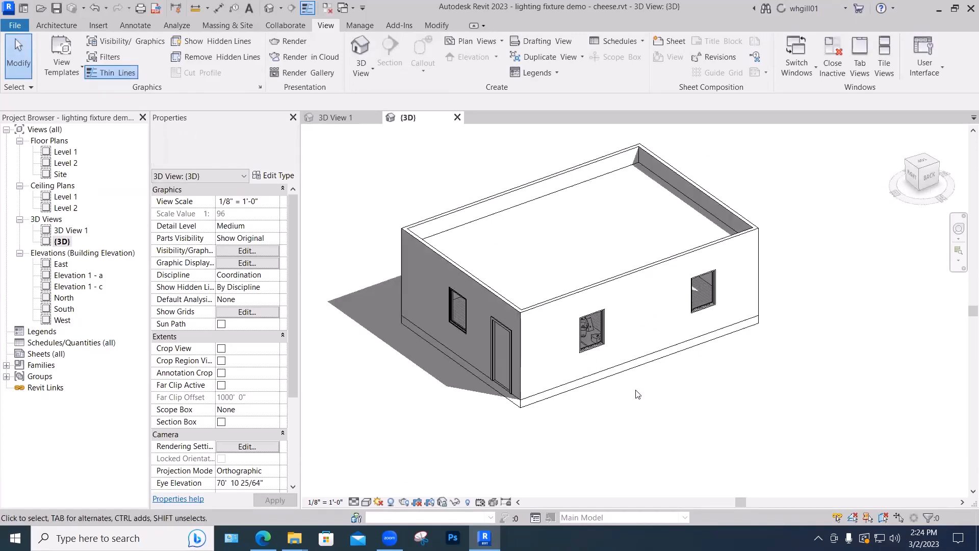
mouse_move(635, 395)
middle_mouse_down("shift")
mouse_move(663, 400)
mouse_move(601, 403)
mouse_move(648, 404)
mouse_move(705, 373)
mouse_move(596, 400)
mouse_move(640, 394)
mouse_move(537, 376)
mouse_move(582, 386)
mouse_move(544, 370)
mouse_move(636, 380)
mouse_move(557, 402)
mouse_move(470, 396)
mouse_move(527, 359)
mouse_move(516, 399)
mouse_move(511, 383)
mouse_move(852, 251)
middle_mouse_up("shift")
middle_click_drag(717, 328, 725, 260, "shift")
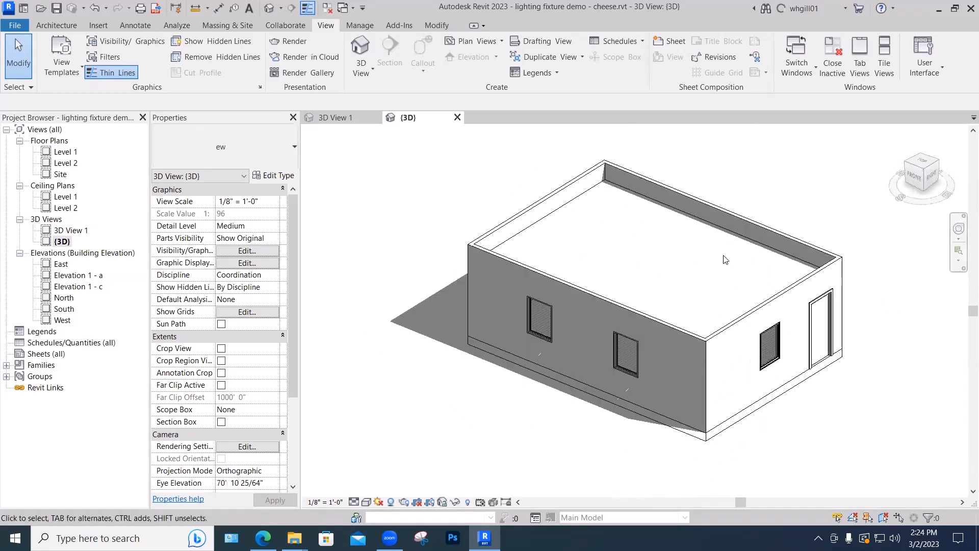
left_click(247, 262)
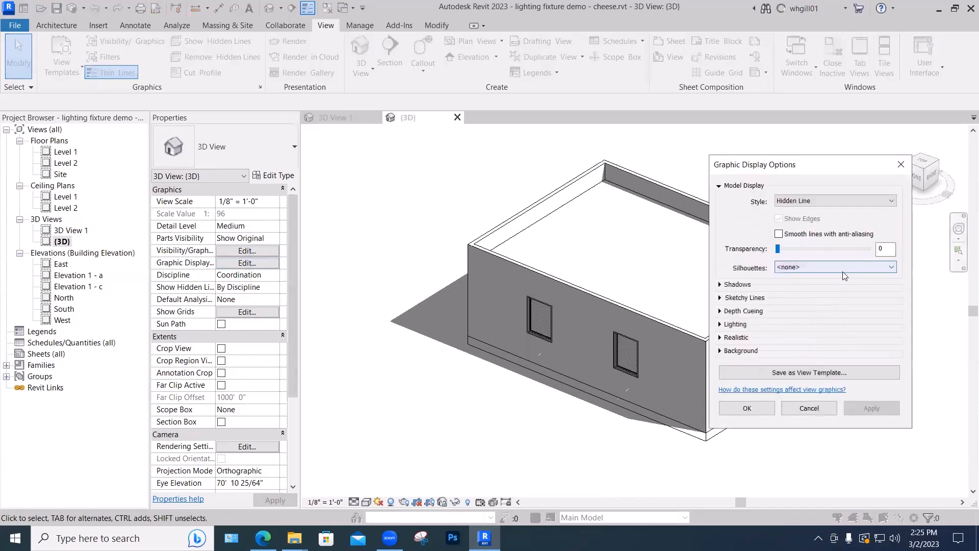
left_click(733, 324)
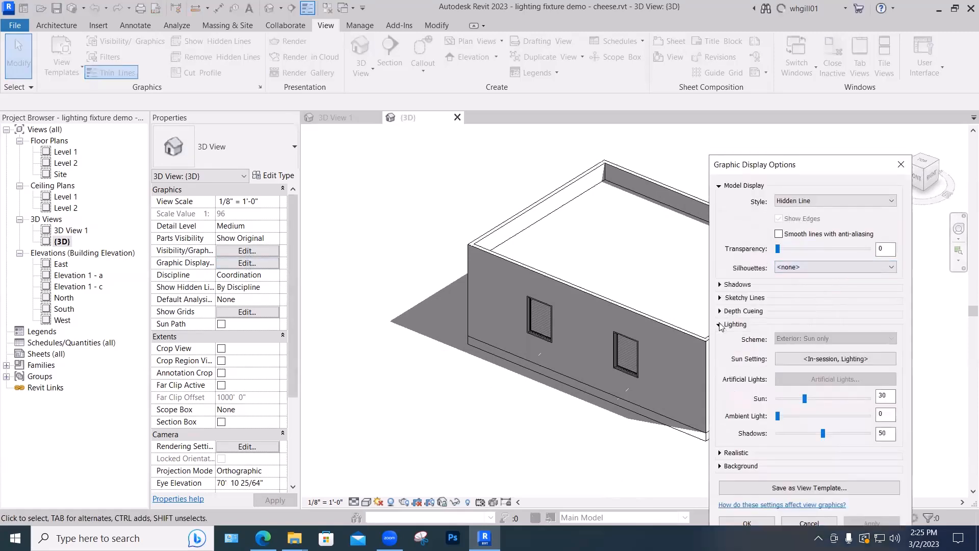
left_click(821, 359)
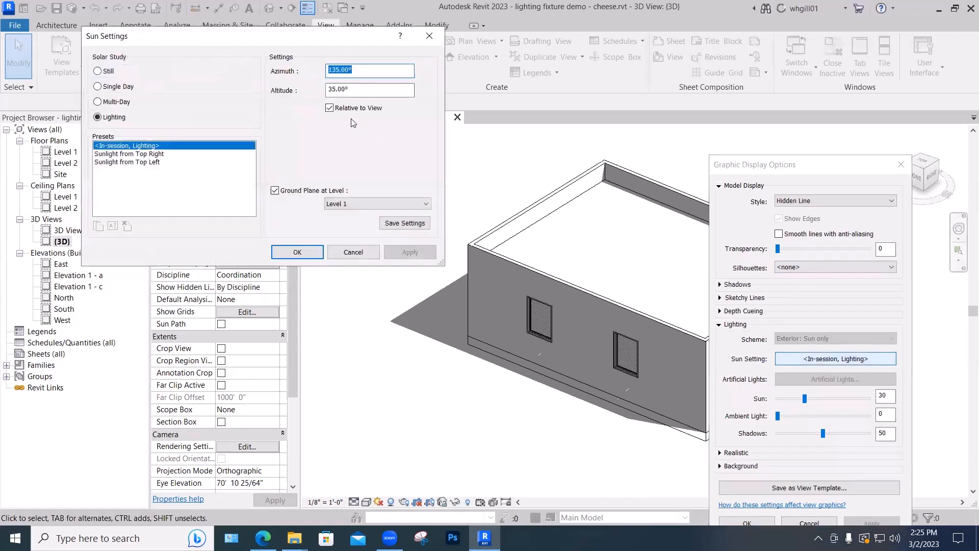
left_click(329, 108)
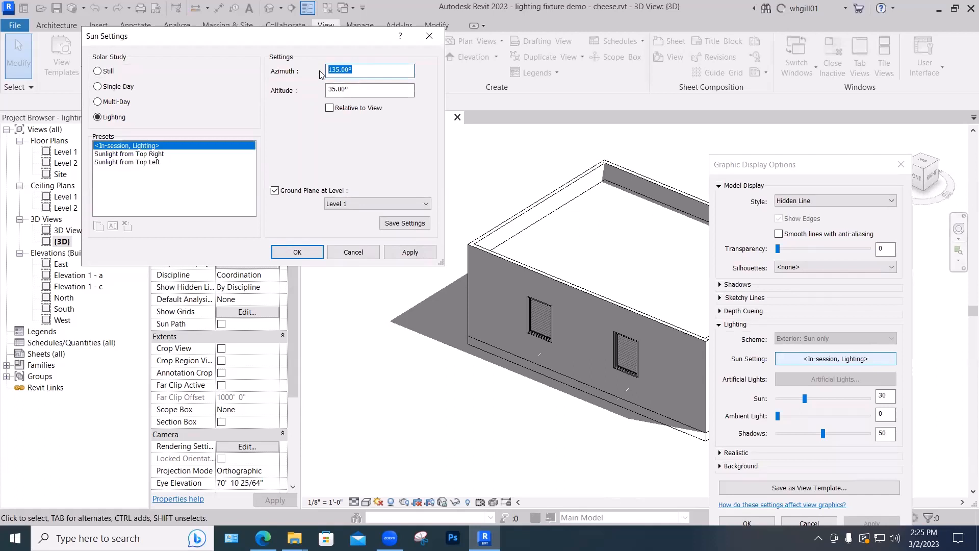
type("75")
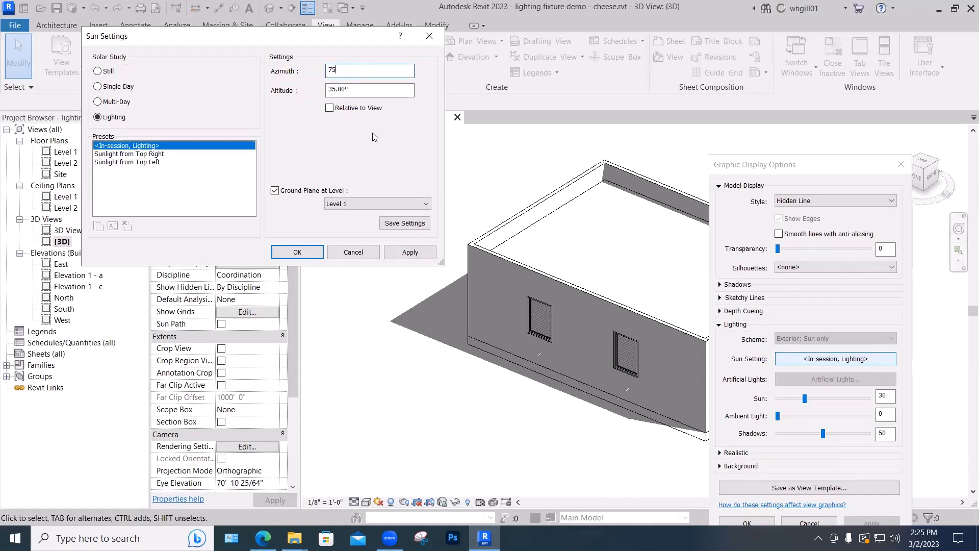
left_click(406, 251)
left_click(317, 252)
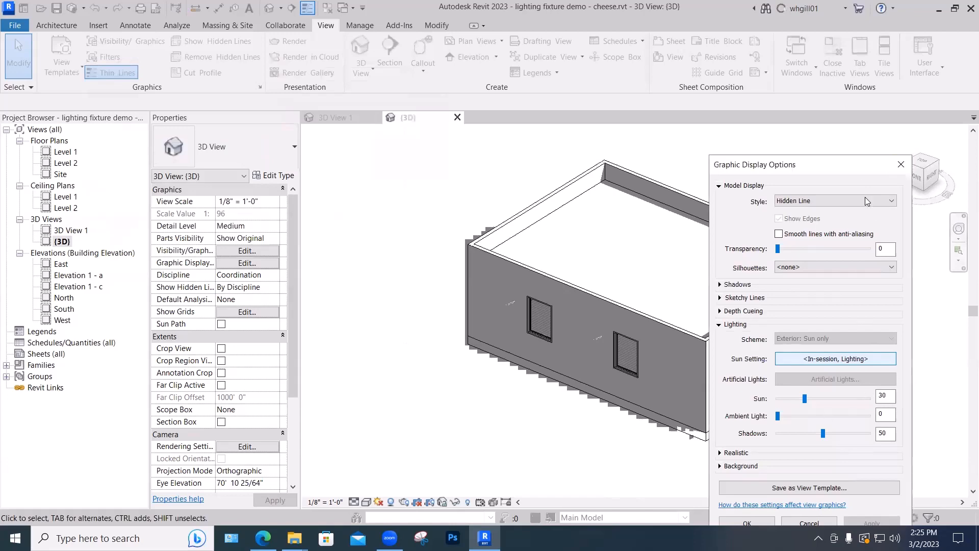
left_click_drag(854, 172, 858, 27)
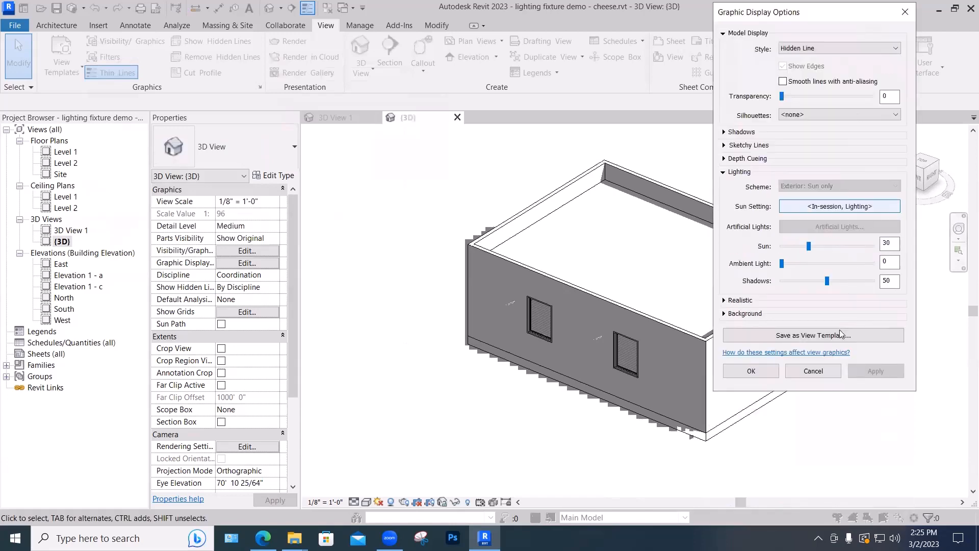
left_click(735, 371)
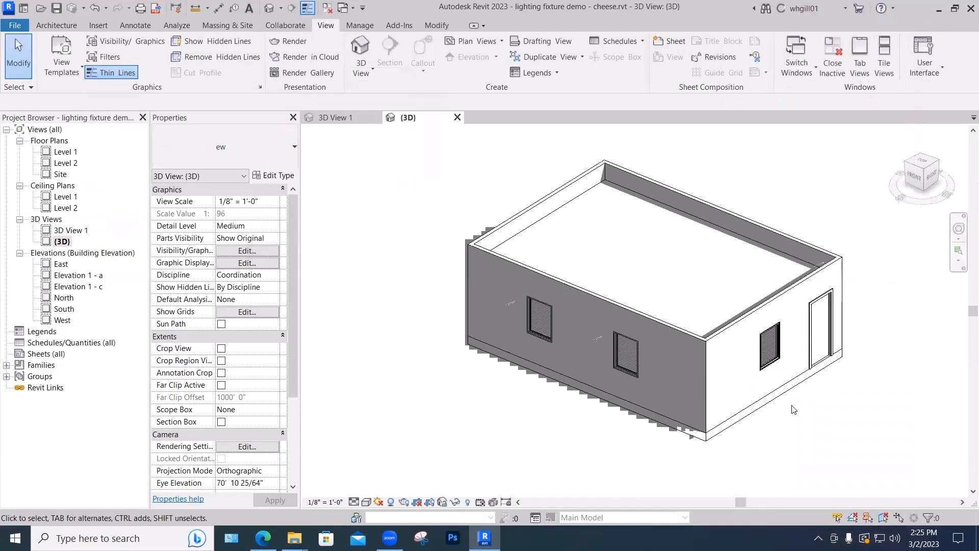
Start a cloud rendering of the {3D} view as a Standard-quality still image with the Medium (1 Mega Pixel) size.
mouse_move(826, 401)
middle_mouse_down("shift")
mouse_move(892, 376)
mouse_move(791, 389)
mouse_move(839, 386)
mouse_move(641, 384)
mouse_move(737, 385)
mouse_move(772, 403)
middle_mouse_up("shift")
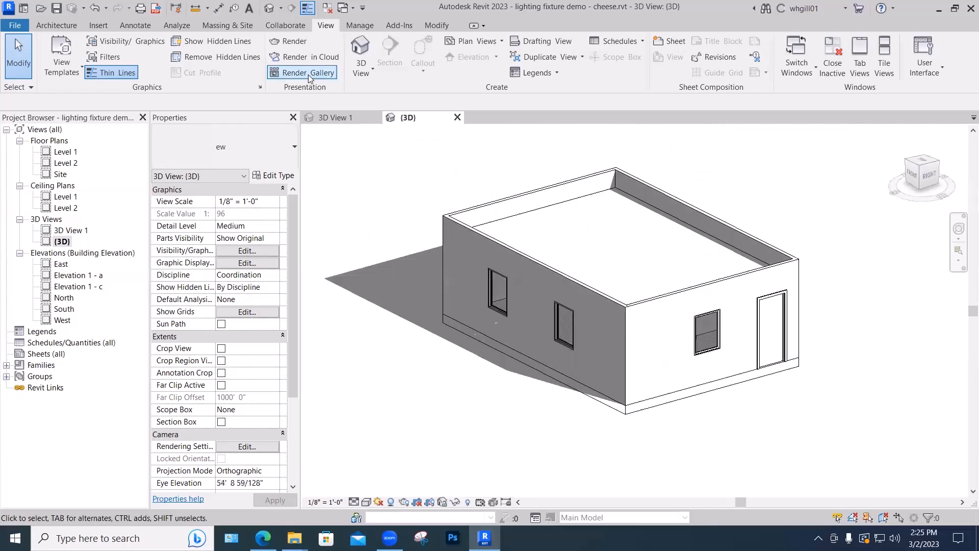
left_click(303, 56)
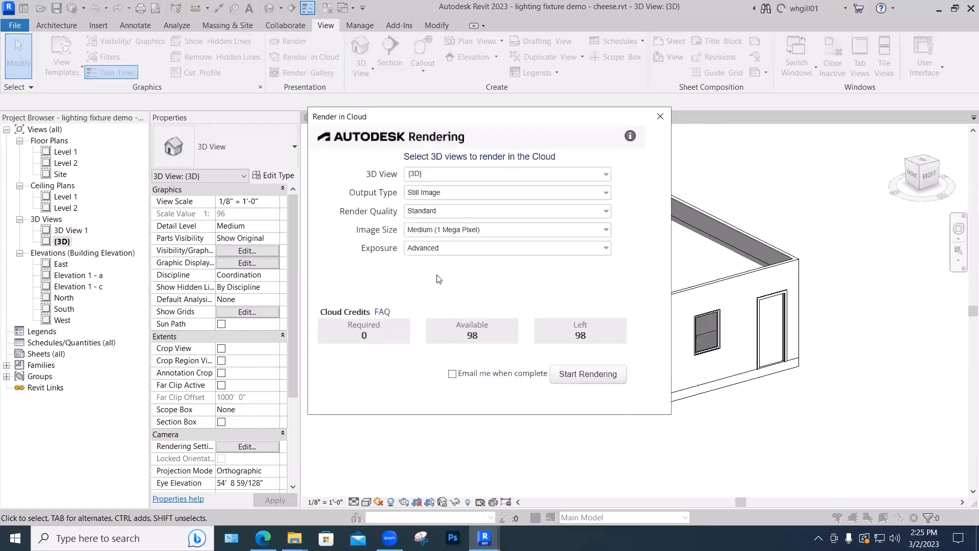
left_click(437, 230)
left_click(430, 241)
left_click(577, 375)
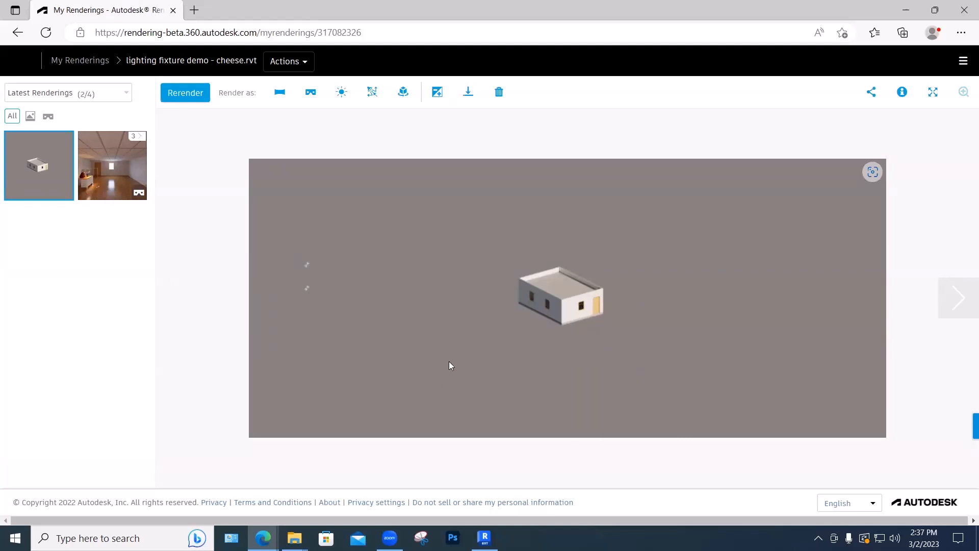
Check the download formats for the exterior rendering, then start a Standard-quality turntable render of it with 36 frames.
left_click(469, 92)
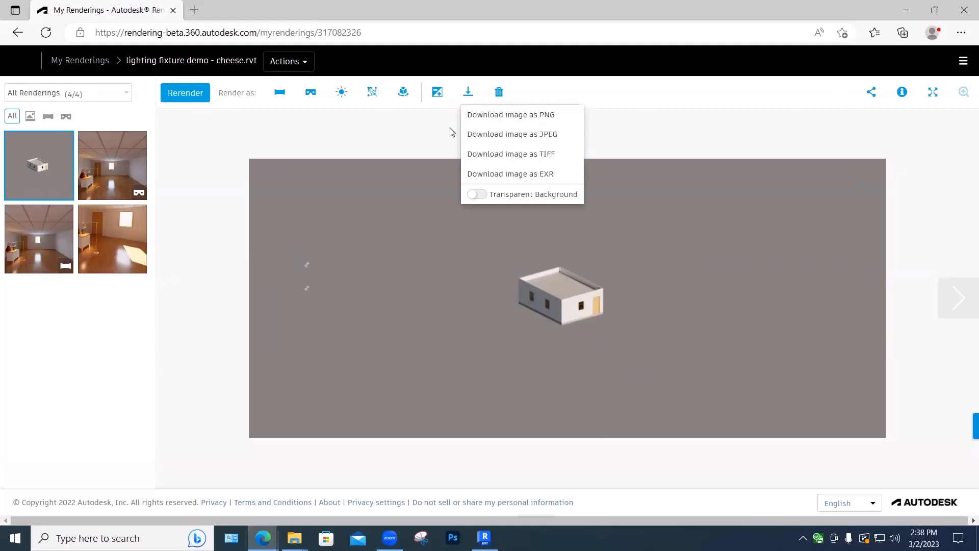
left_click(403, 92)
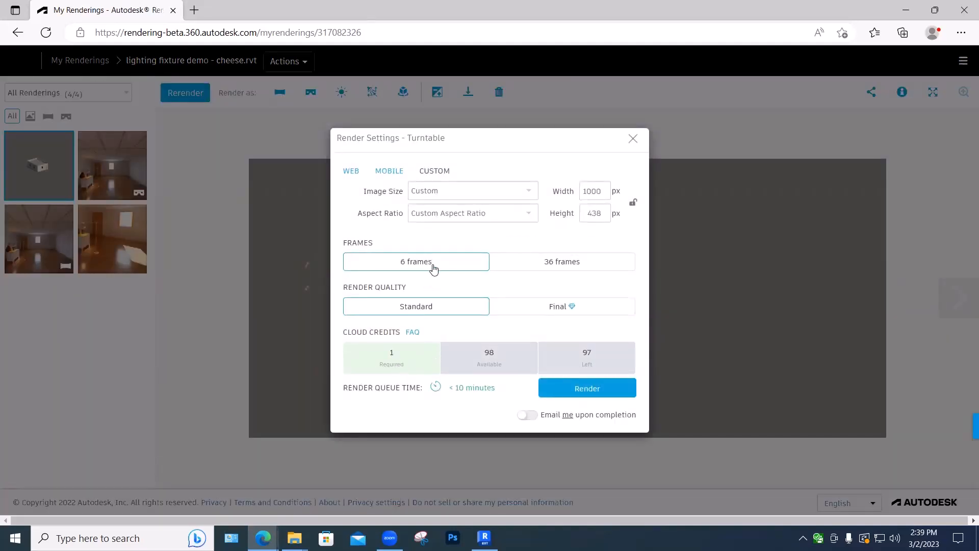
left_click(541, 262)
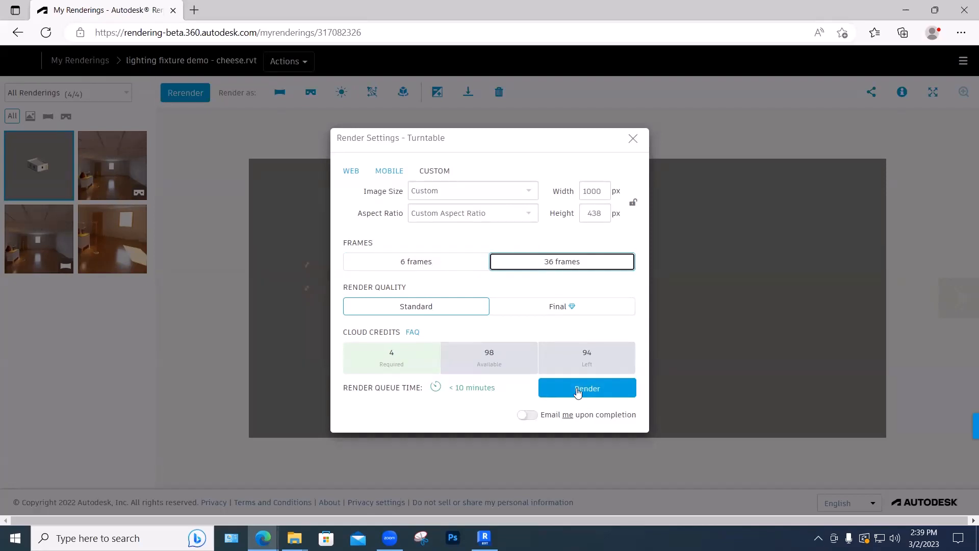
left_click(577, 390)
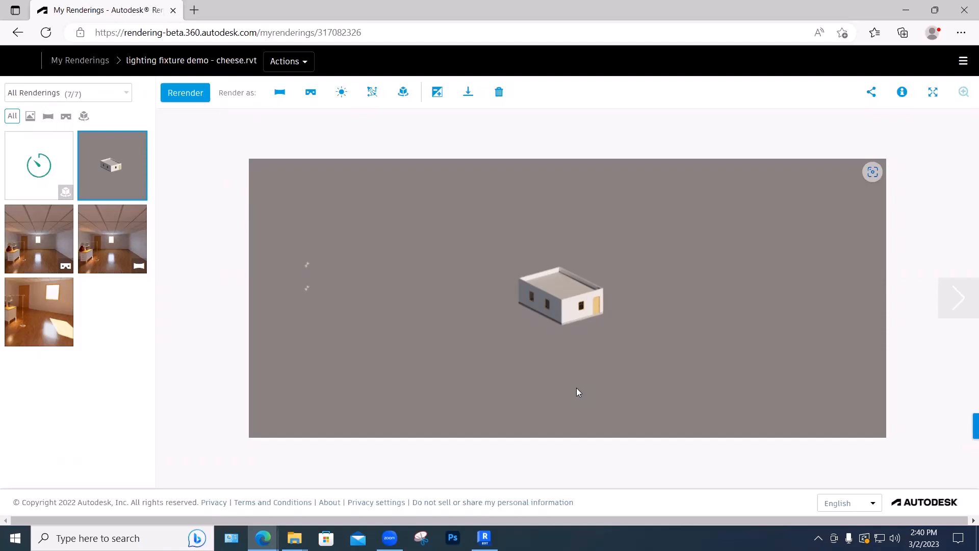
mouse_move(53, 173)
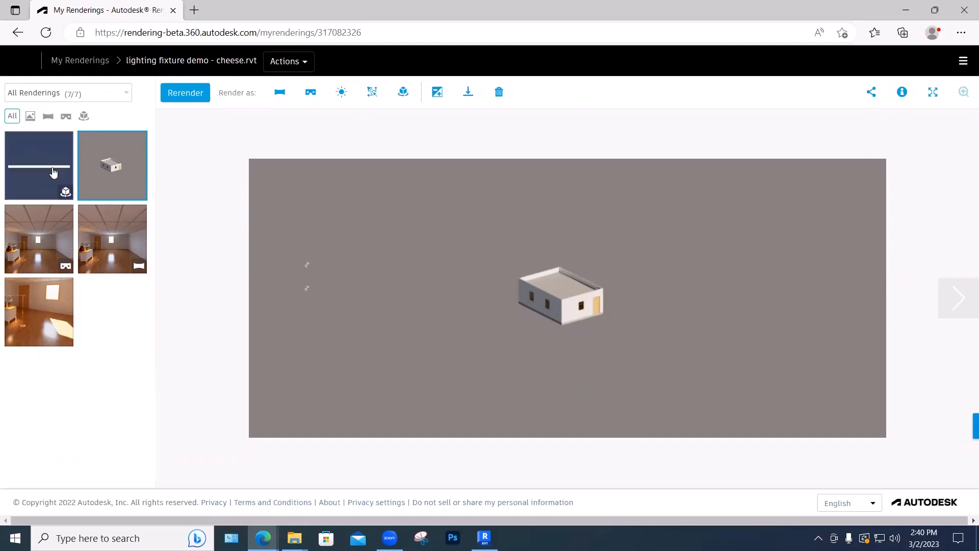